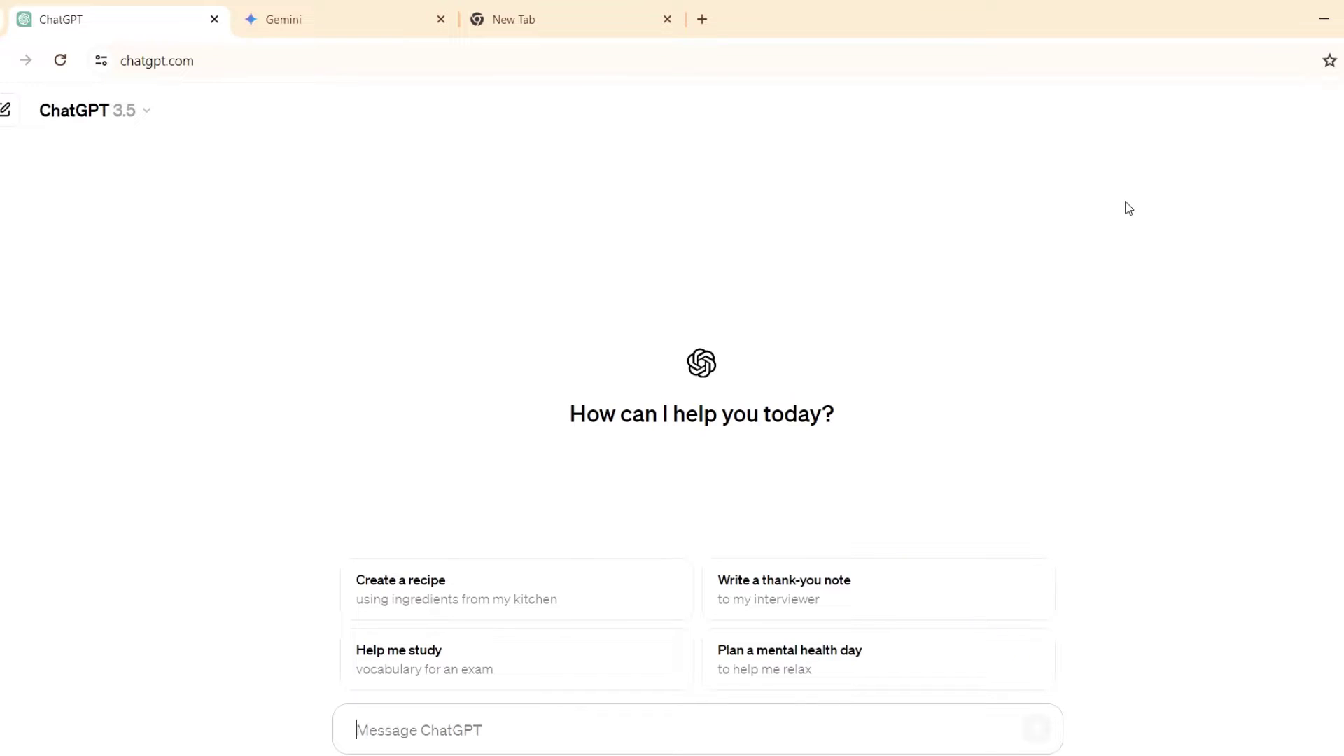
Ask ChatGPT for a table of the best faceless YouTube niches with growth potential, difficulty, ease of starting, monetization and categories, and review the answer.
type("Give me a list of best niches for a faceless youtube channel, use a tabular format, include their potential for growth, difficulty score, ease of starting, possible ways of monetizing and the best categories given all the facts.")
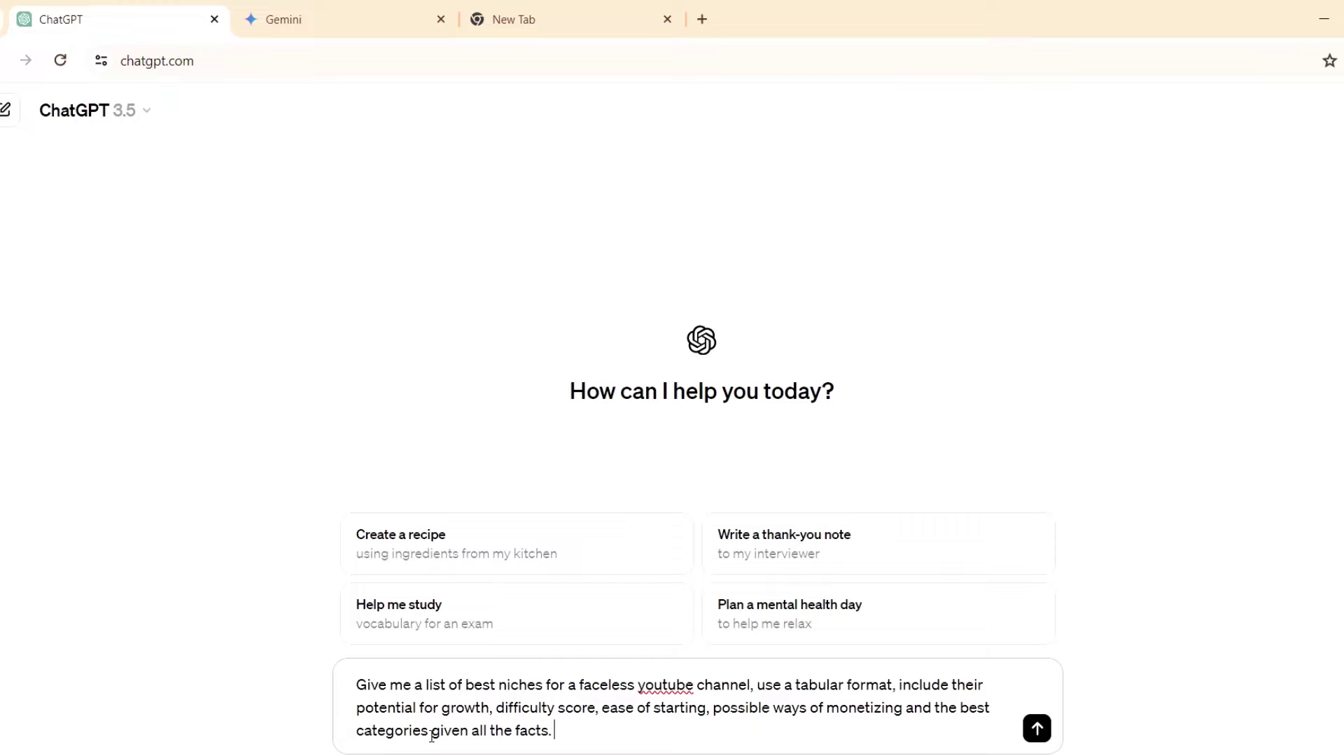
left_click(1037, 729)
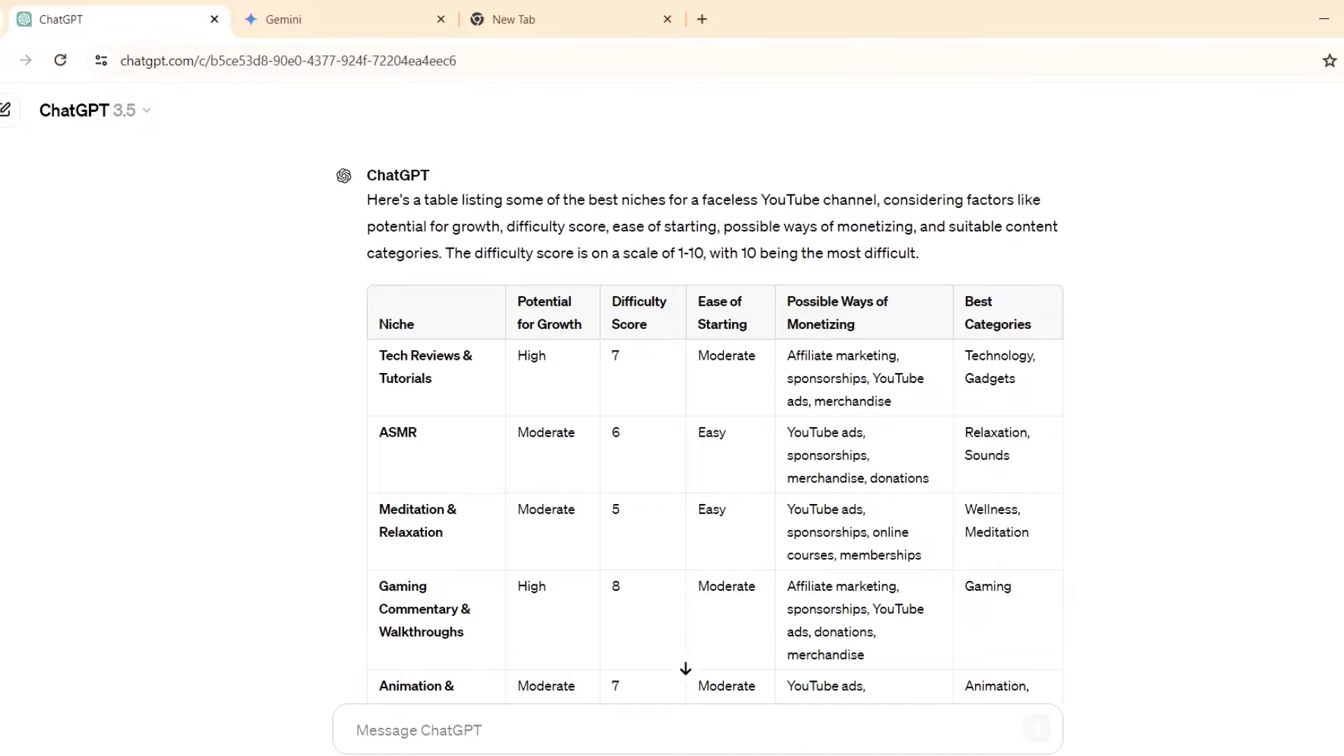
scroll(700, 420, "down", 2)
scroll(700, 420, "up", 2)
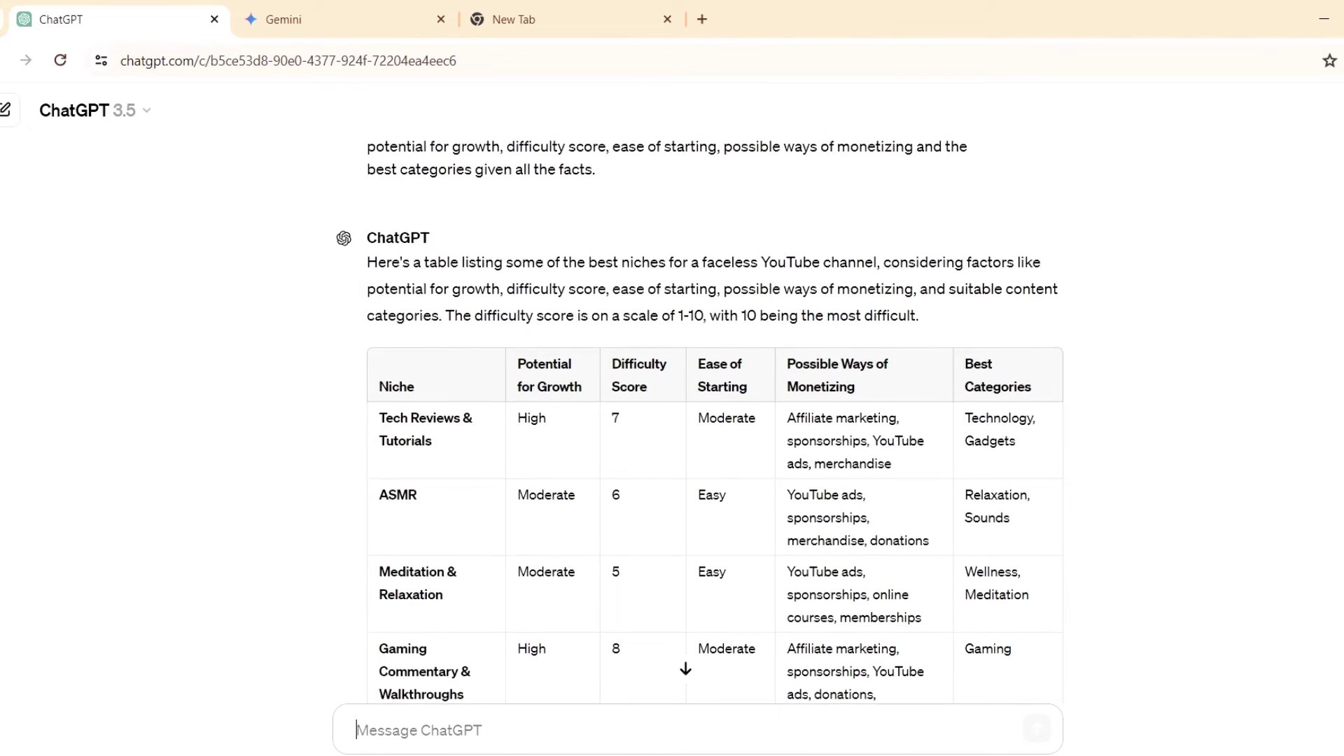
scroll(701, 420, "down", 1)
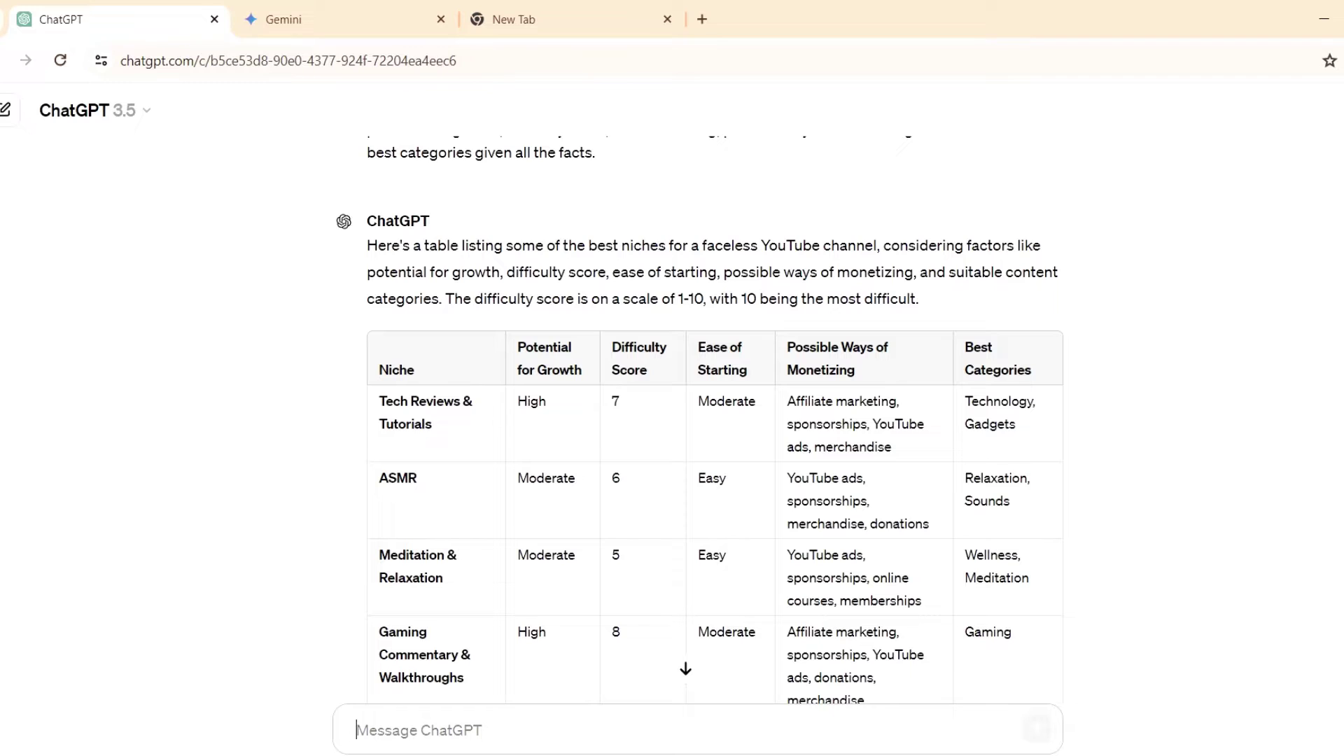
Switch to Gemini, submit the same faceless YouTube niches prompt with all its table criteria, and review the answer.
key("ctrl+Tab")
type("Give me a list of best niches for a faceless youtube channel, use a tabular format, include their potential for growth, difficulty score, ease of starting, possible ways of monetizing and the best categories given all the facts.")
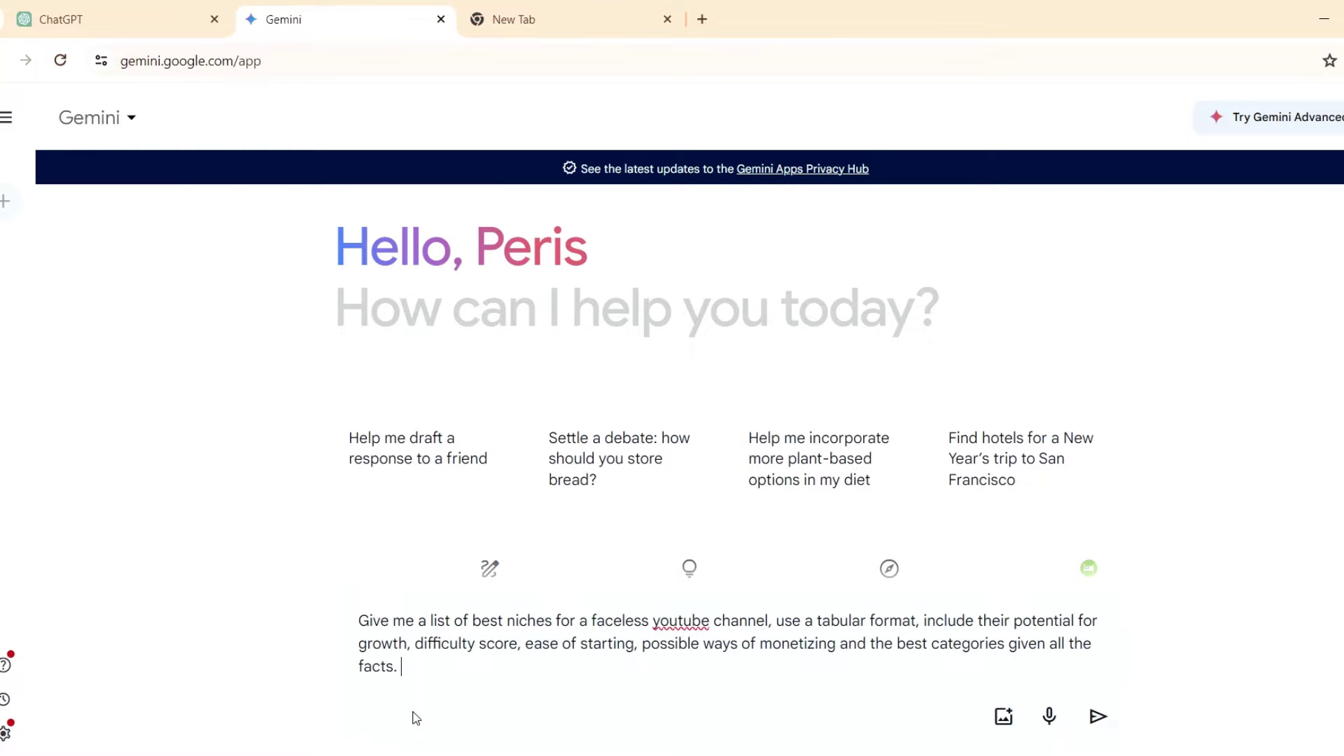
left_click(1097, 717)
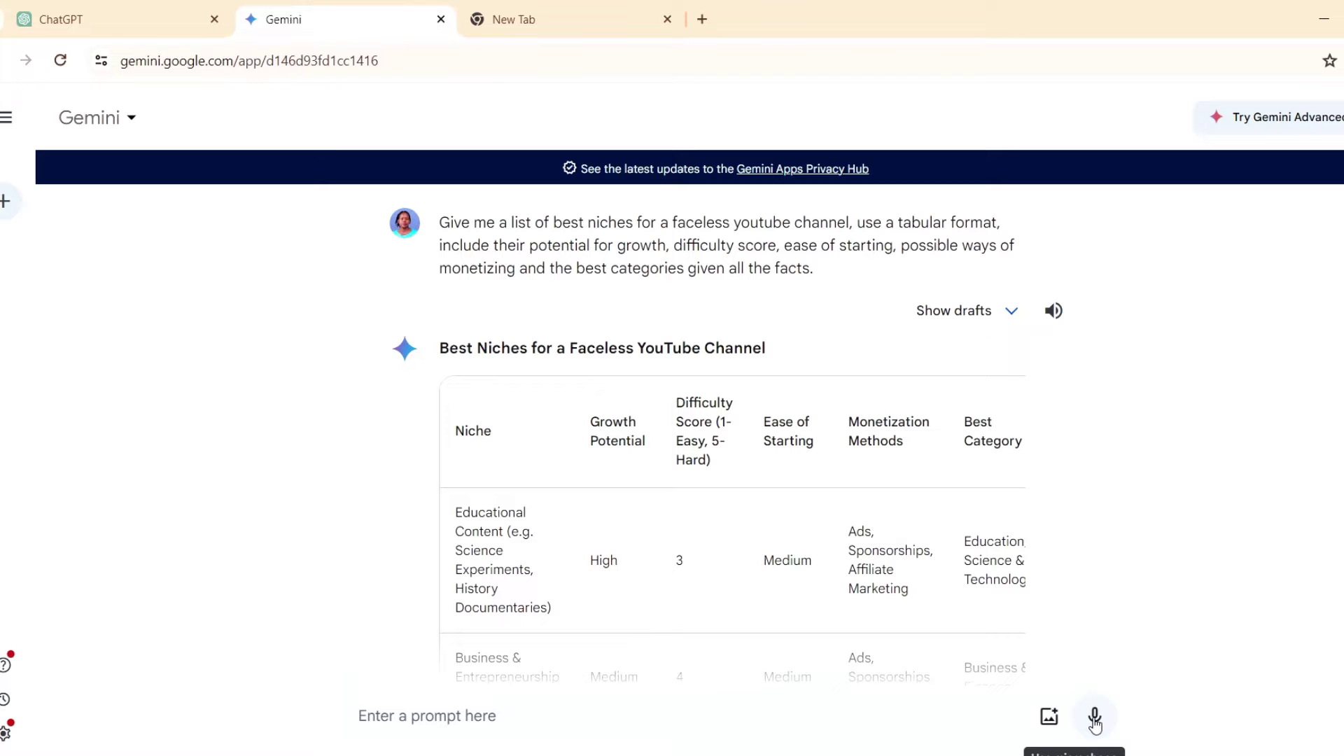
scroll(1095, 725, "down", 1)
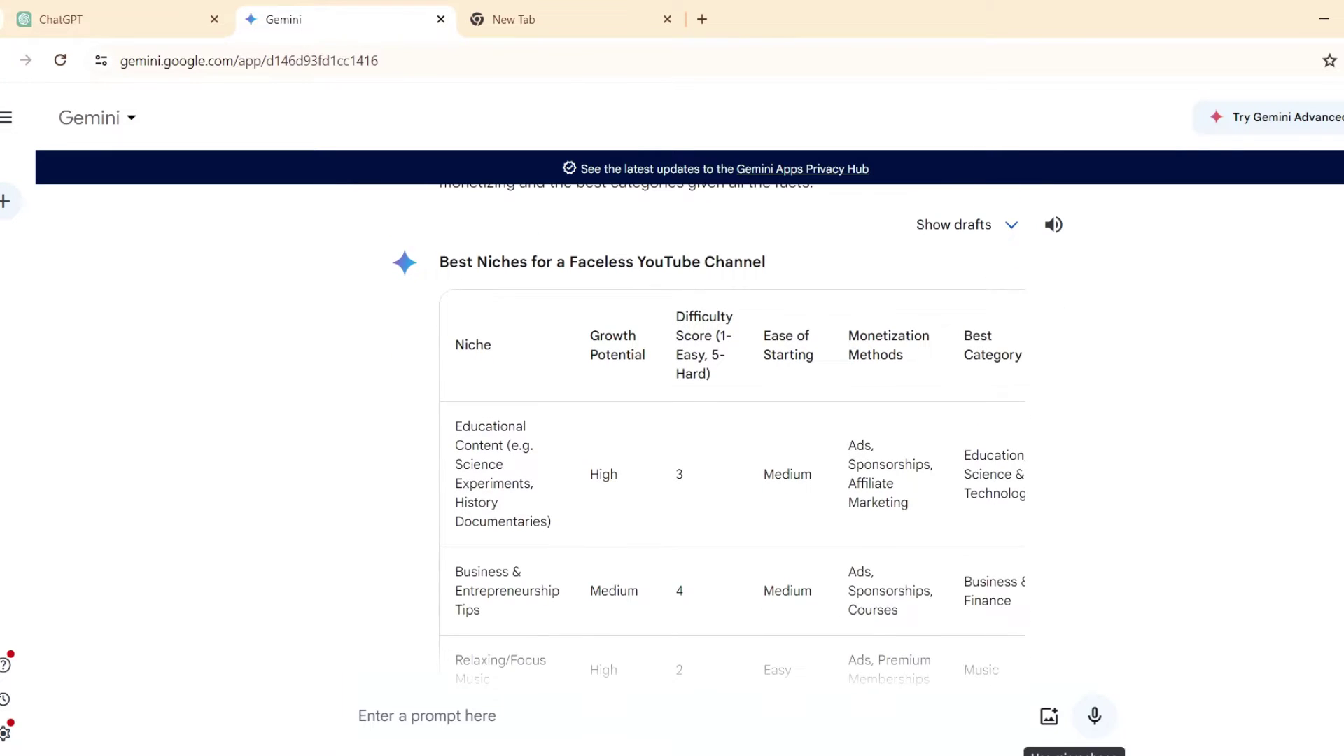
scroll(1095, 725, "down", 3)
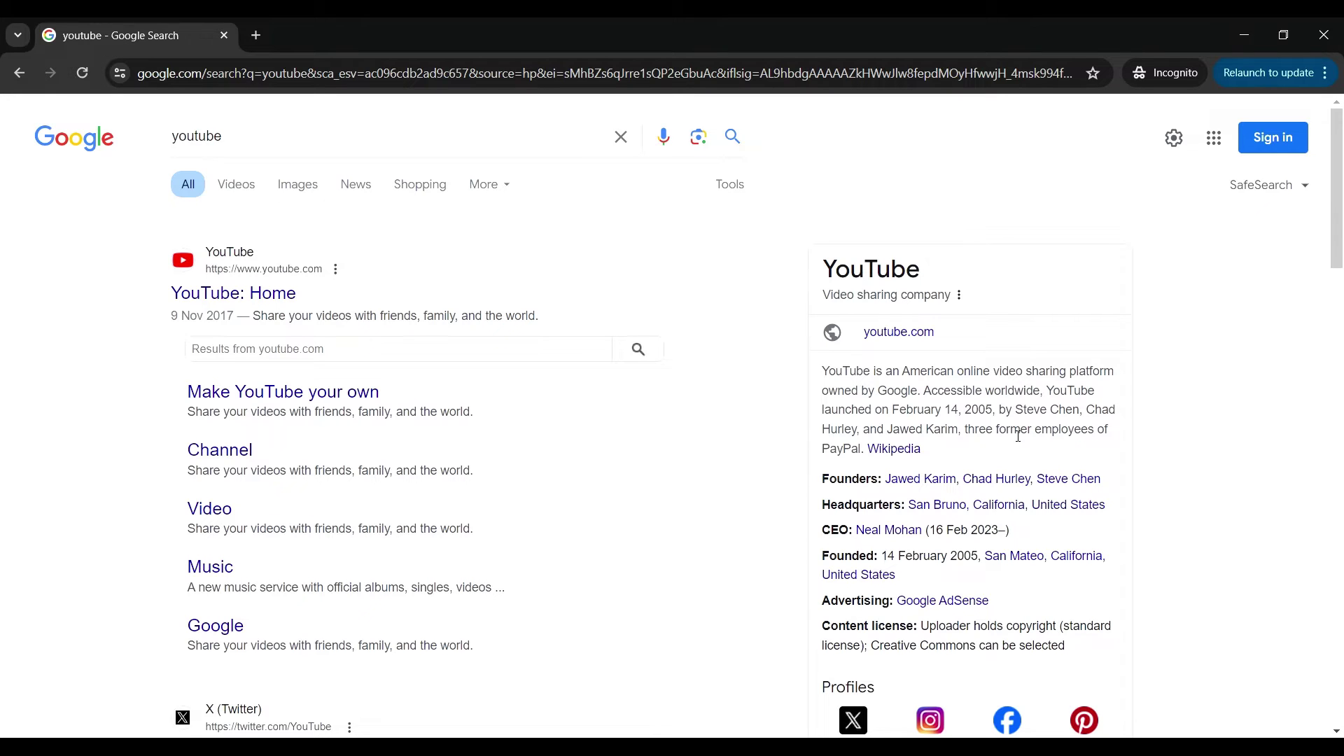
Open YouTube from the search results and look up keyword suggestions for "african" and "african animated".
left_click(256, 296)
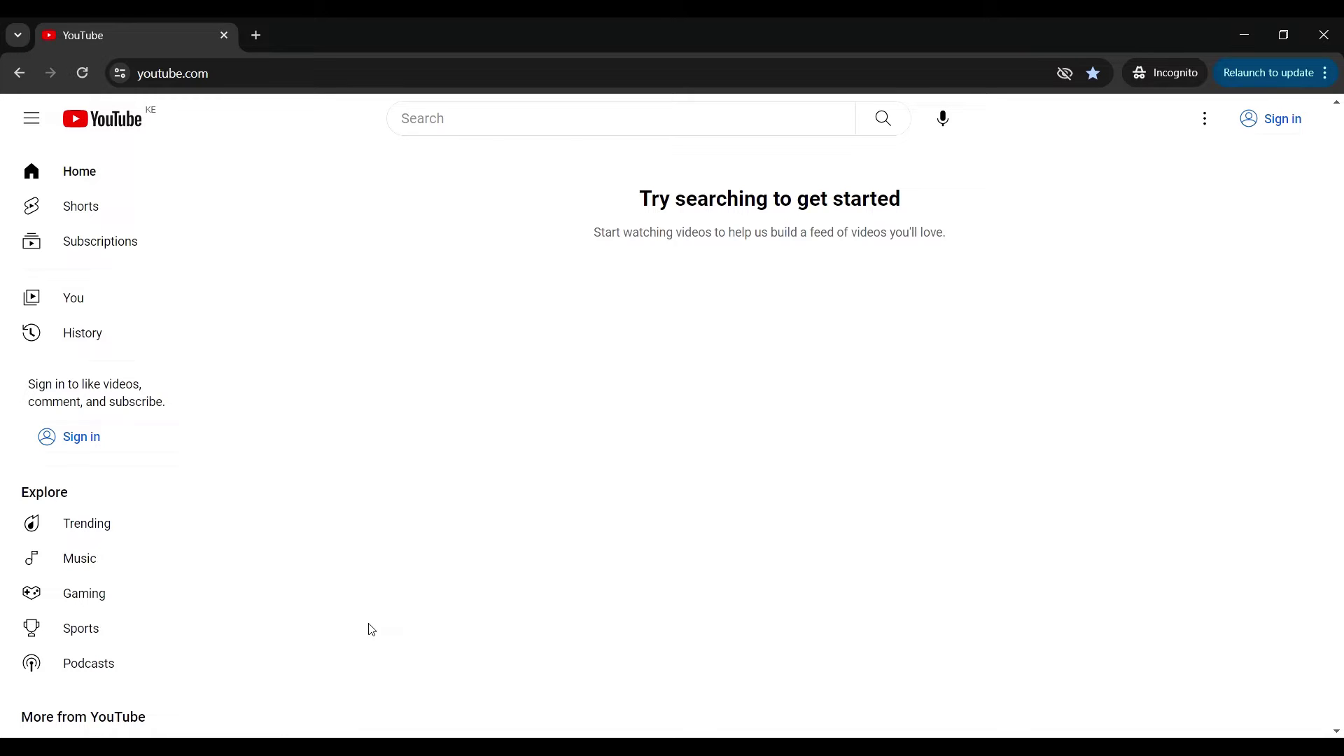
left_click(625, 114)
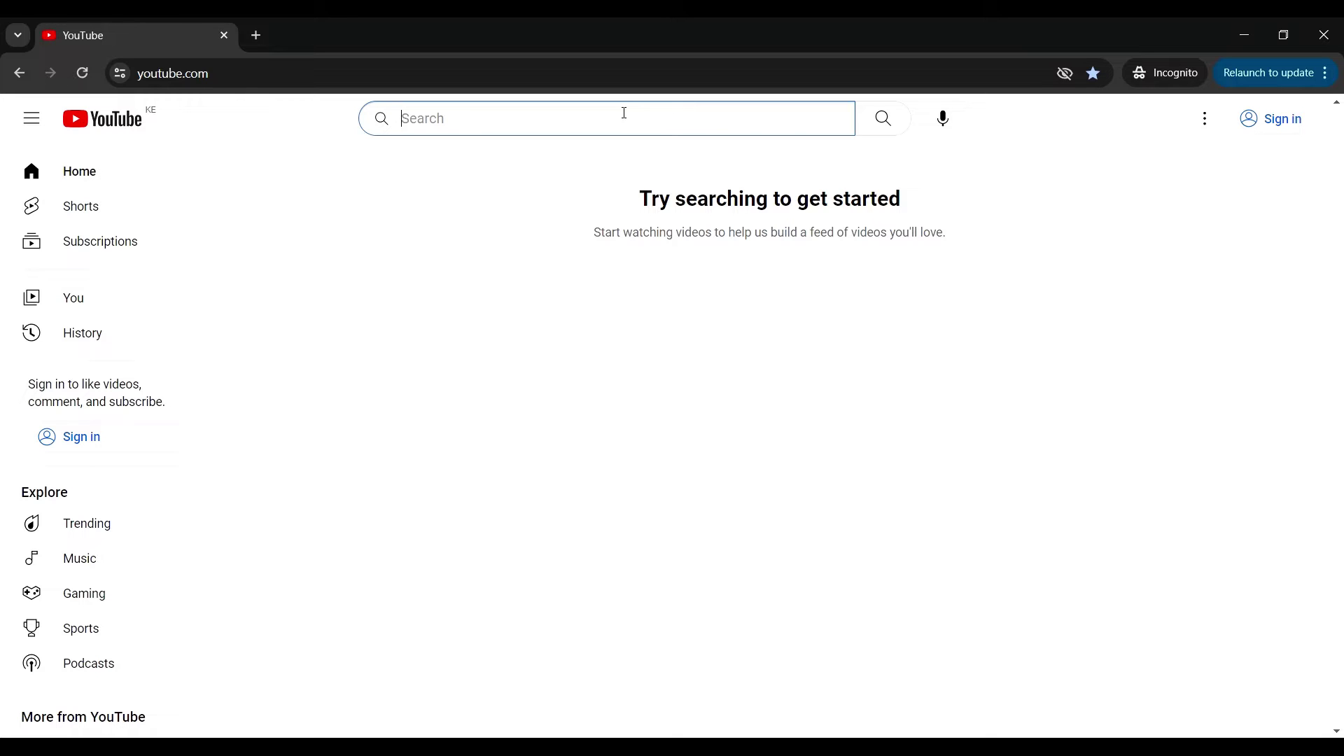
type("afric")
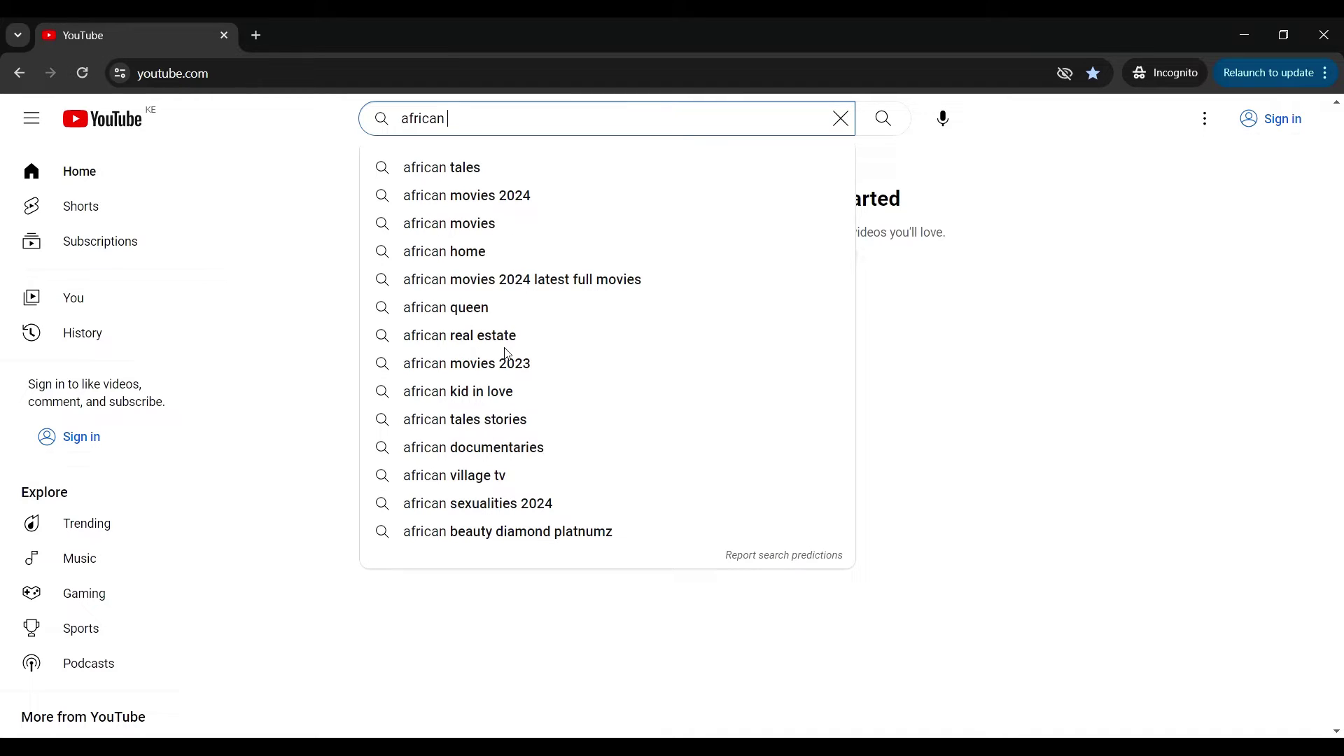
type("animated")
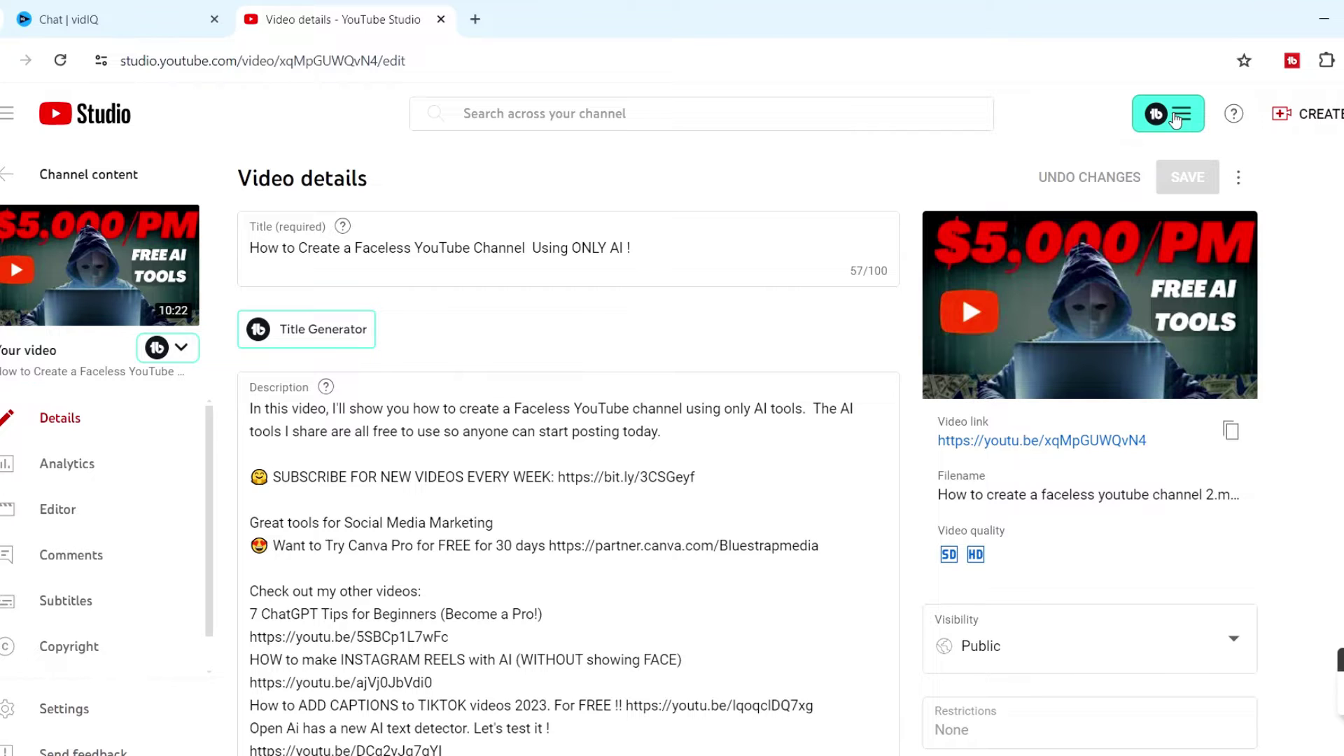
Open TubeBuddy's Keyword Explorer from the video details page in YouTube Studio.
left_click(1176, 119)
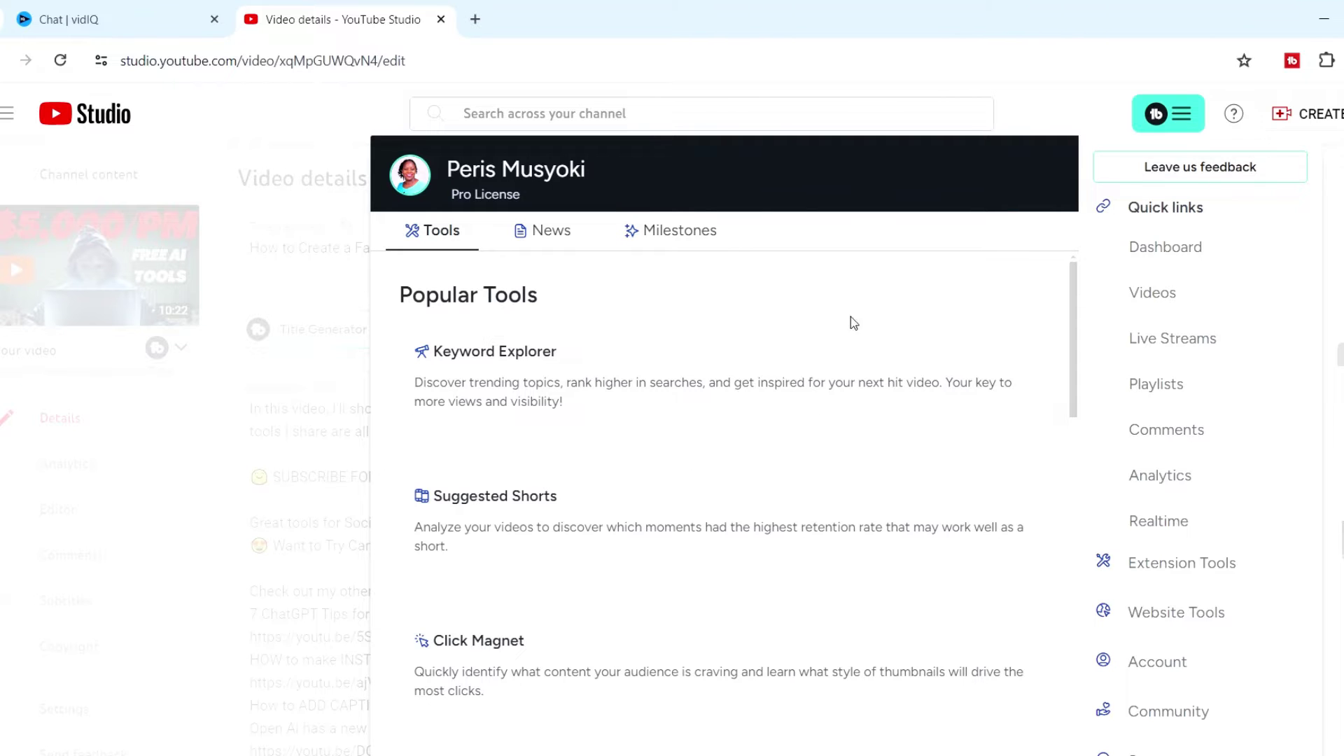
left_click(701, 373)
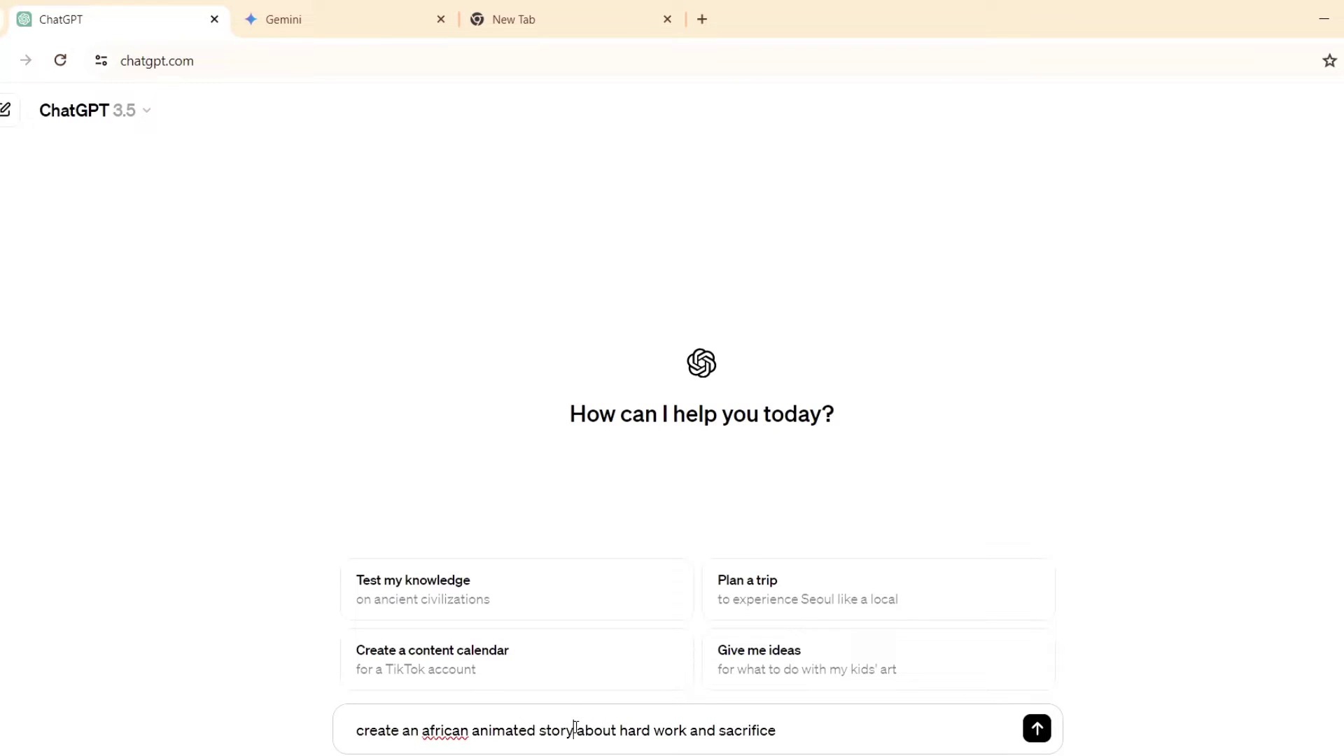
Submit the prompt "create an african animated story about hard work and sacrifice" to ChatGPT.
left_click(1039, 730)
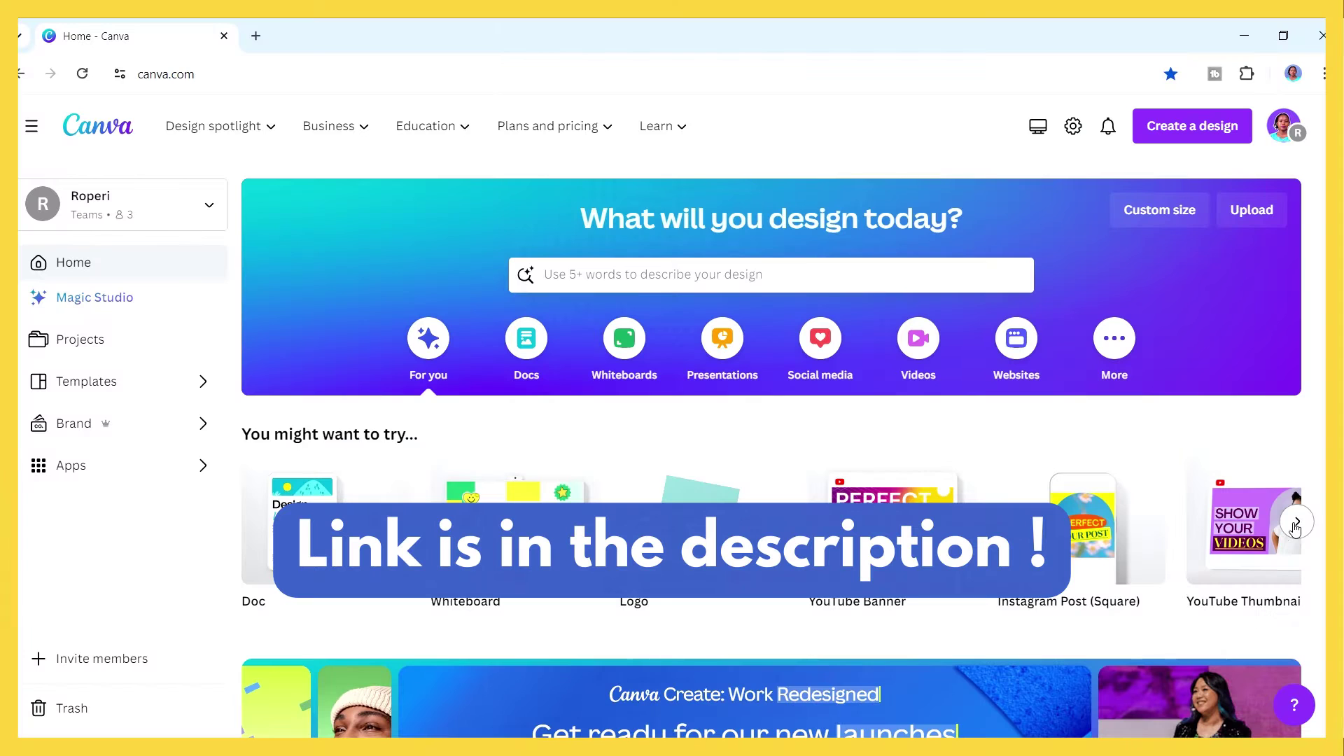
In Canva, browse the suggested design types and create a blank Video design from the video formats.
scroll(1162, 510, "right", 10)
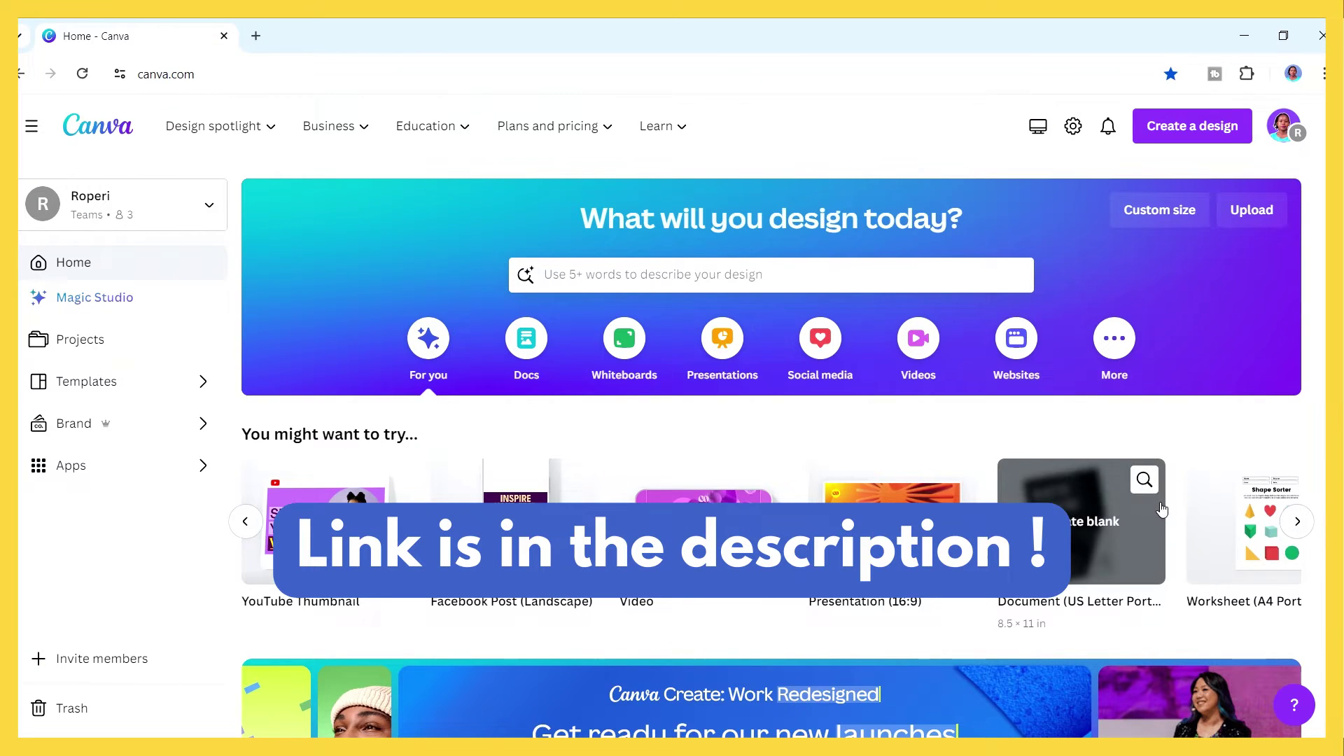
left_click(245, 523)
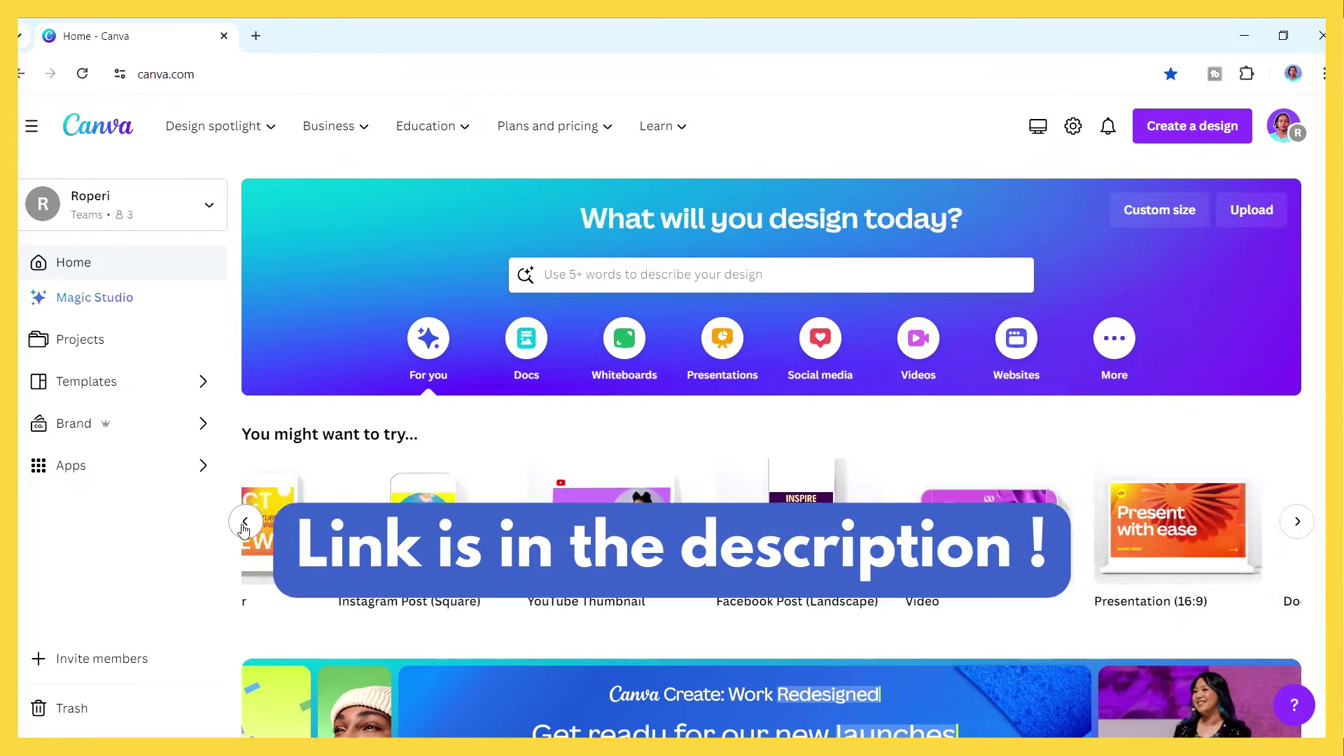
left_click(244, 524)
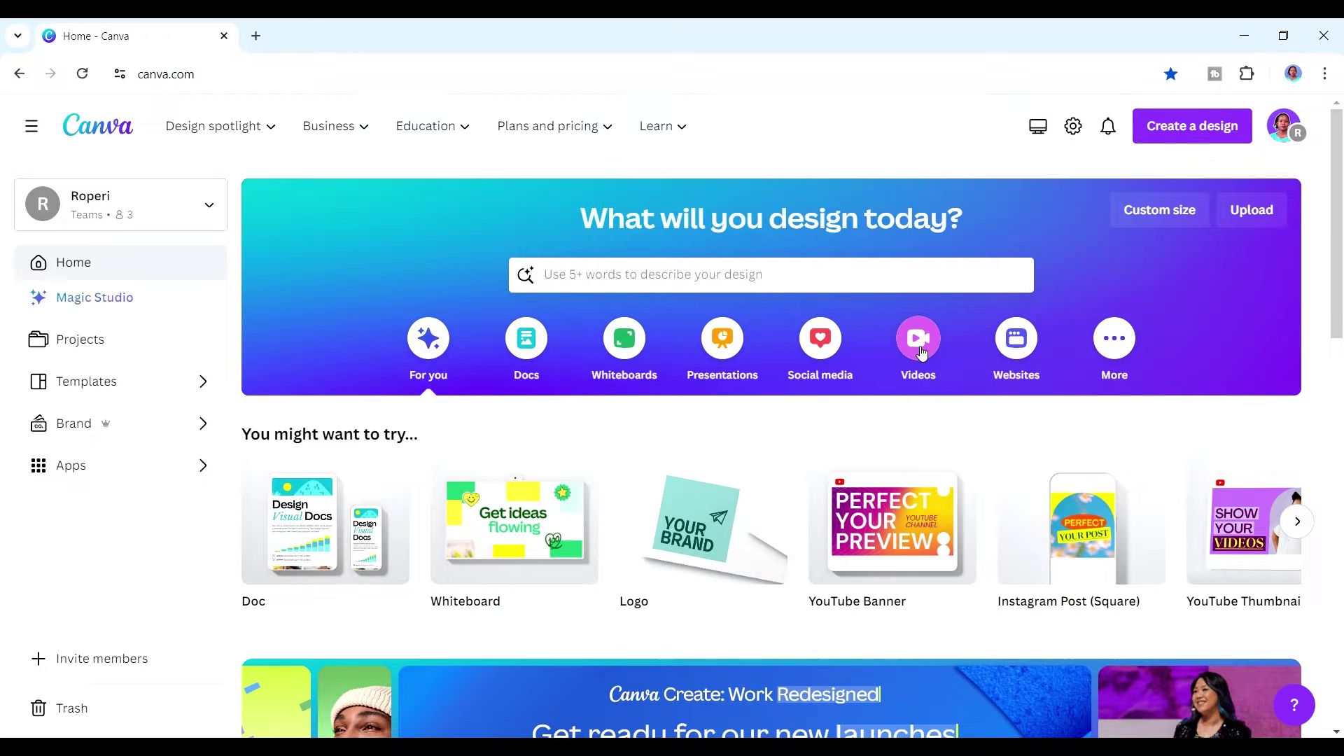
left_click(919, 343)
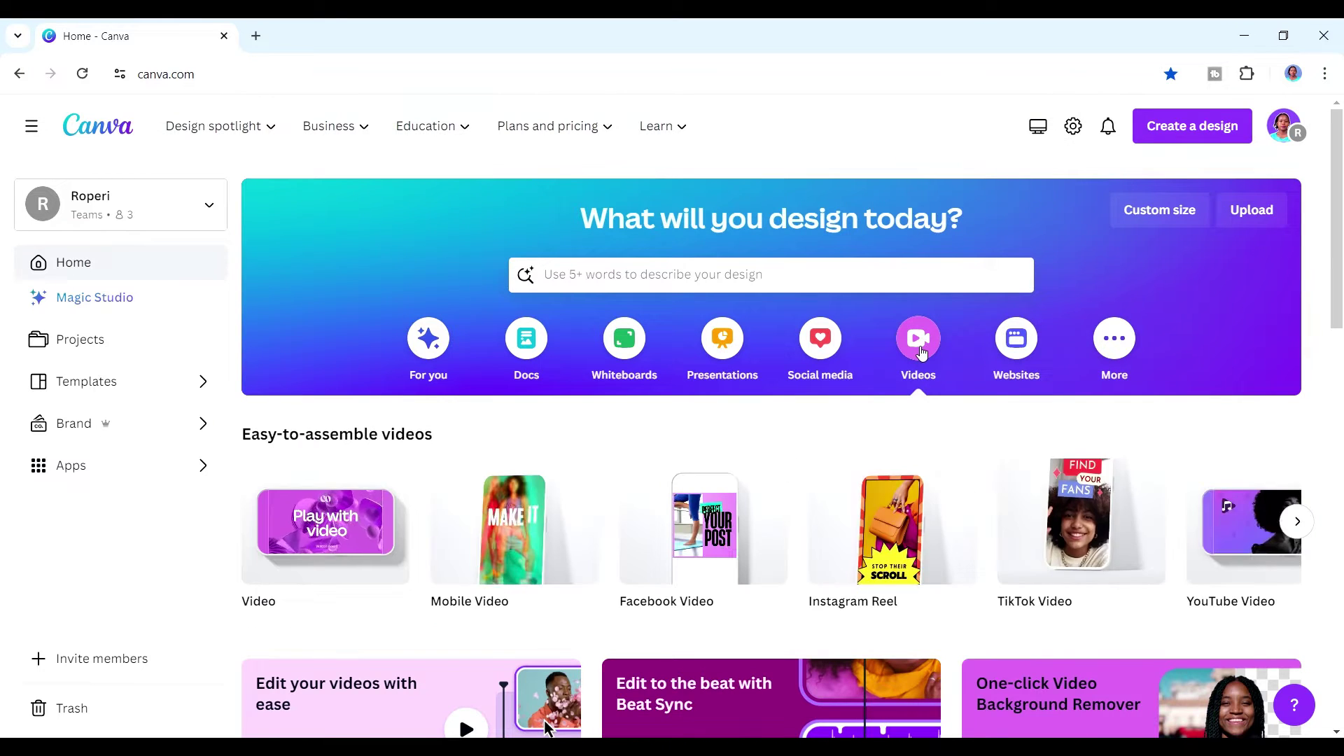
left_click(350, 520)
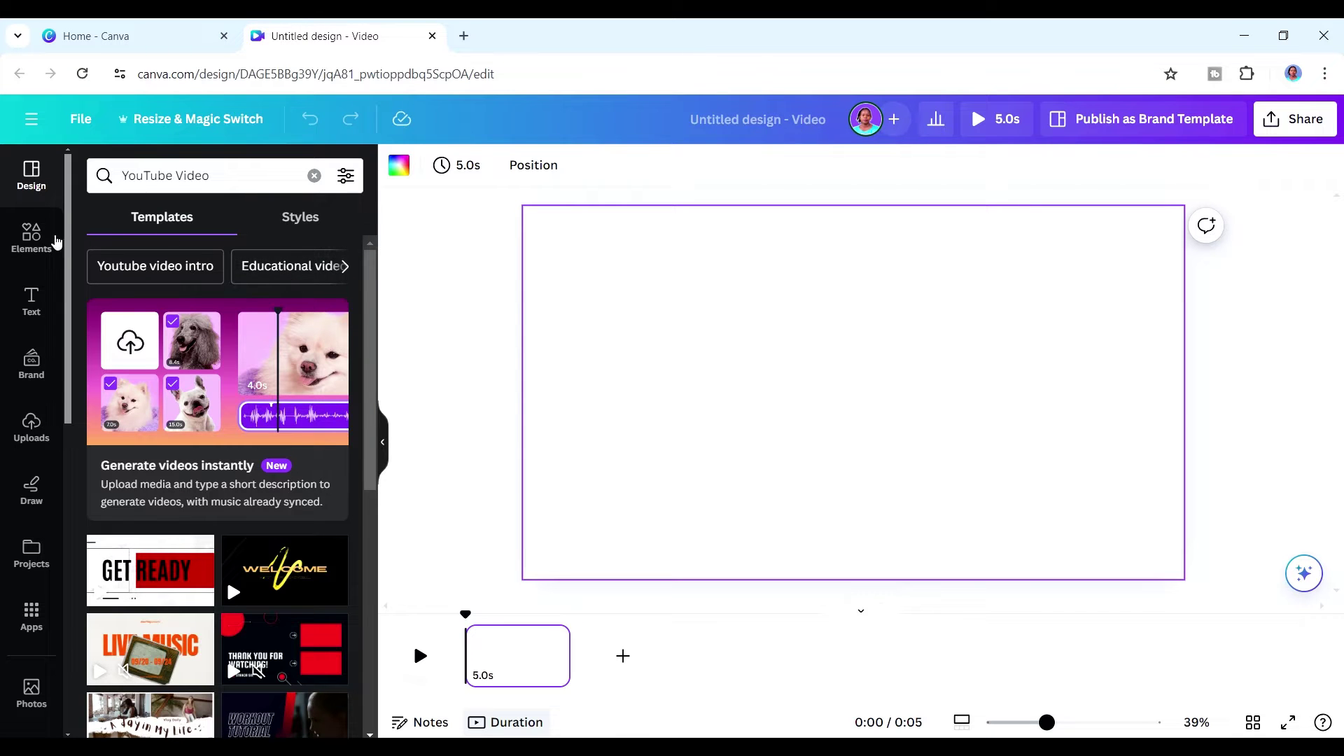
Search the elements library for "african" and list all matching videos.
left_click(38, 245)
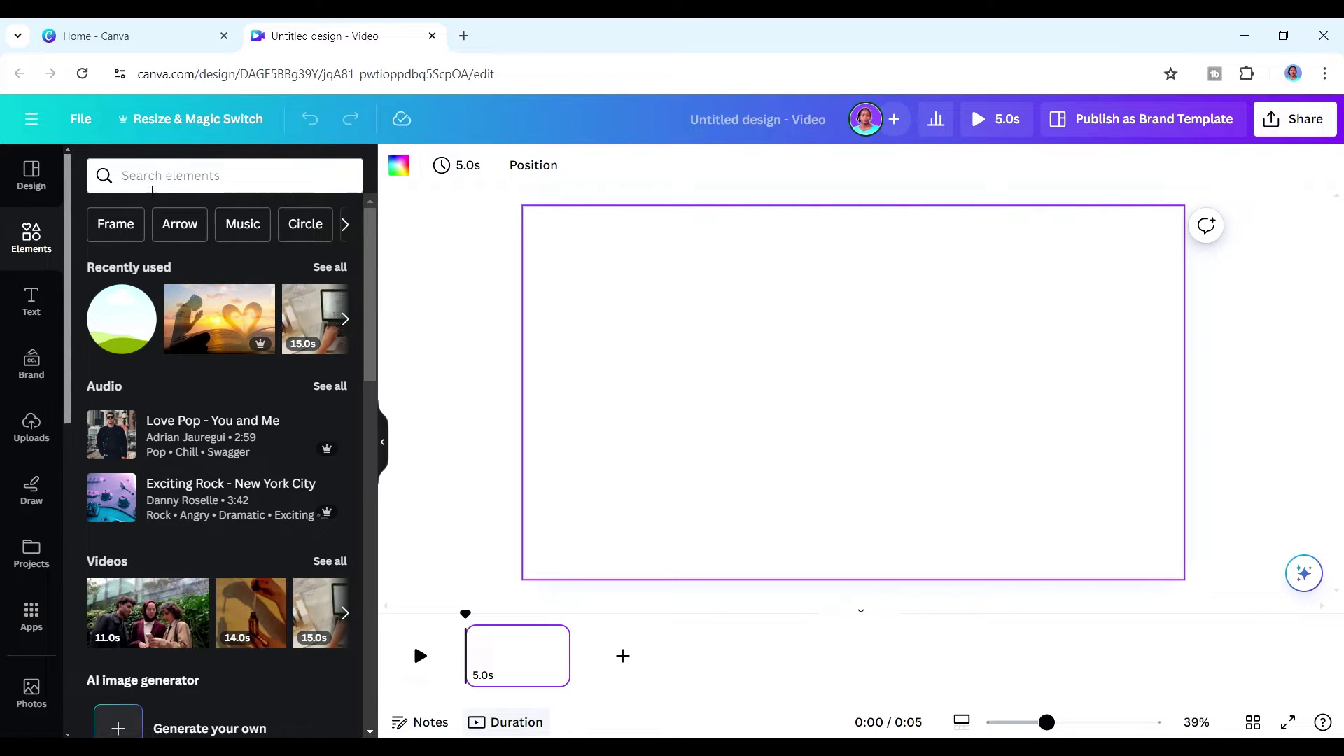
left_click(151, 178)
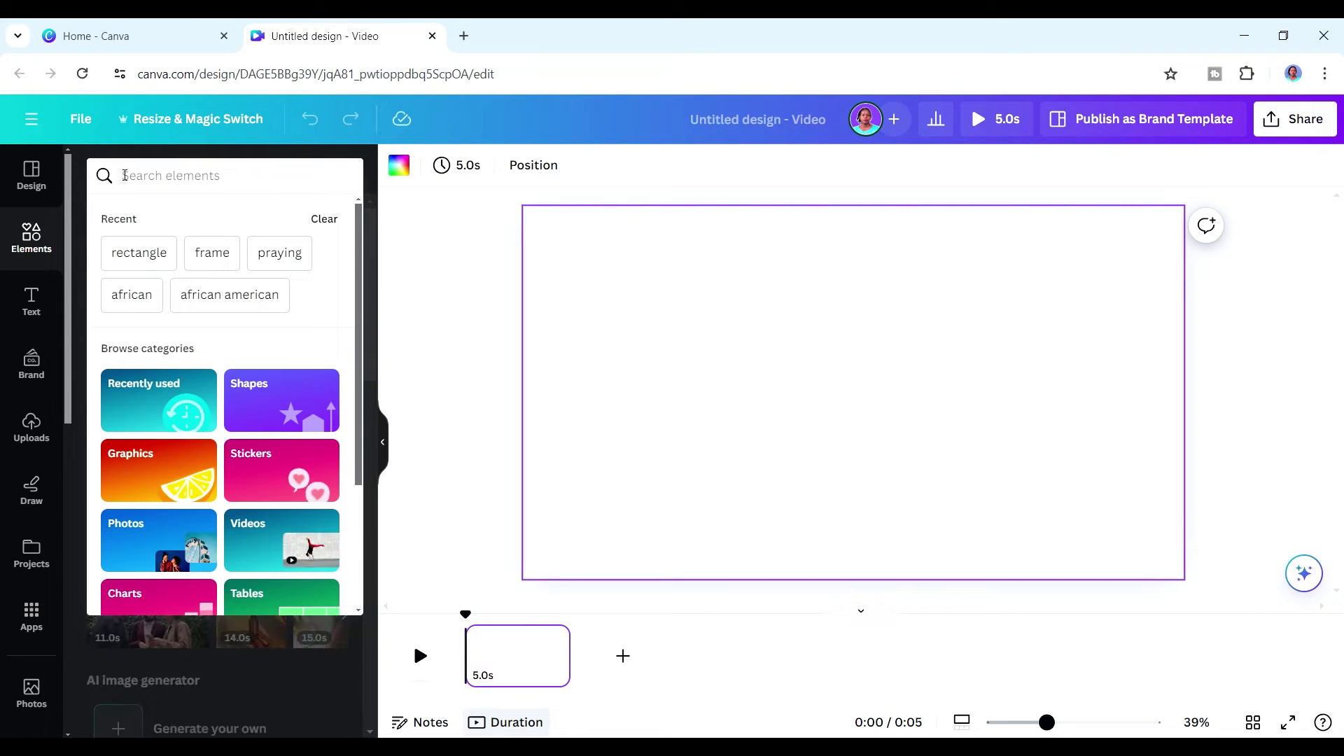
left_click(125, 294)
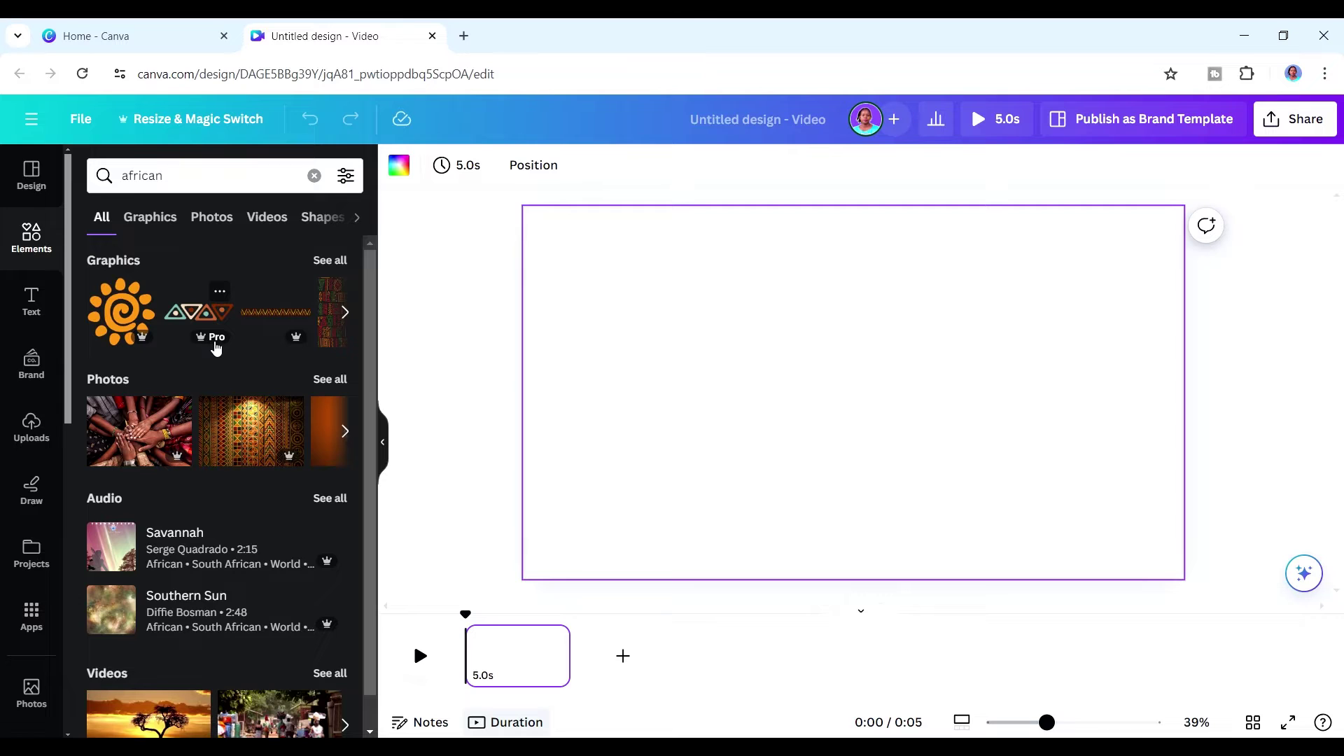
scroll(373, 359, "down", 1)
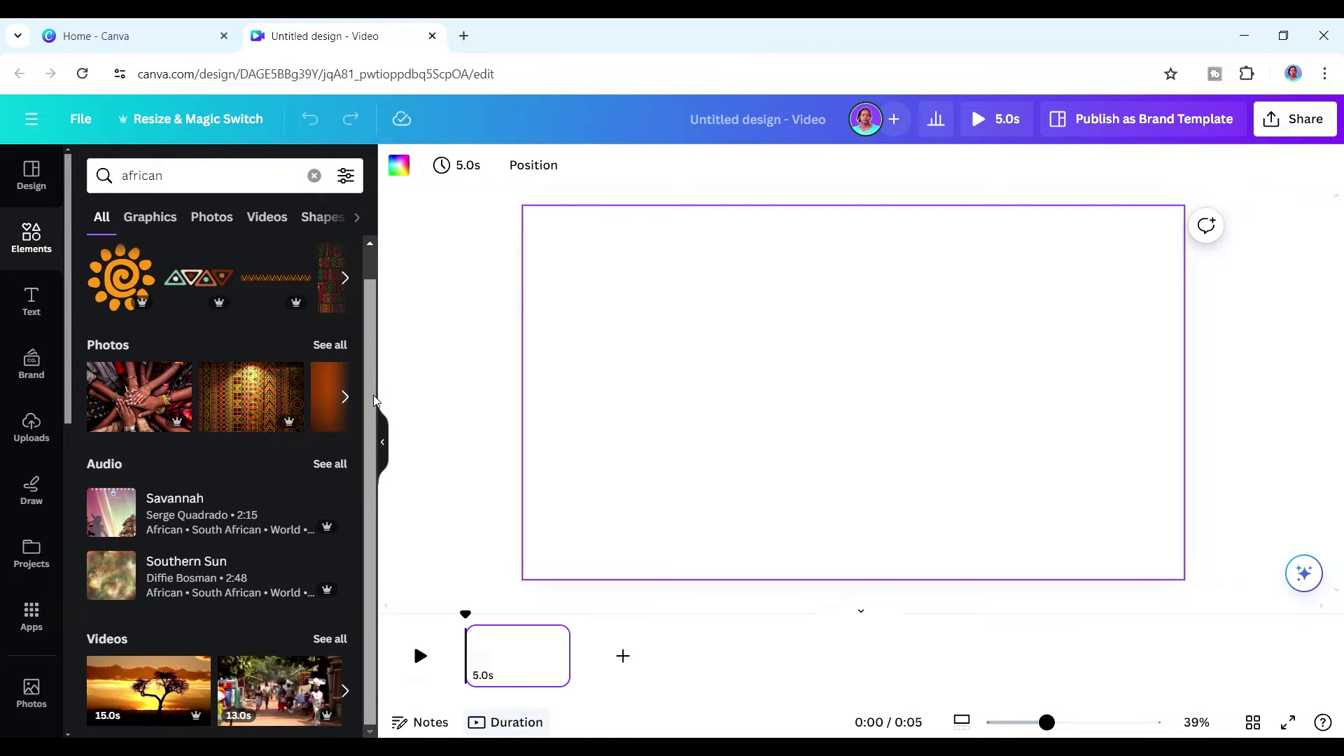
left_click(329, 639)
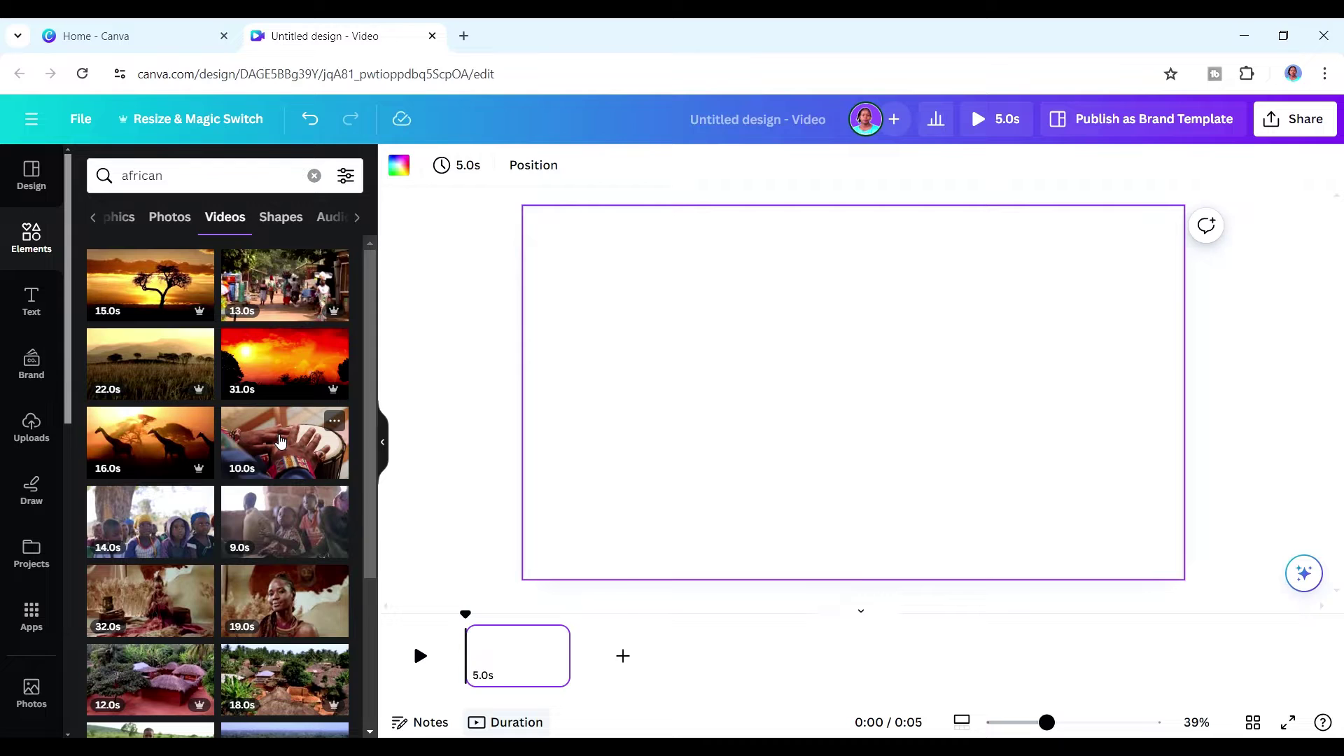
Add the 10-second clip of hands playing a drum to the page and set it as the background.
left_click(280, 440)
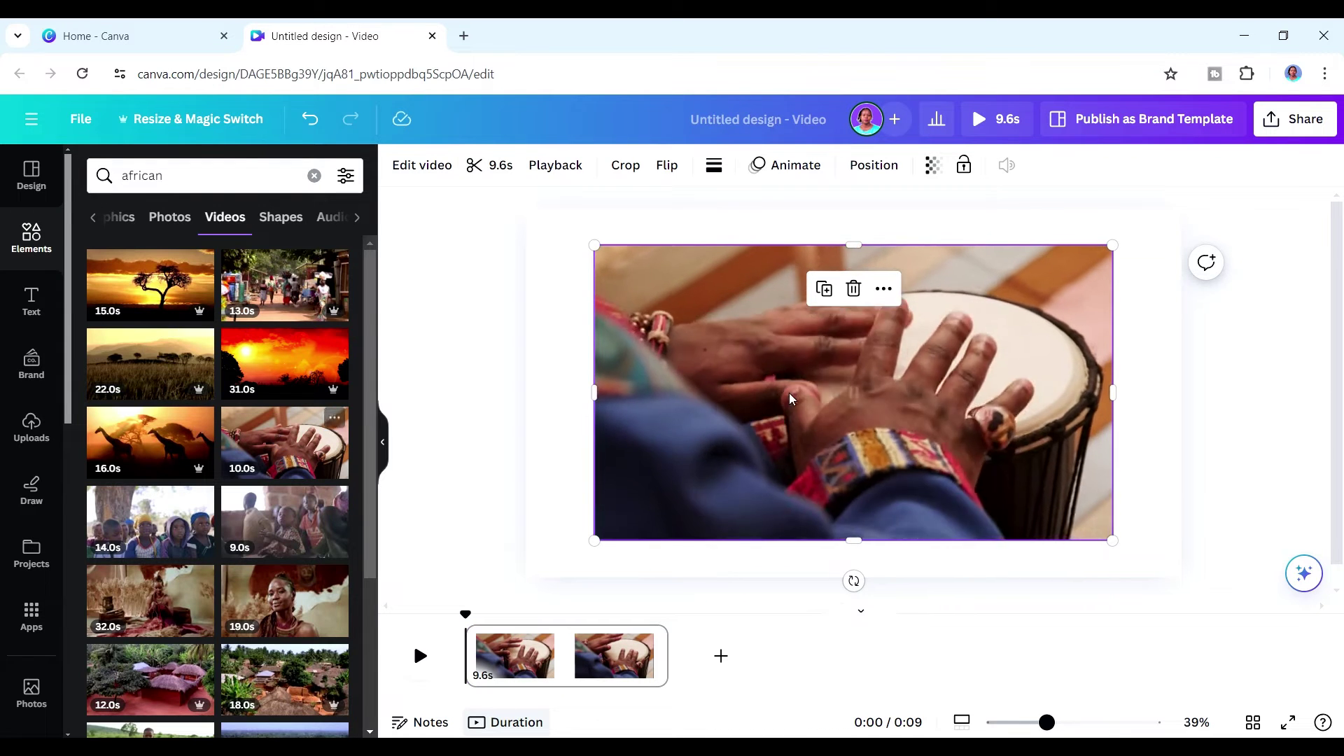
right_click(786, 390)
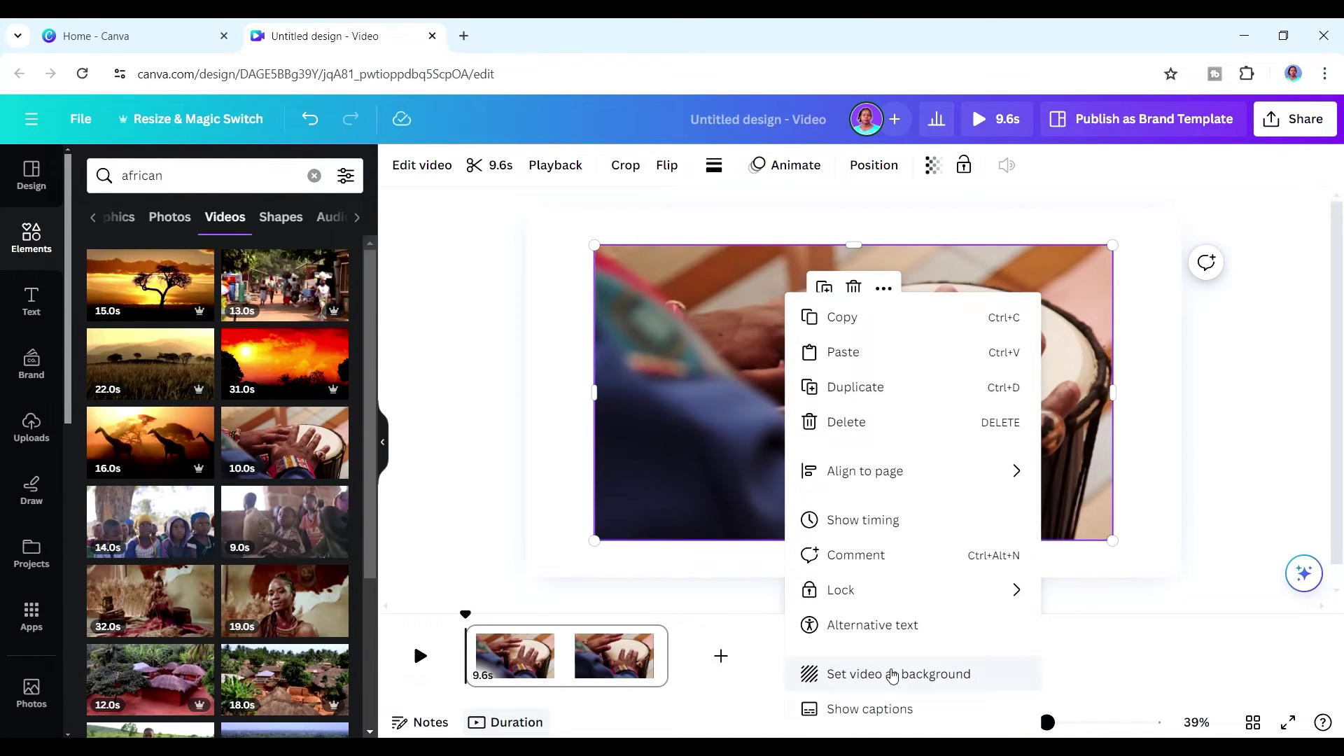
left_click(893, 674)
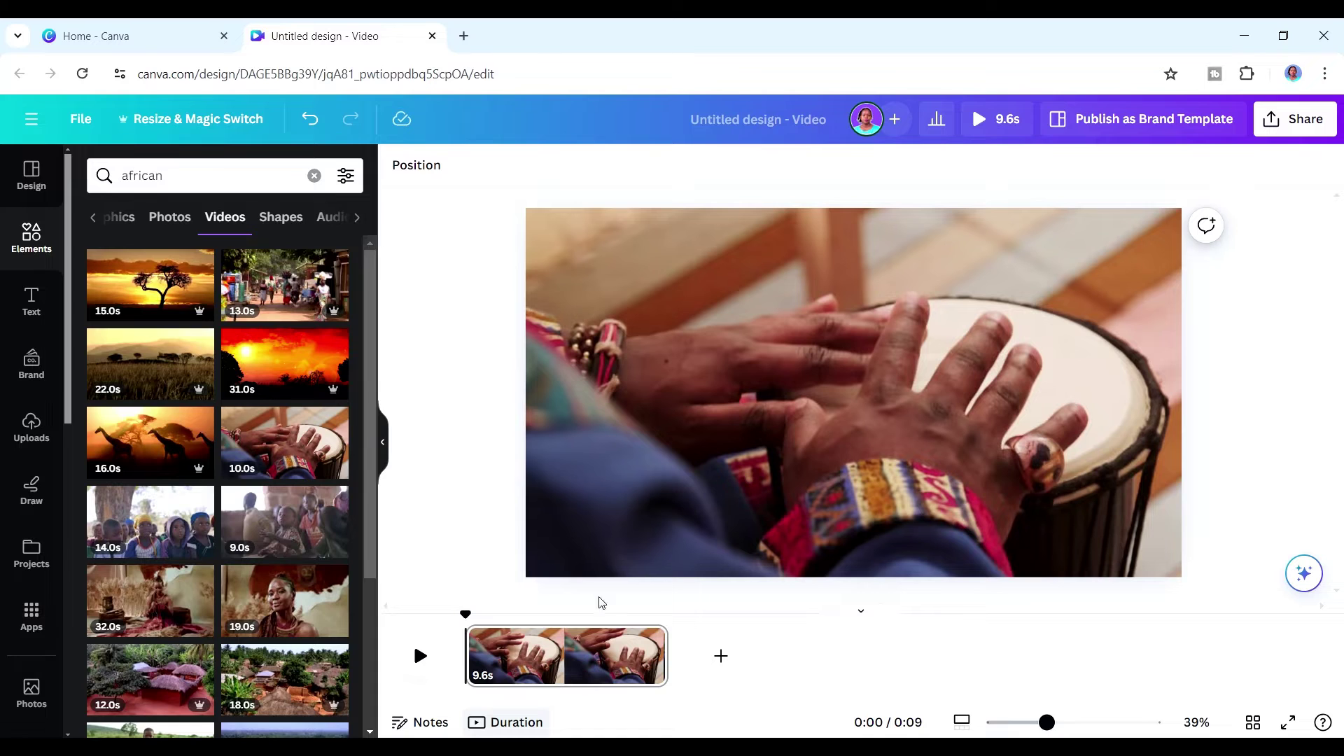
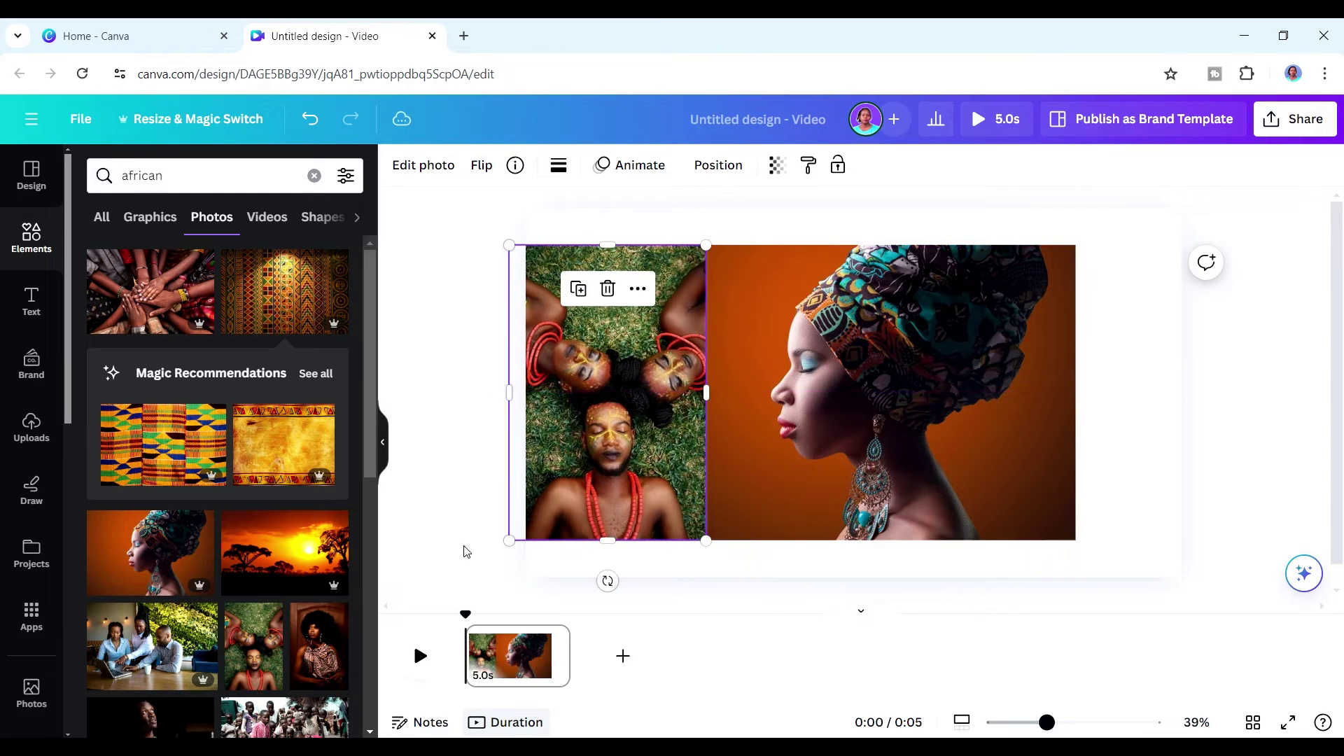
Add the photo of three people working at a laptop to the page.
left_click(163, 658)
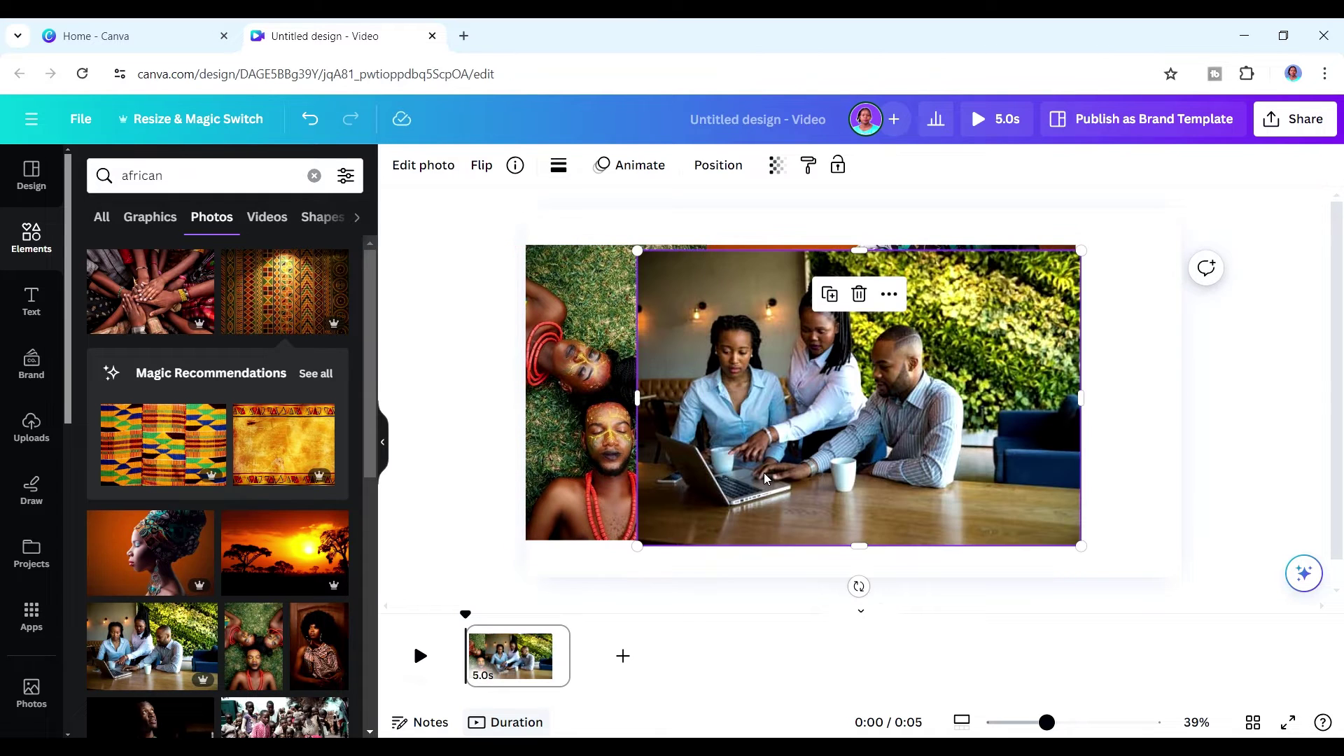
Add the African triangle pattern and the yellow Africa map from the graphics results to the page.
left_click(153, 223)
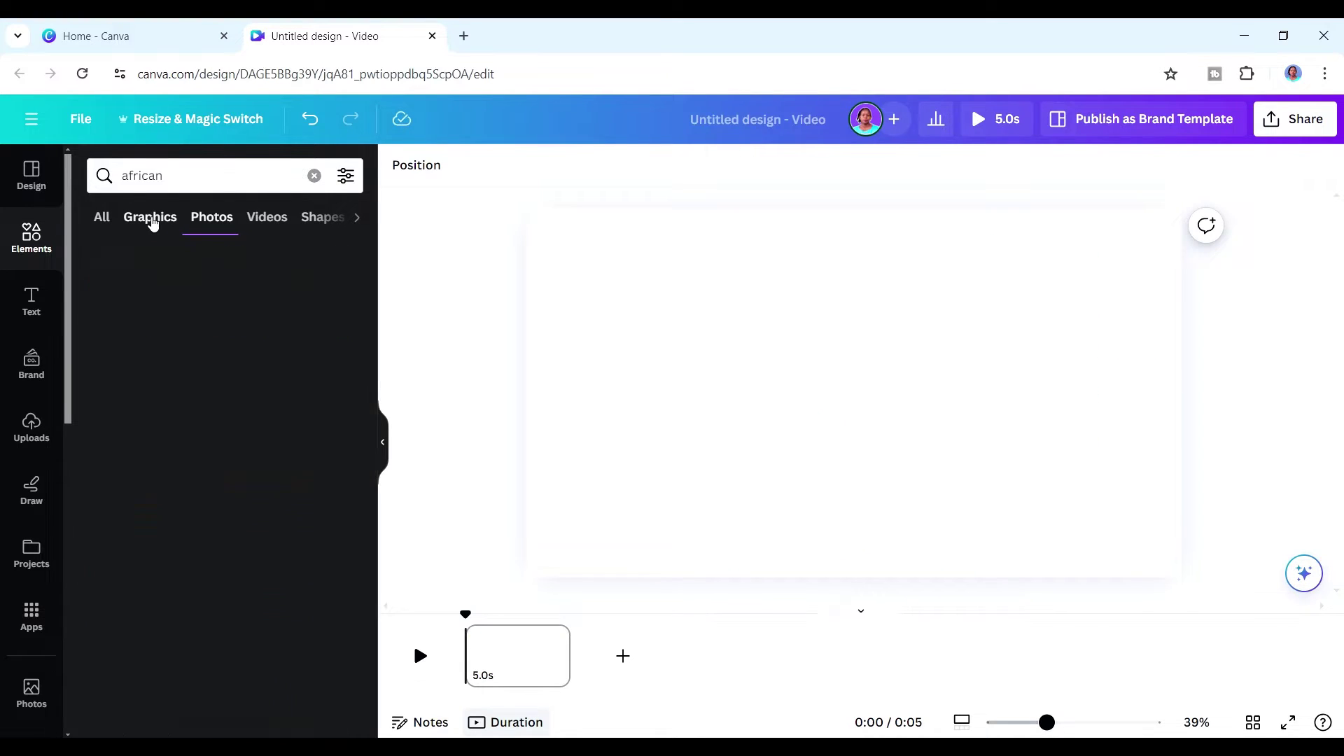
left_click(250, 283)
scroll(372, 411, "down", 1)
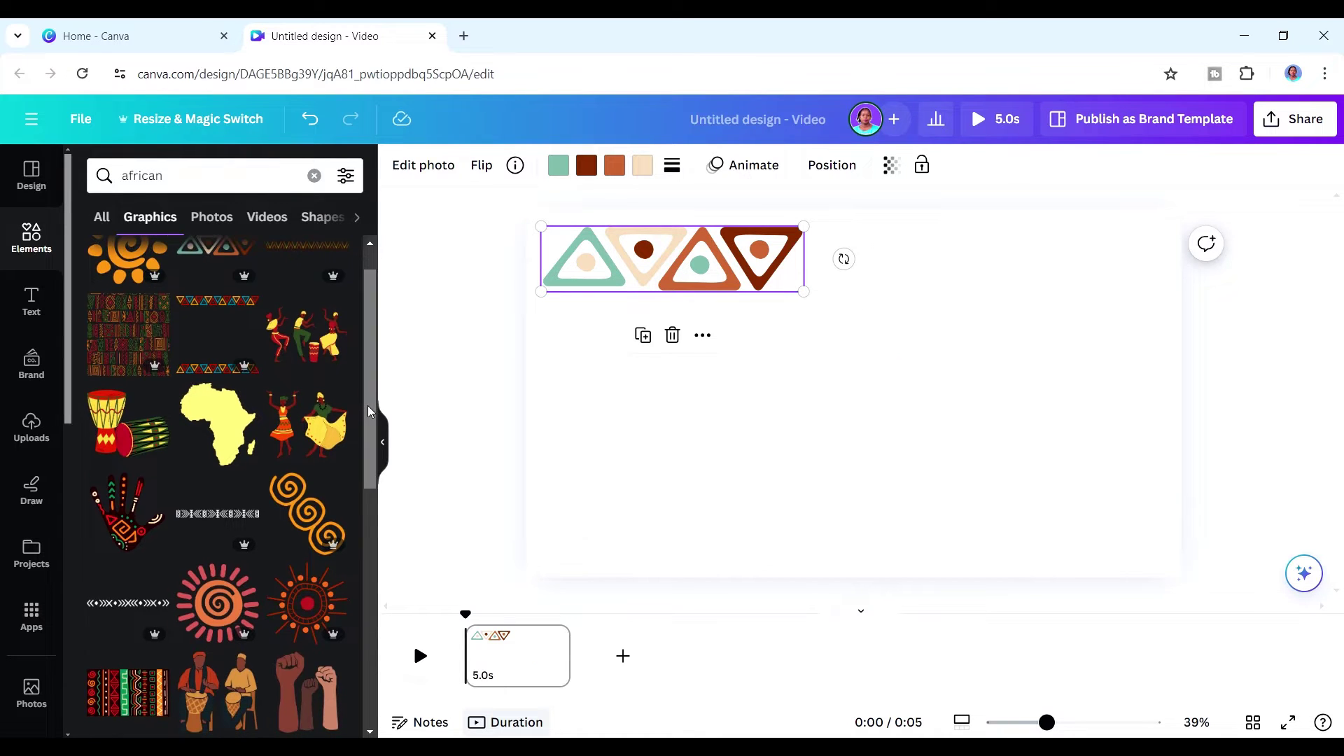
left_click(237, 425)
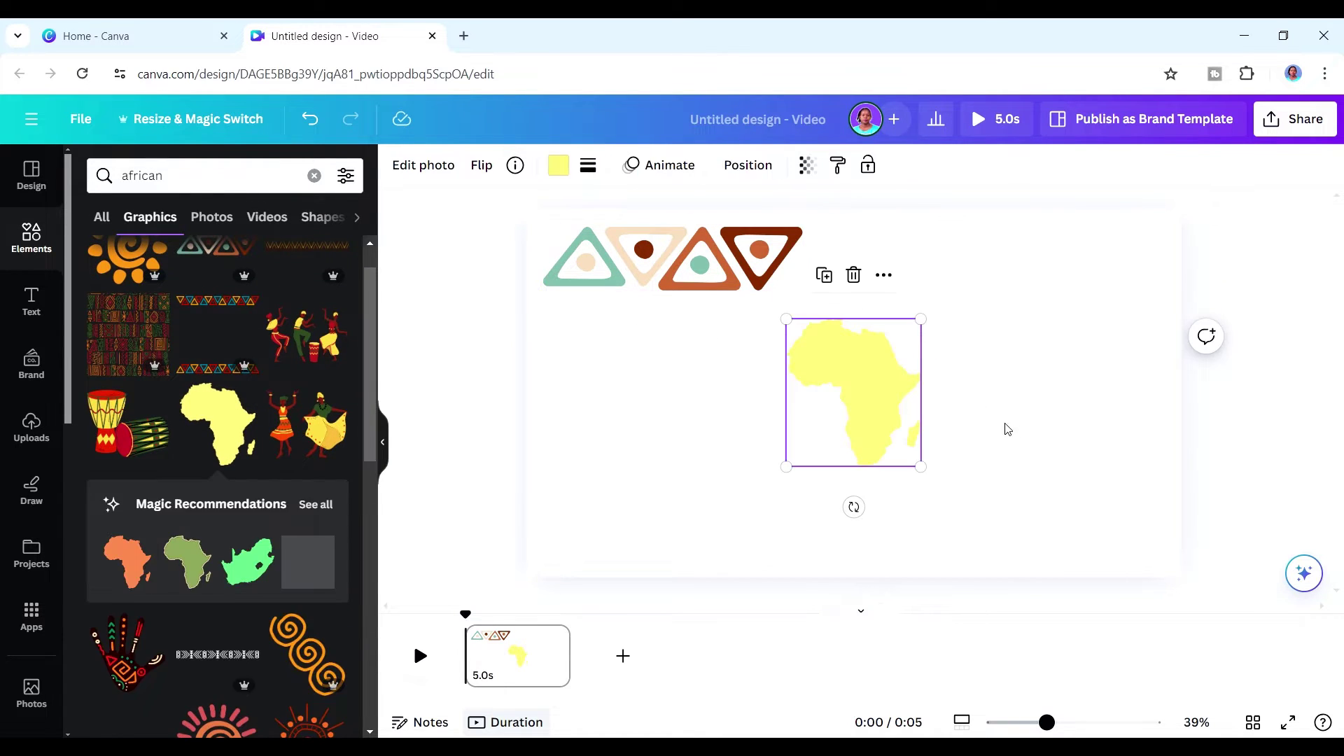
Add the multicoloured Africa map from the Magic Recommendations and move it to the left half of the page below the triangle pattern.
left_click(307, 552)
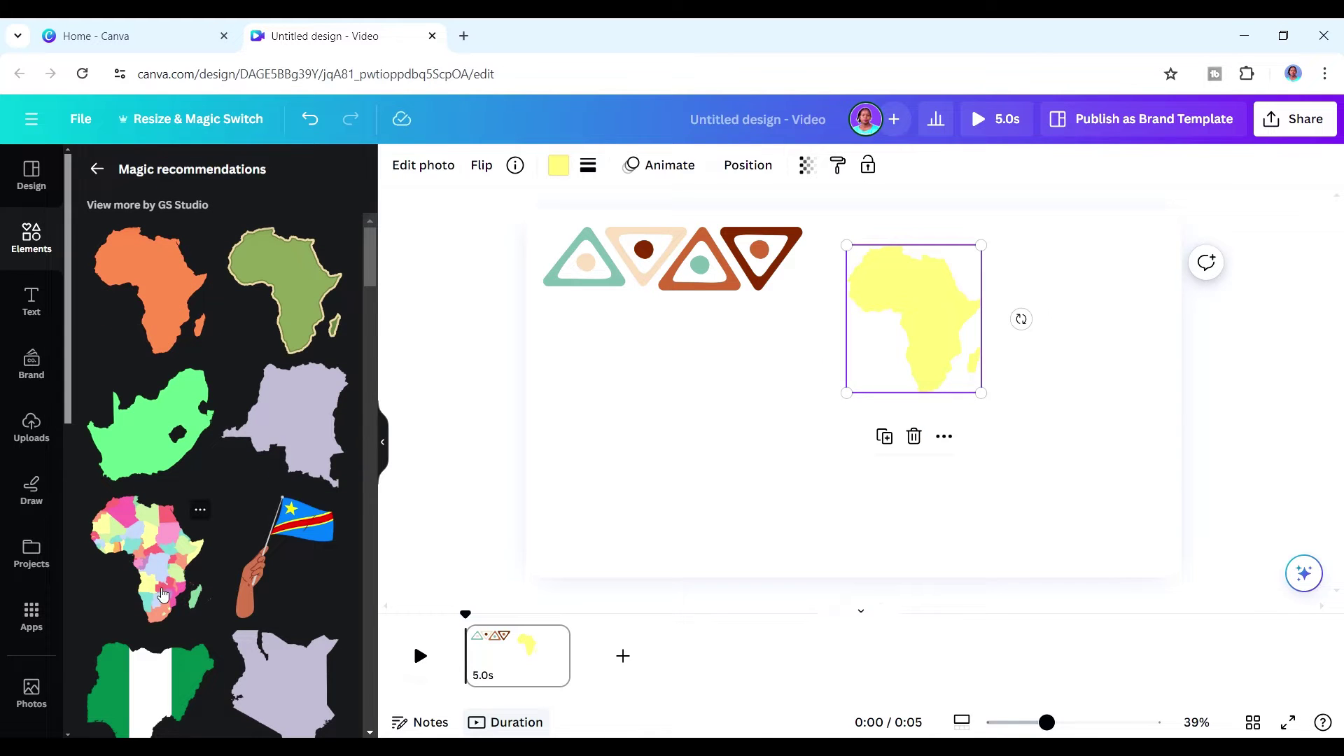
left_click(160, 564)
left_click_drag(833, 440, 713, 460)
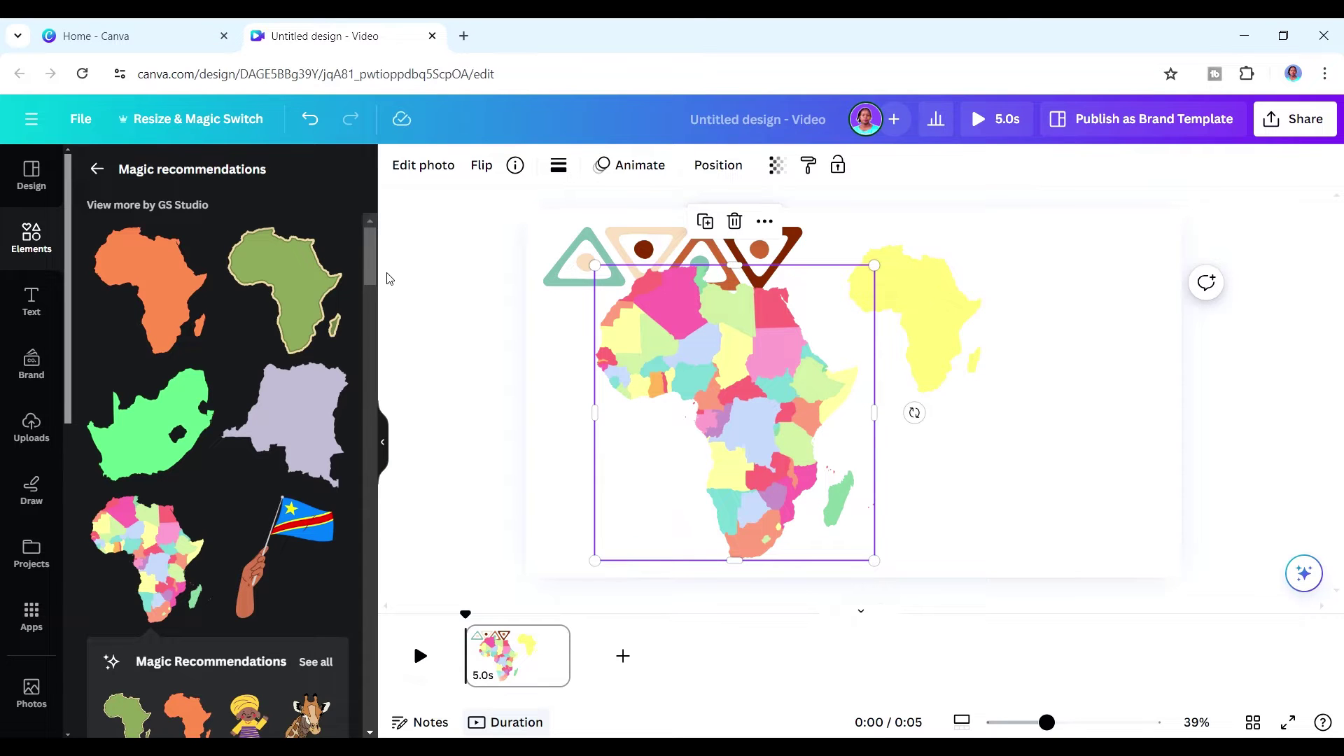
Delete the multicoloured Africa map and place the graphic of three people with raised arms in the lower middle of the page.
scroll(369, 266, "down", 5)
key("Delete")
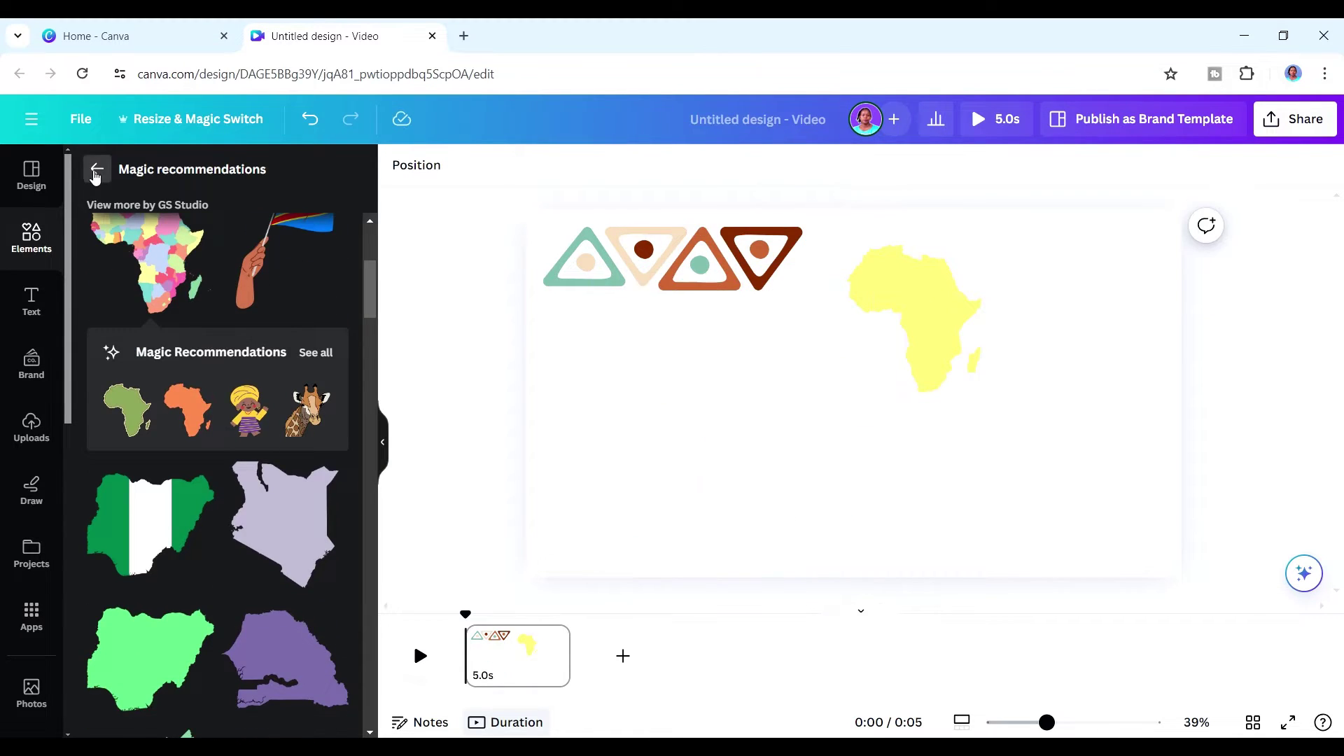
left_click(96, 172)
left_click_drag(371, 319, 368, 400)
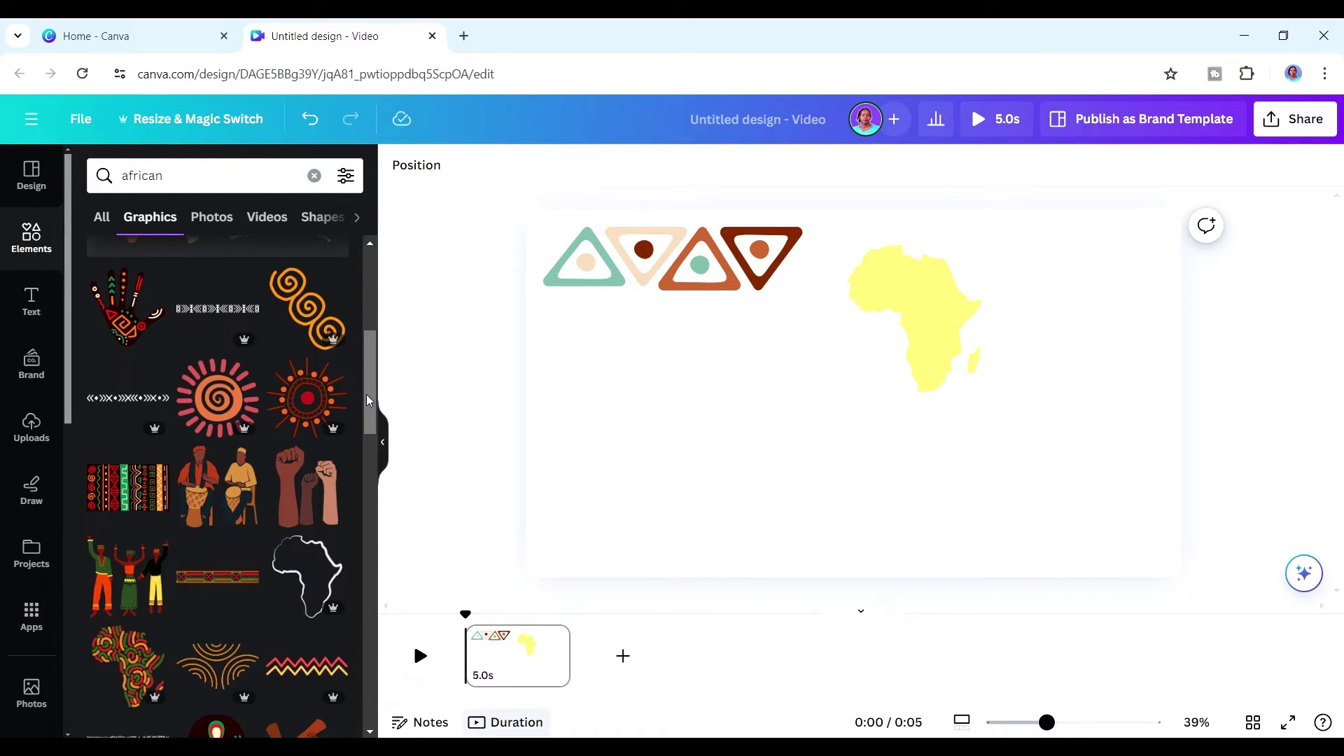
left_click(151, 566)
left_click_drag(821, 432, 780, 481)
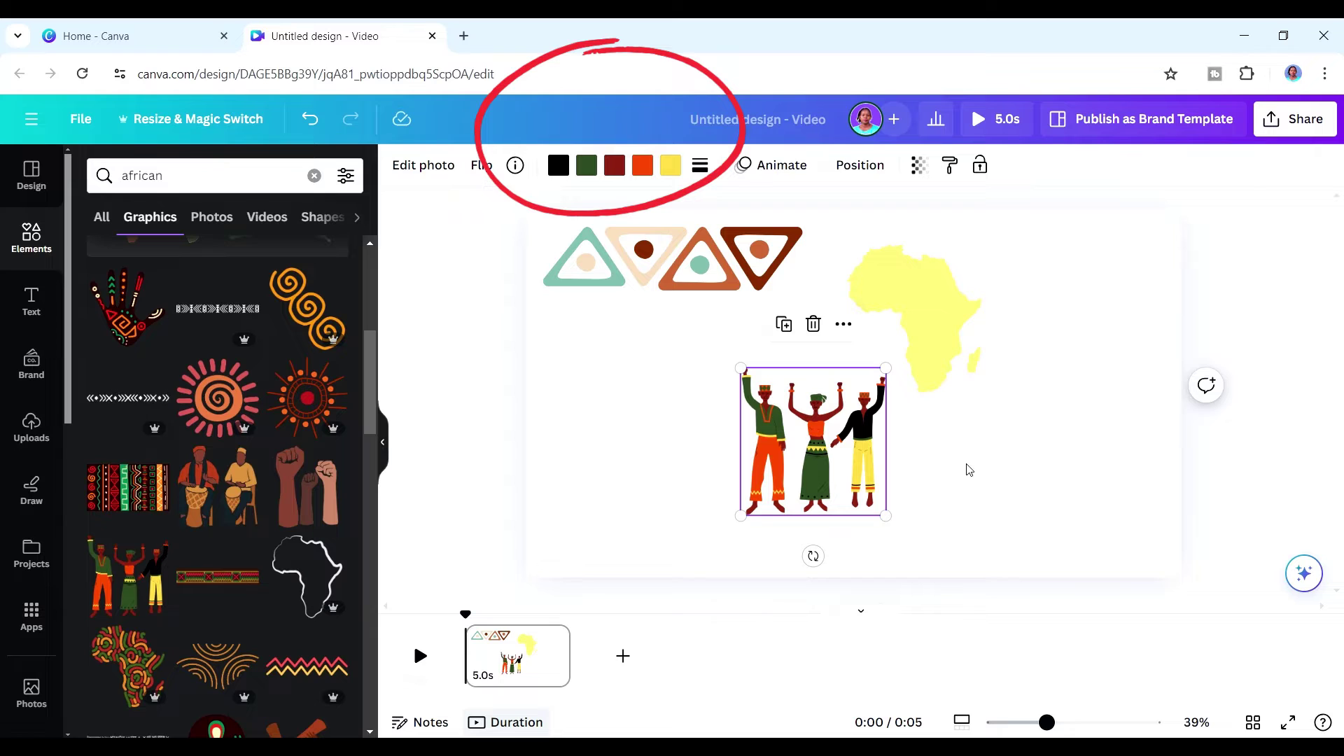
Select the yellow Africa map and the triangle pattern in turn to compare their editable colours.
left_click(936, 328)
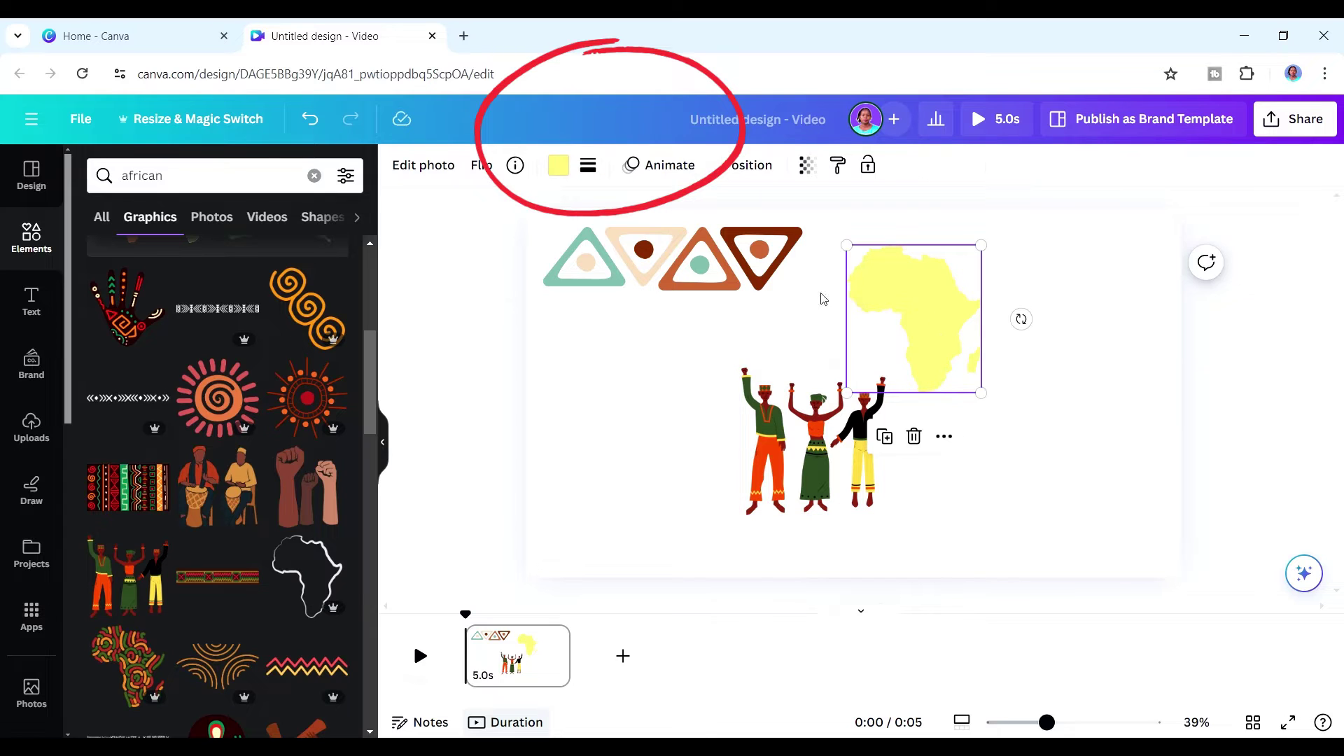
left_click(757, 290)
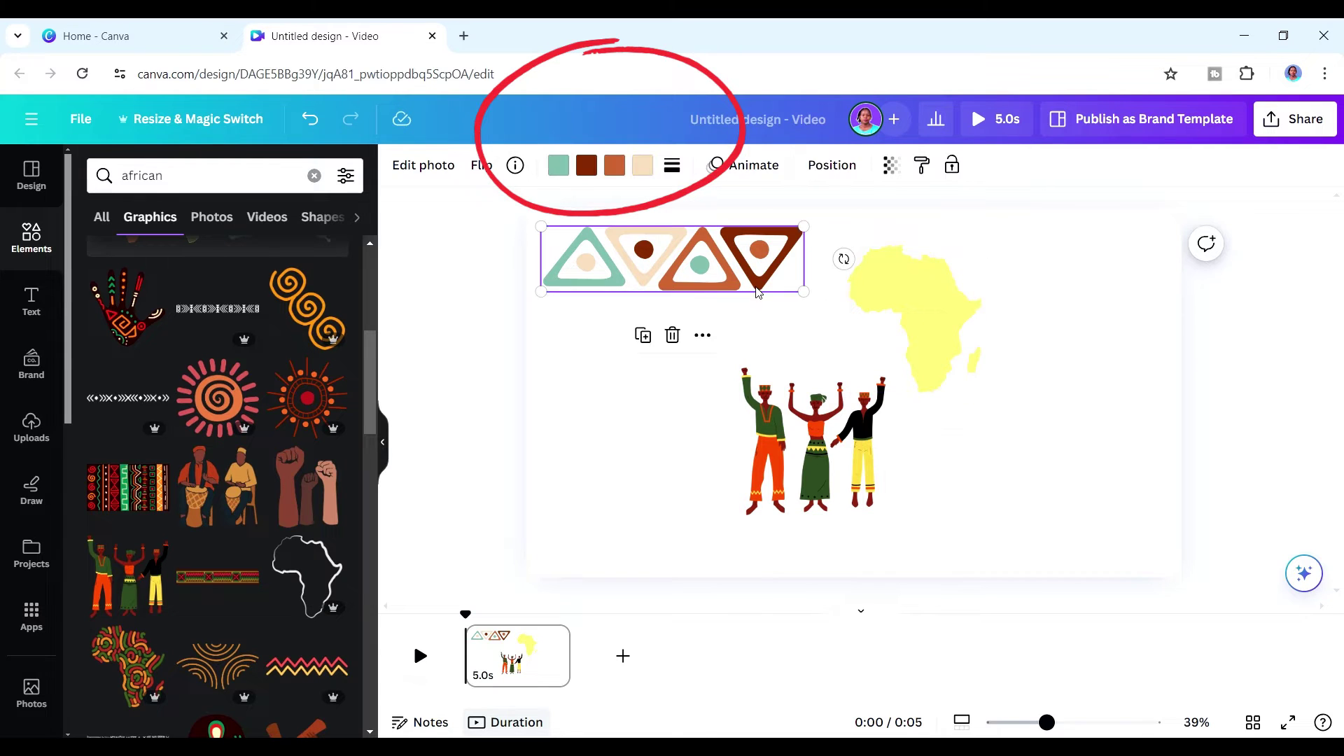
left_click(594, 446)
Try the multicoloured Africa map on the right half of the page and remove it.
left_click_drag(363, 427, 376, 340)
left_click(304, 553)
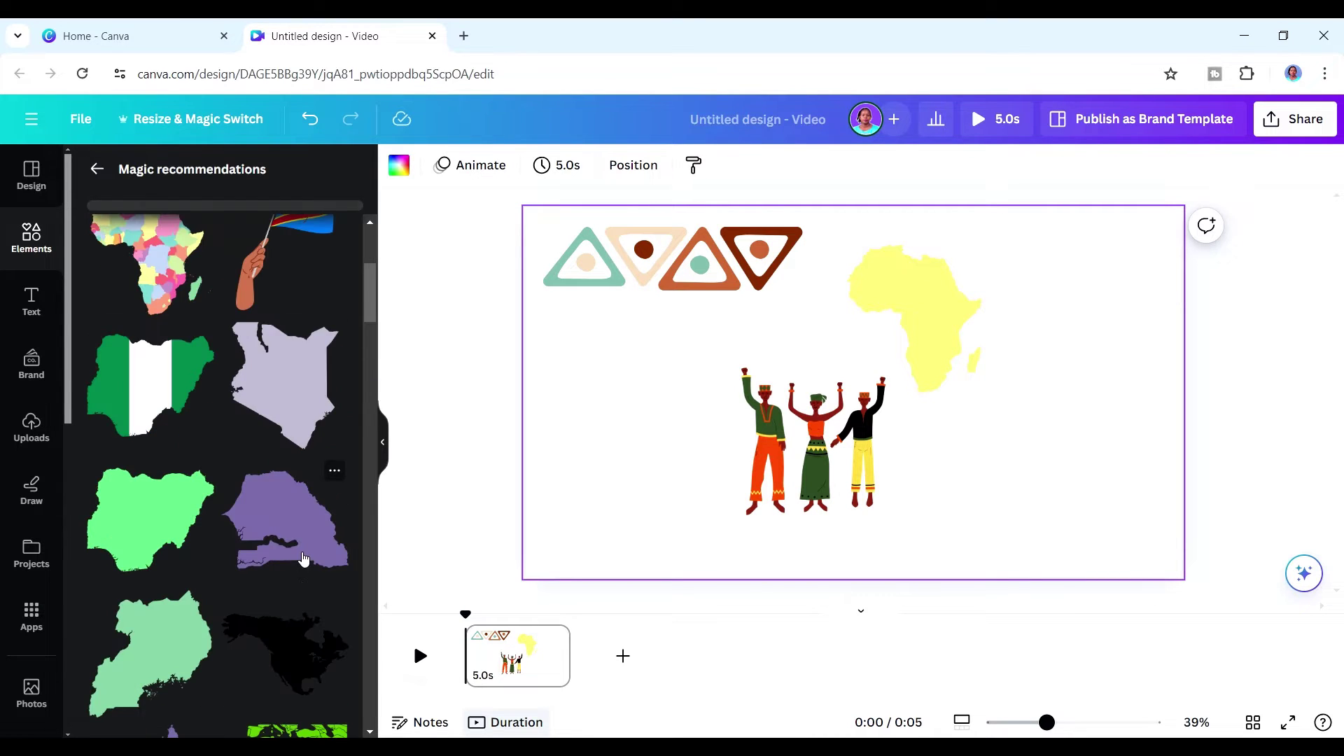
left_click(158, 288)
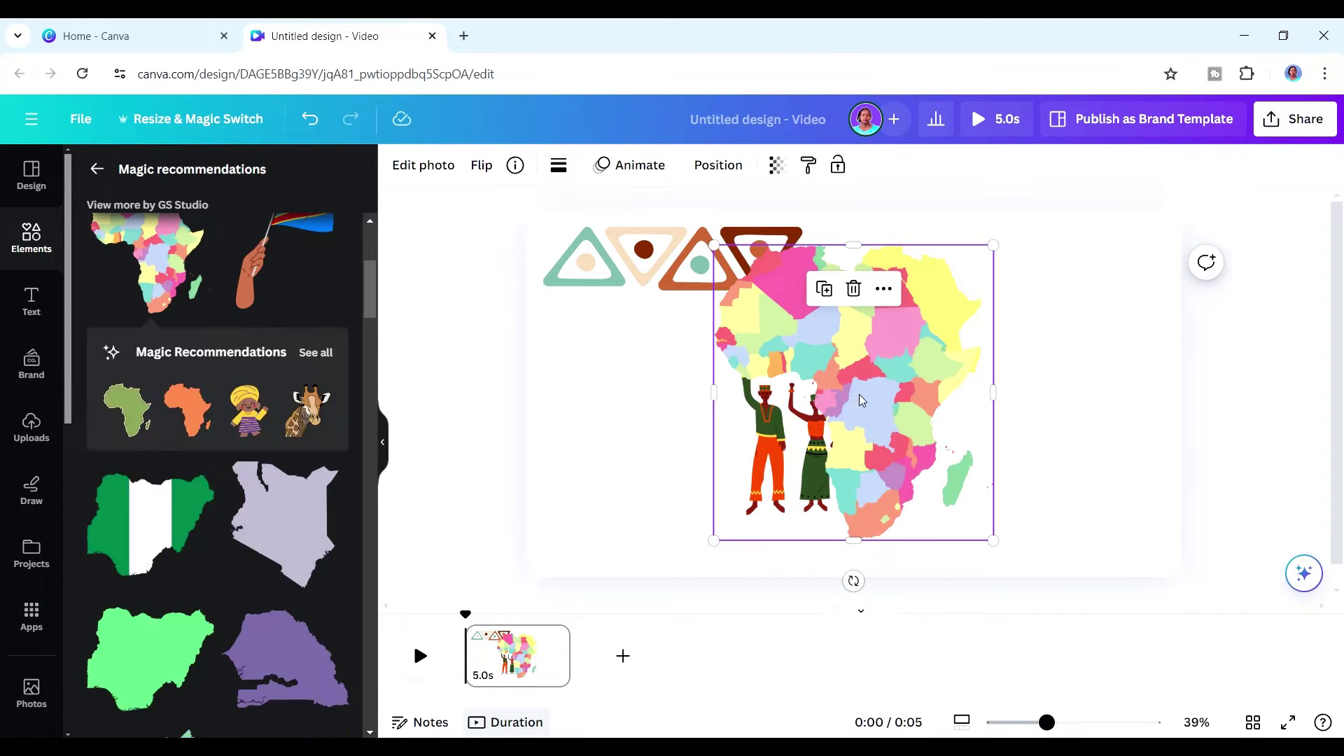
left_click_drag(860, 399, 1049, 423)
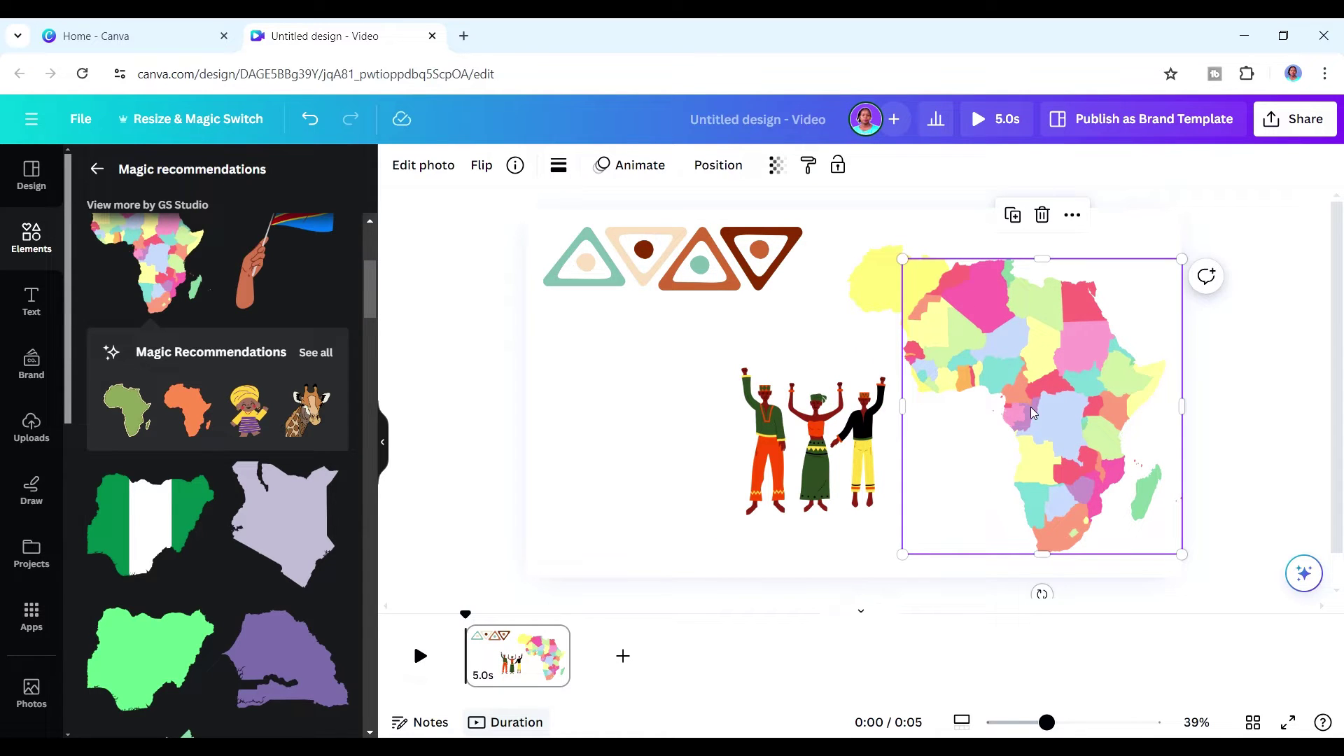
key("Delete")
Recolour the three-people graphic, changing its black to dark green #36522b and its yellow to orange-red #f54e0c.
left_click(813, 477)
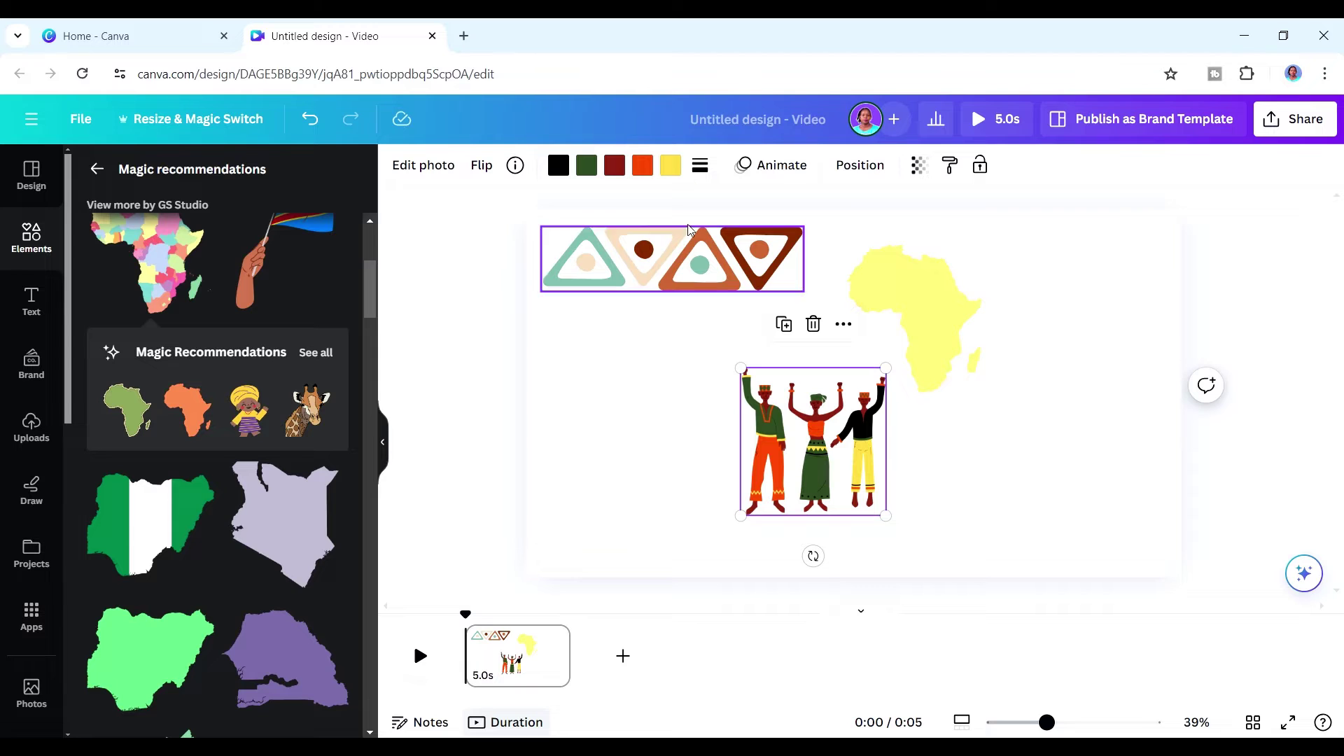
left_click(558, 168)
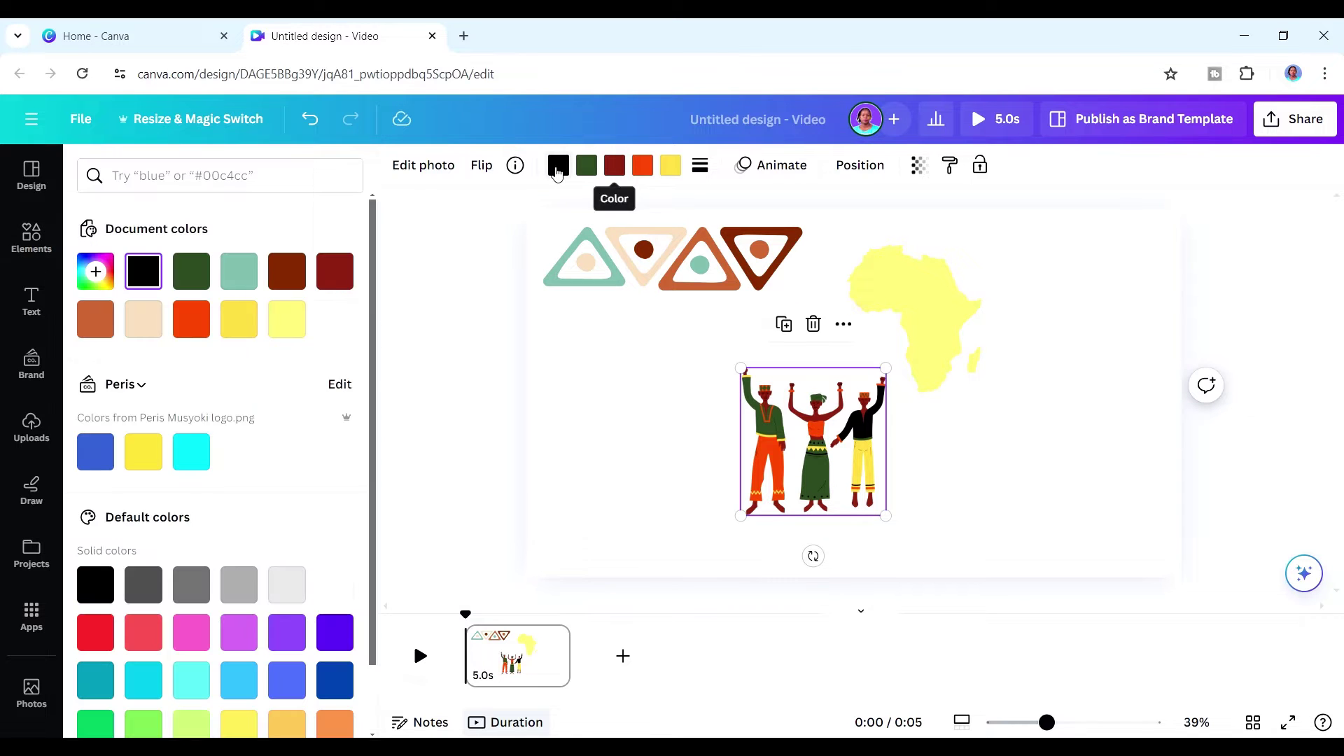
left_click(198, 275)
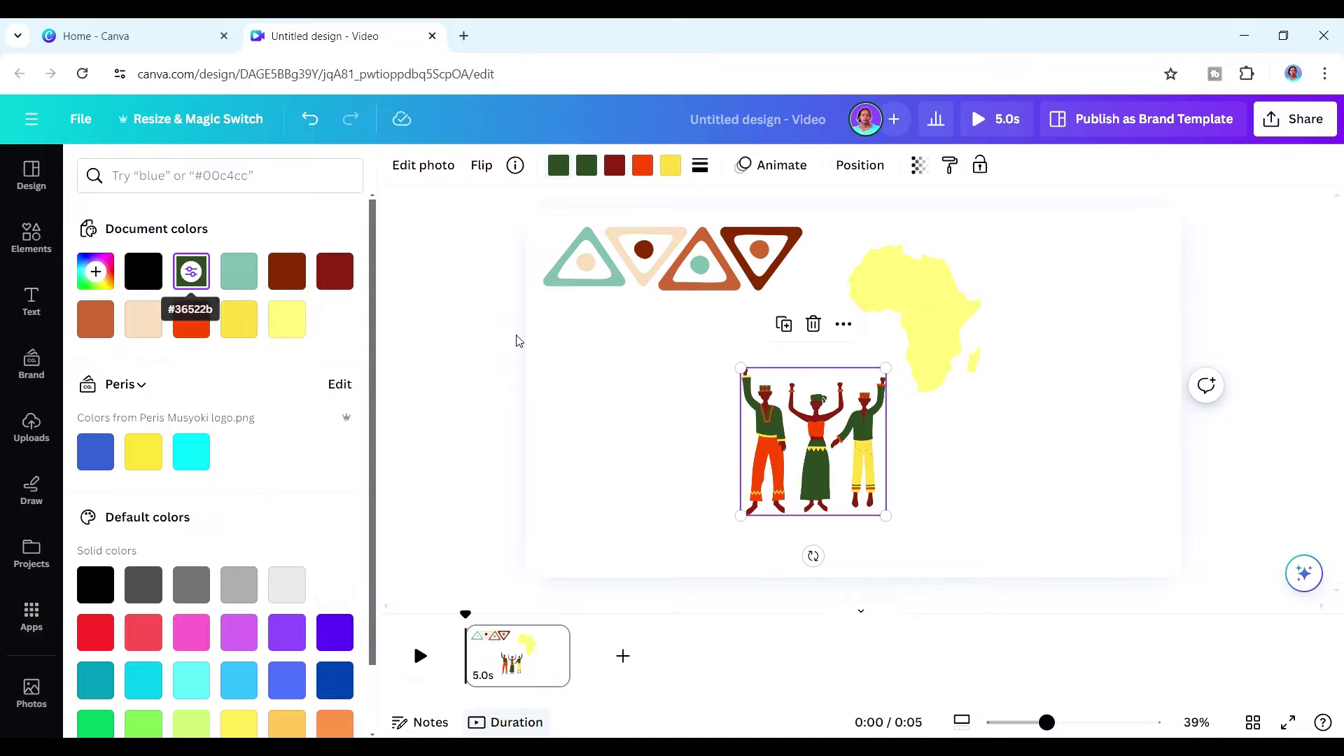
left_click(673, 174)
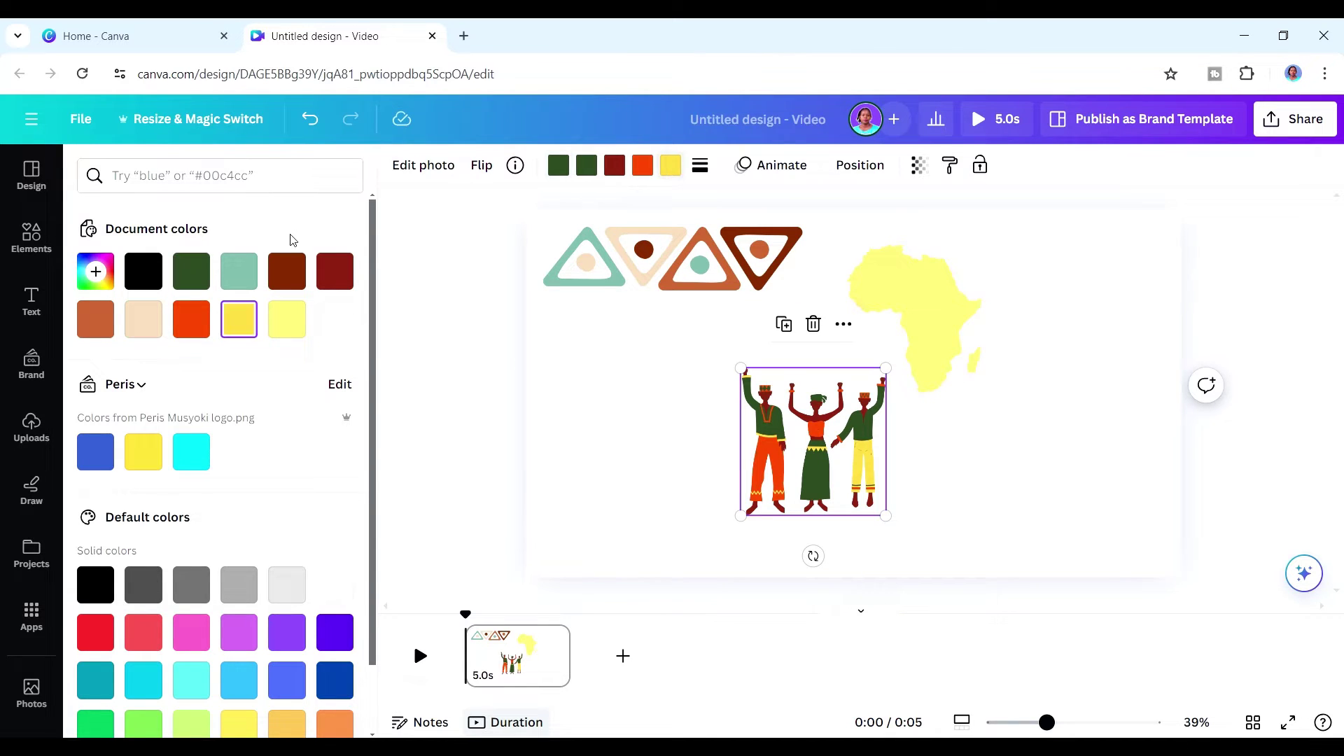
left_click(200, 272)
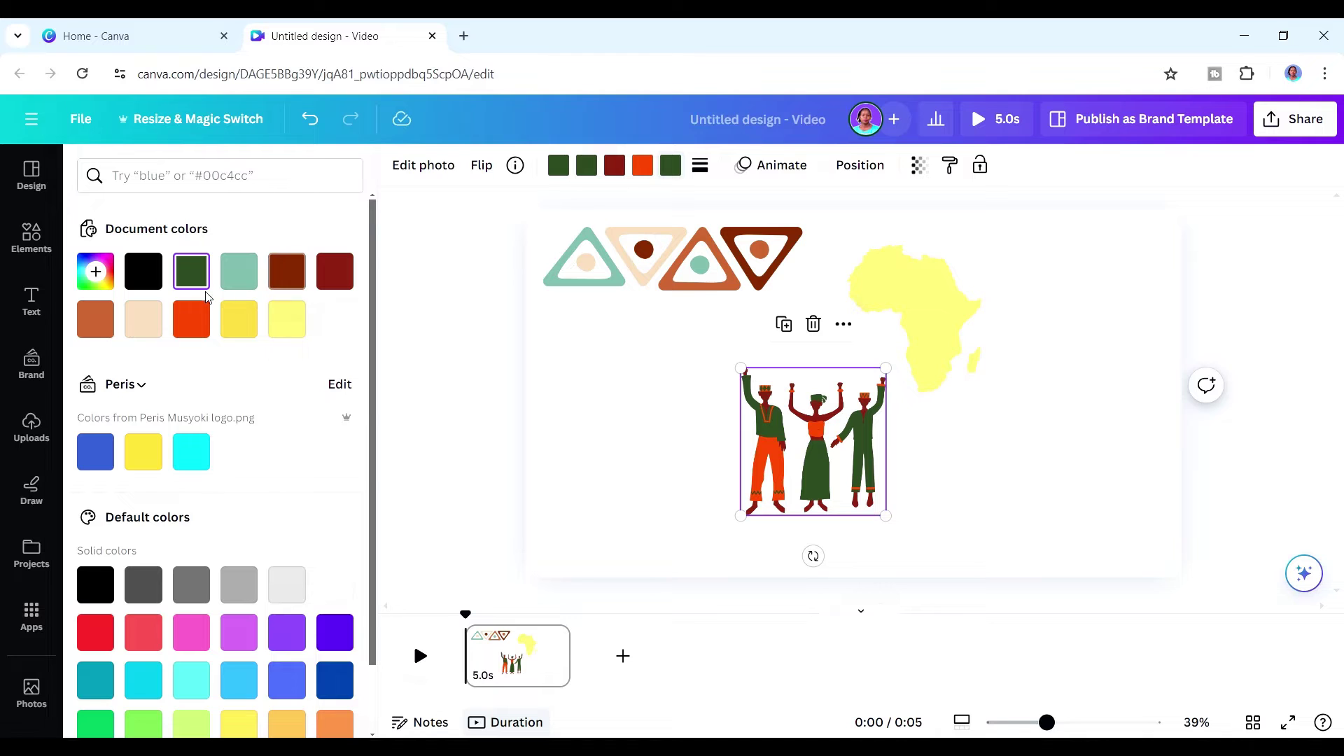
left_click(193, 324)
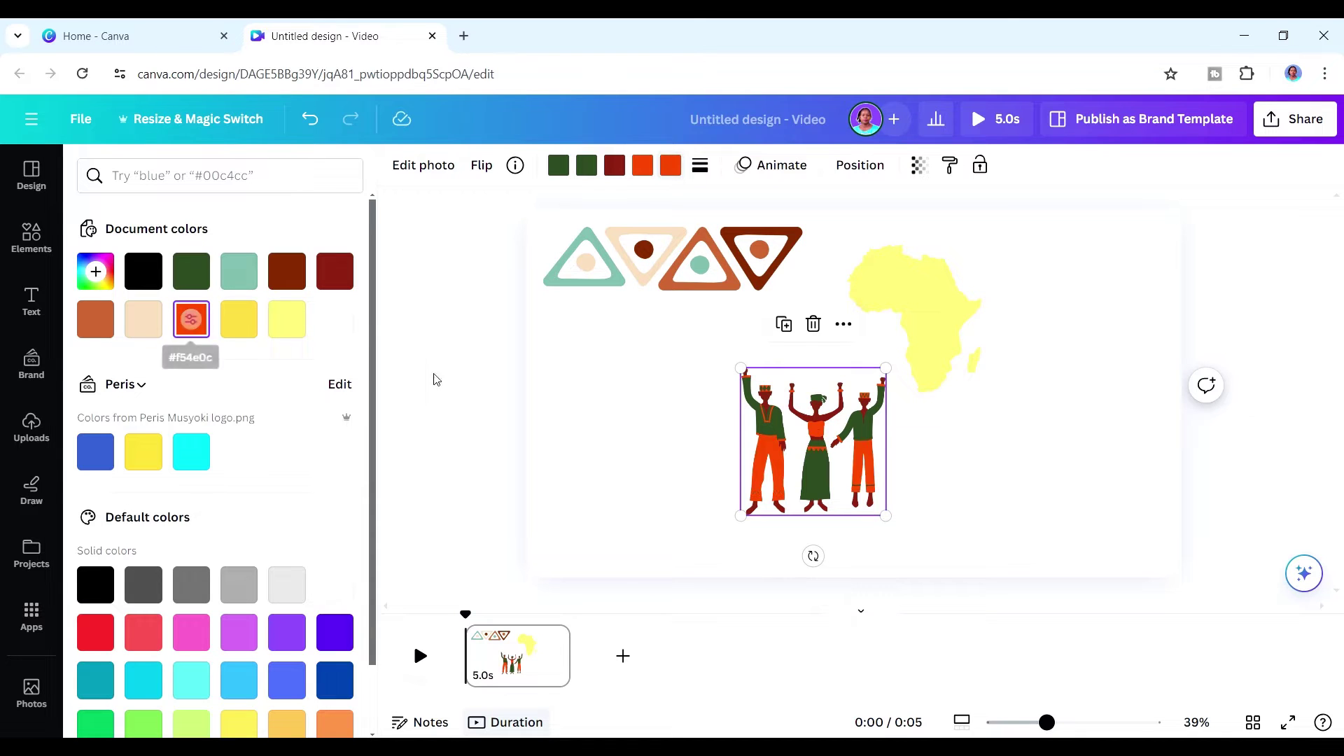
left_click(1014, 515)
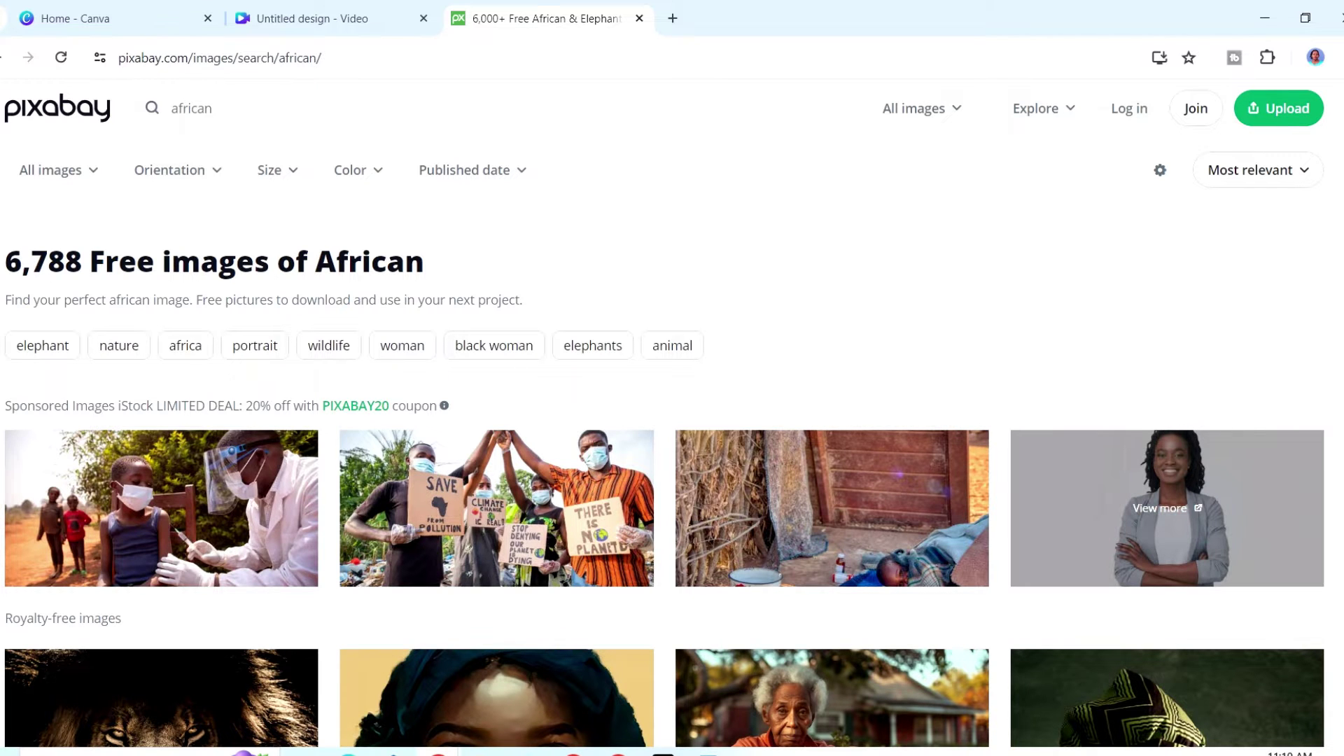
Browse the free African images on Pixabay.
scroll(666, 441, "down", 20)
scroll(665, 441, "down", 1)
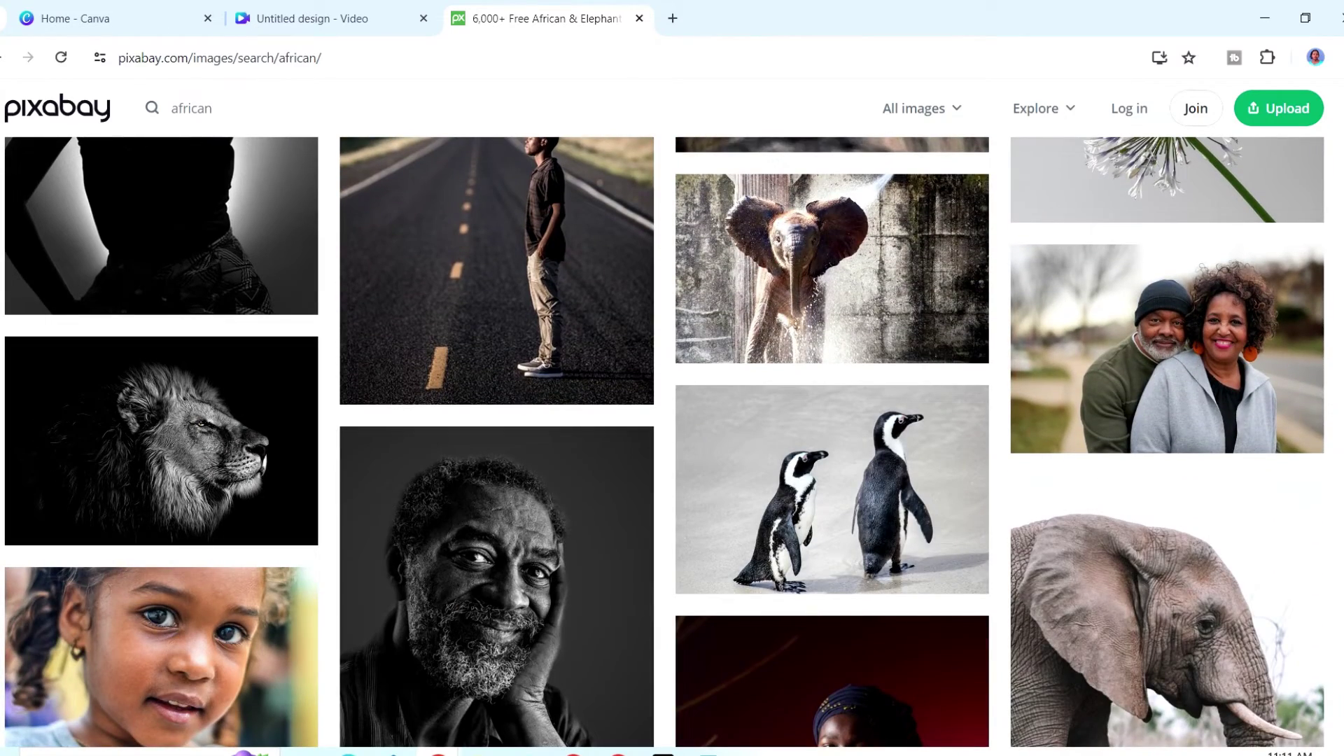
scroll(665, 441, "up", 20)
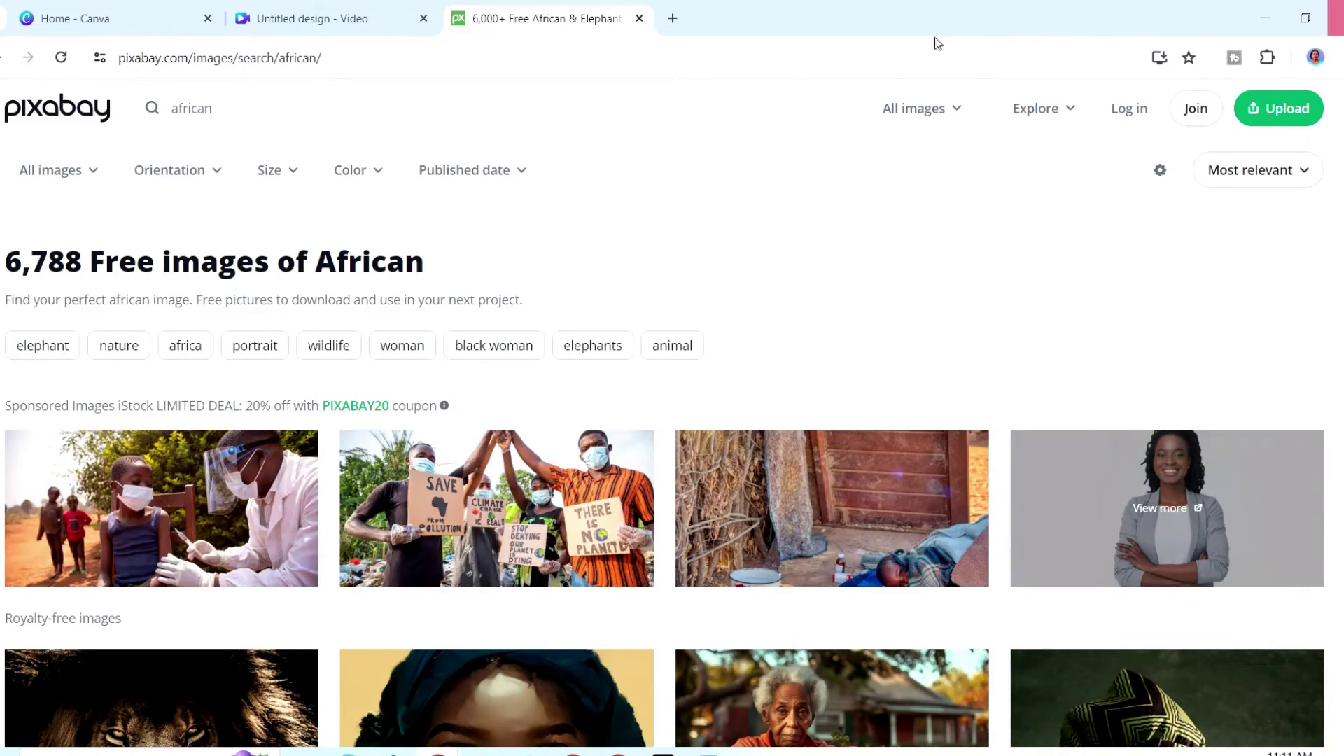
Open Pixabay's sound effects and browse the royalty-free results for "bell".
mouse_move(1067, 125)
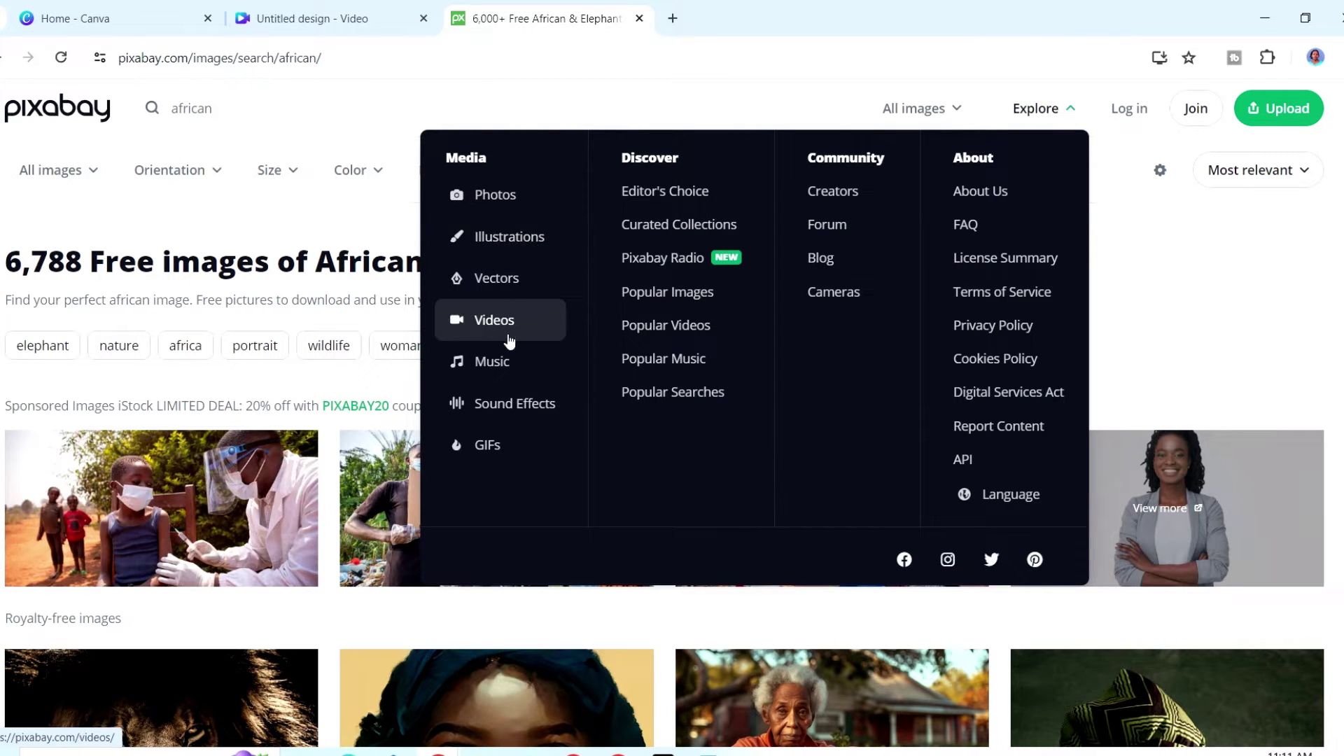
left_click(509, 411)
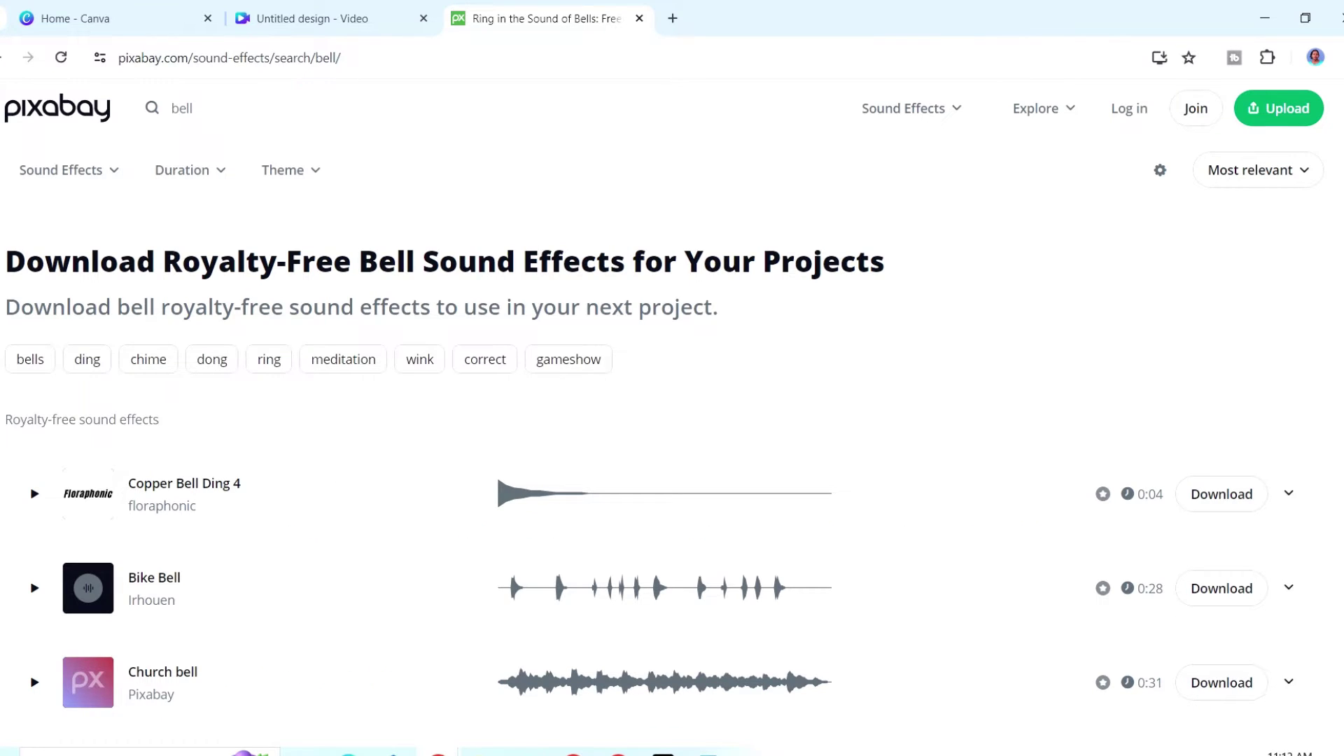
scroll(672, 420, "down", 6)
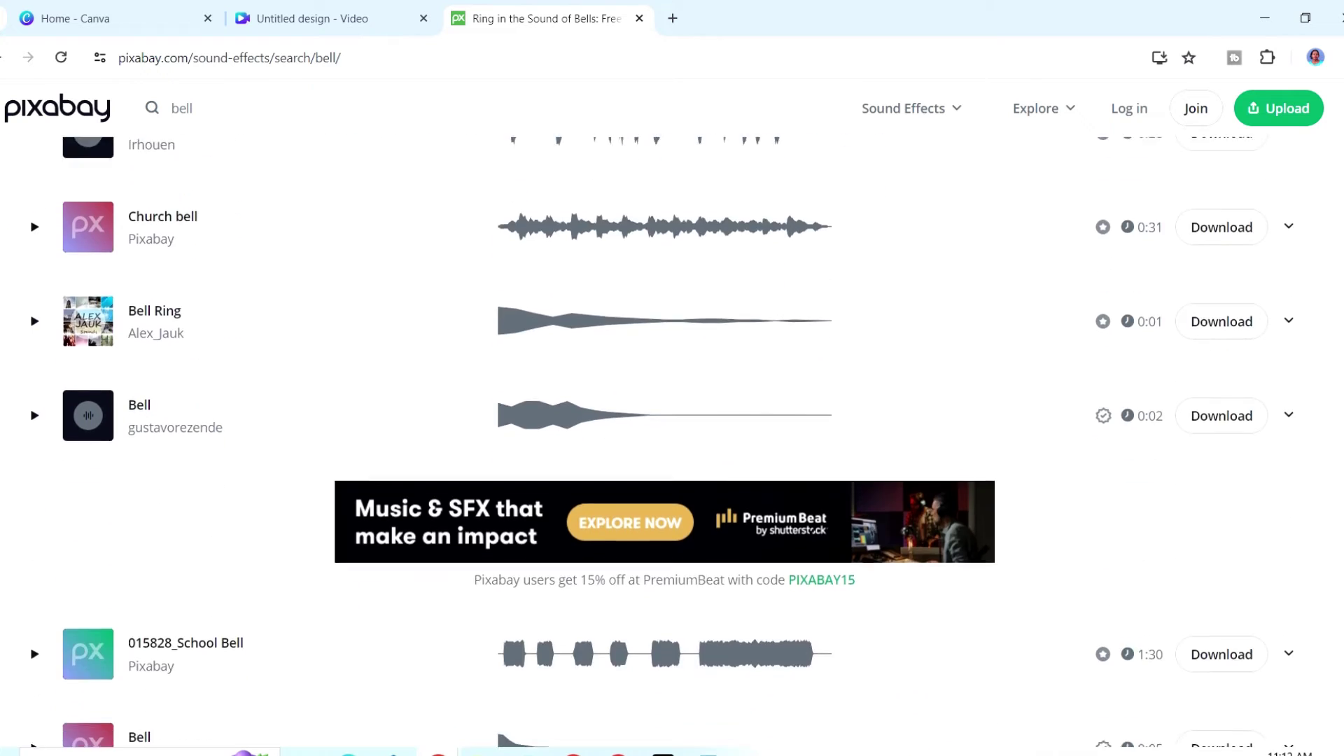
scroll(673, 421, "down", 11)
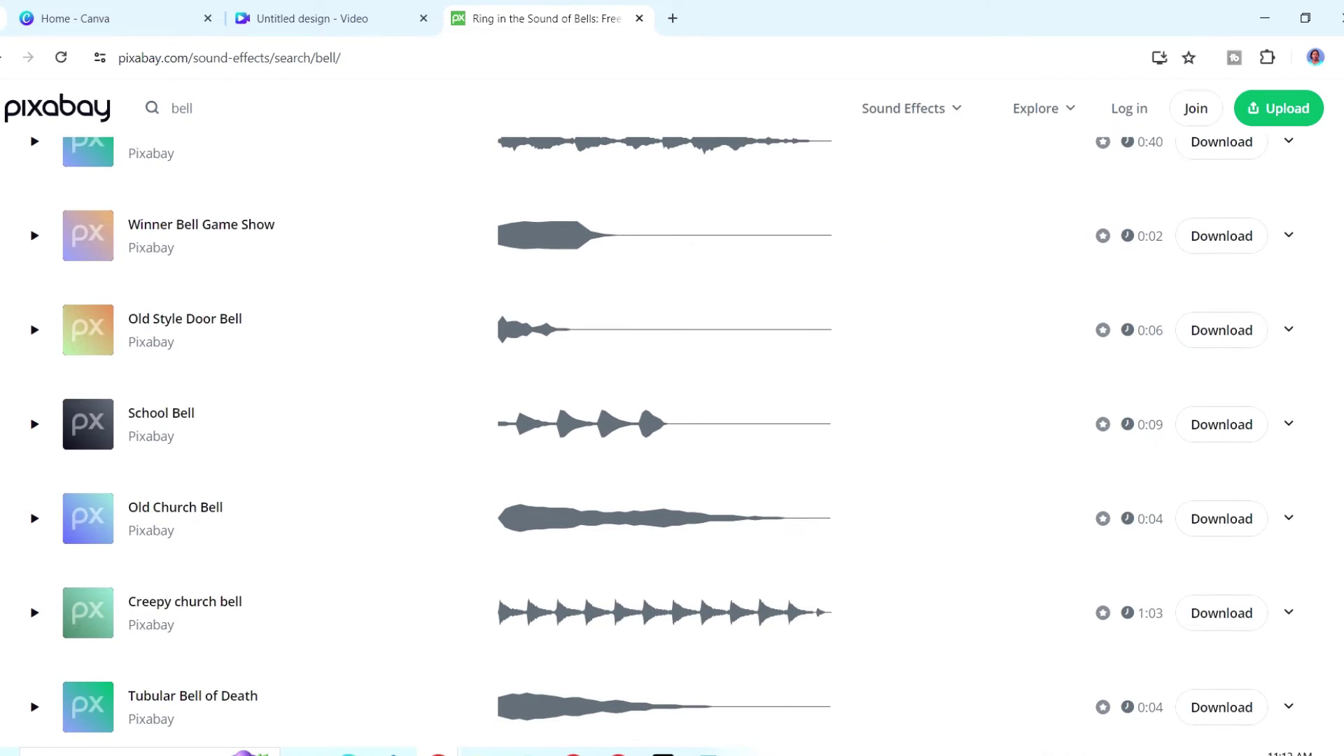
scroll(672, 434, "down", 7)
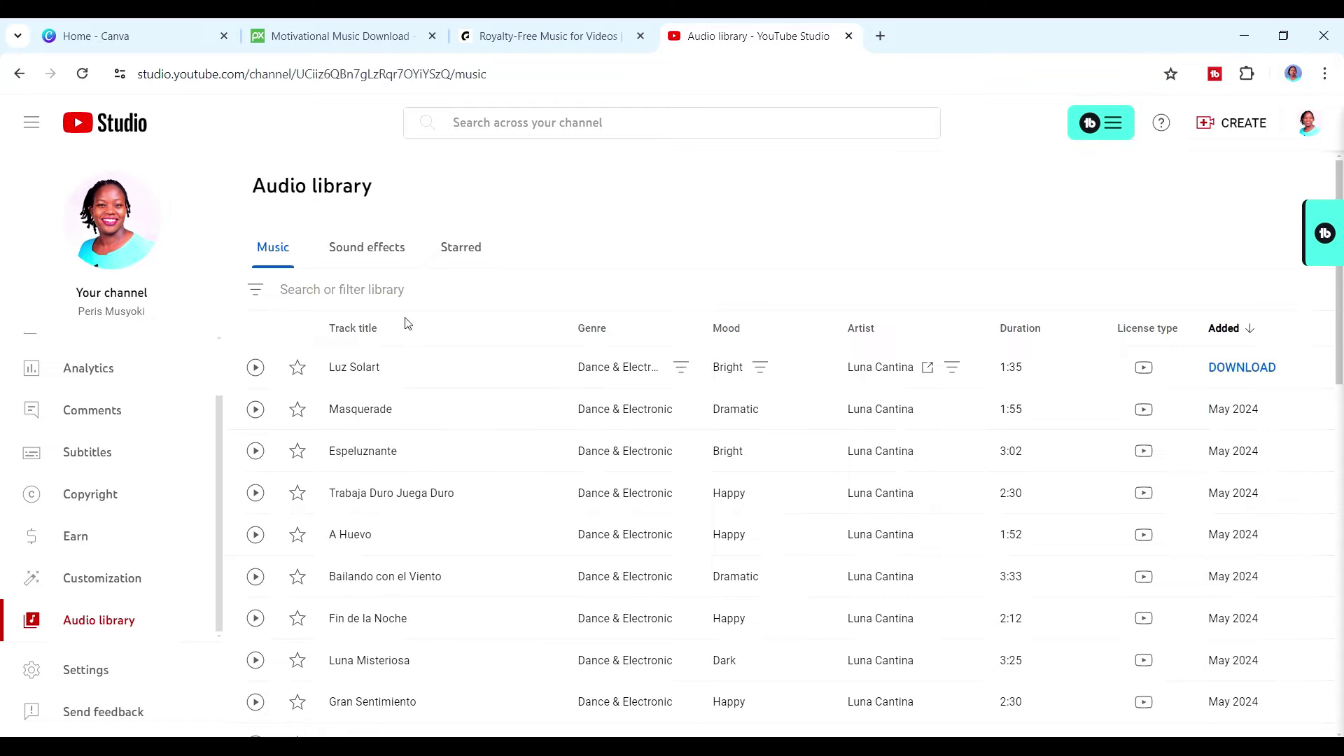
Check the music search filters and the sound effects section of the YouTube Studio Audio library.
left_click(406, 291)
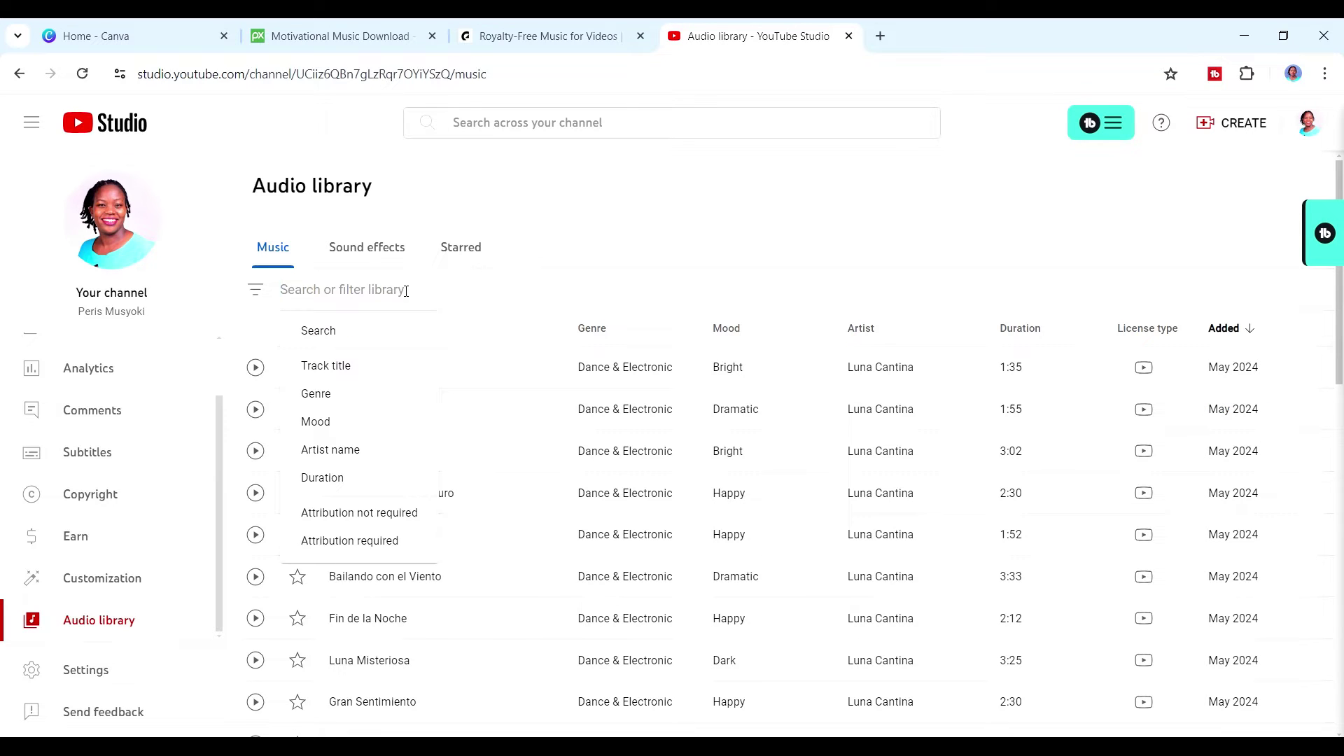
left_click(357, 245)
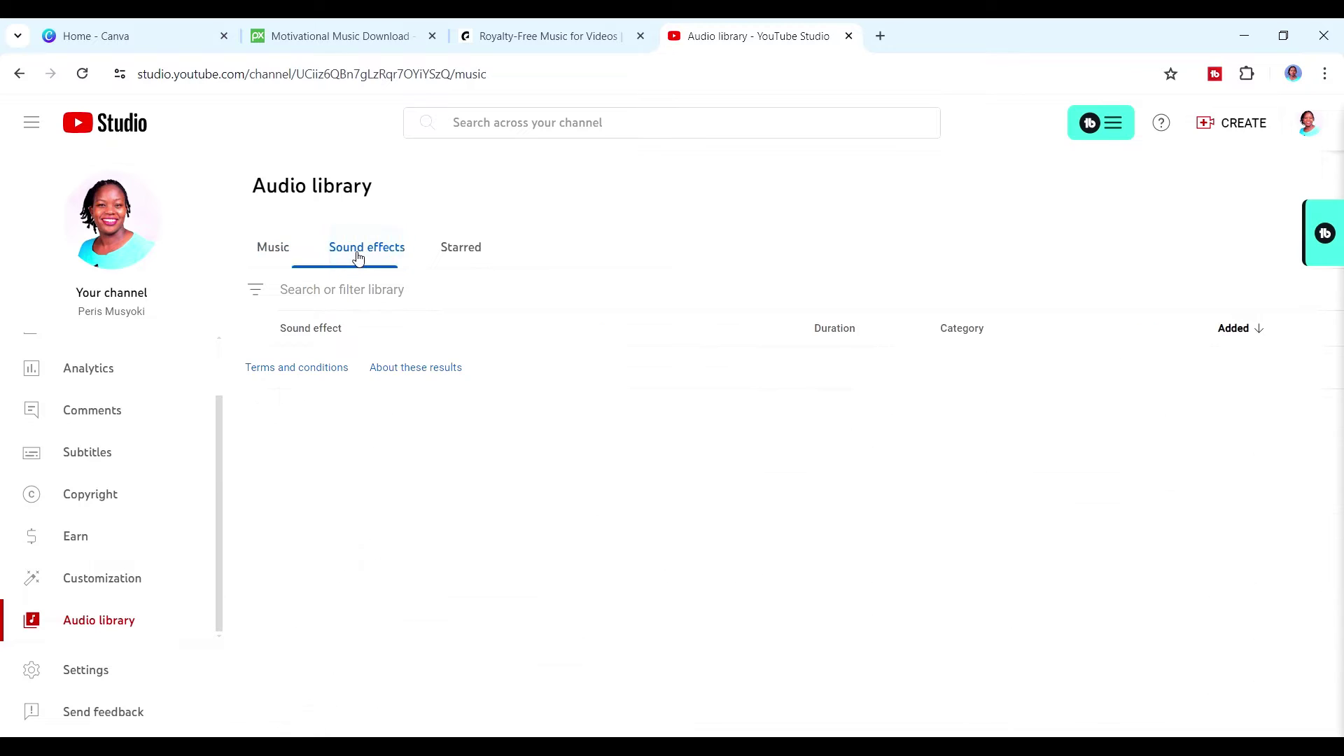
left_click(266, 298)
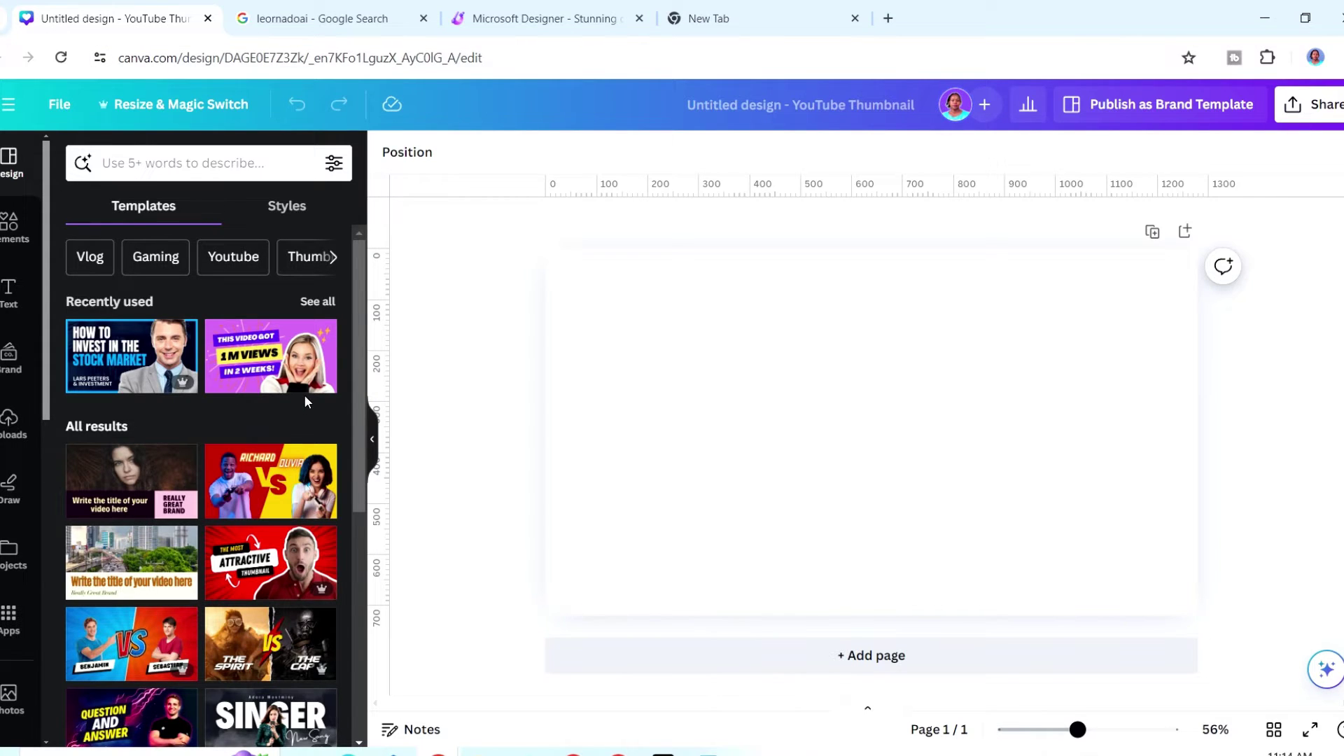
Search the Canva apps for "magic media" and open Magic Media in the YouTube thumbnail design.
left_click(8, 617)
left_click(140, 163)
type("magic media")
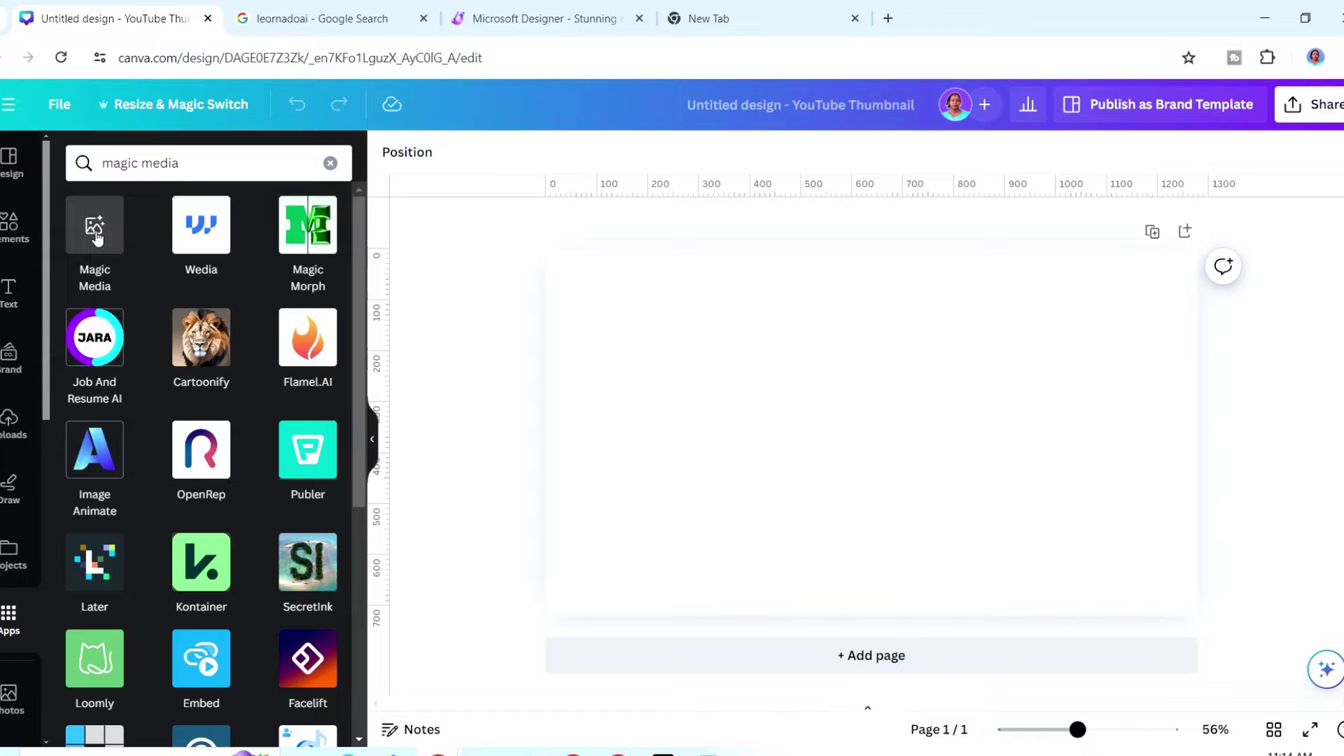
left_click(96, 231)
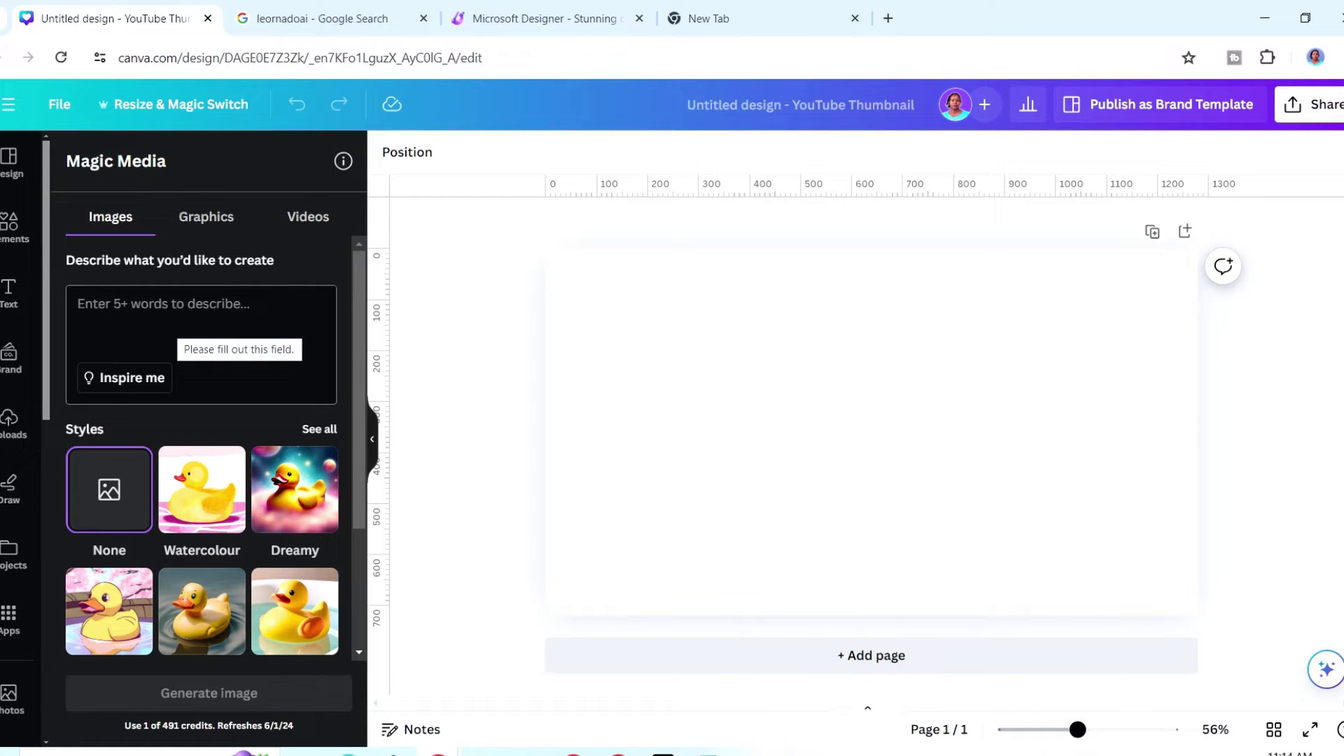
Enter the image prompt "Create an african animated image for a young Nigerian man walking in the capital" and choose the Concept art style.
left_click(175, 327)
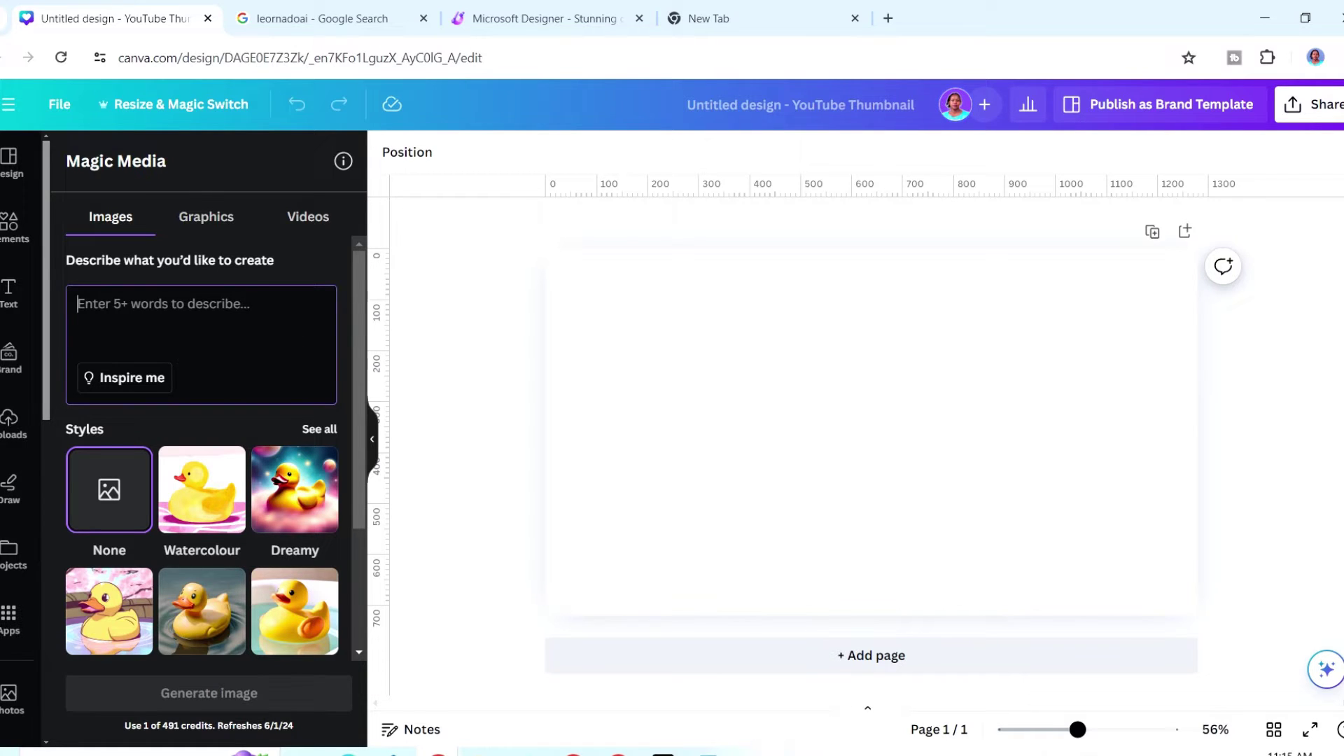
type("Create an african animated image for a young  Nigerian man walking in the capital")
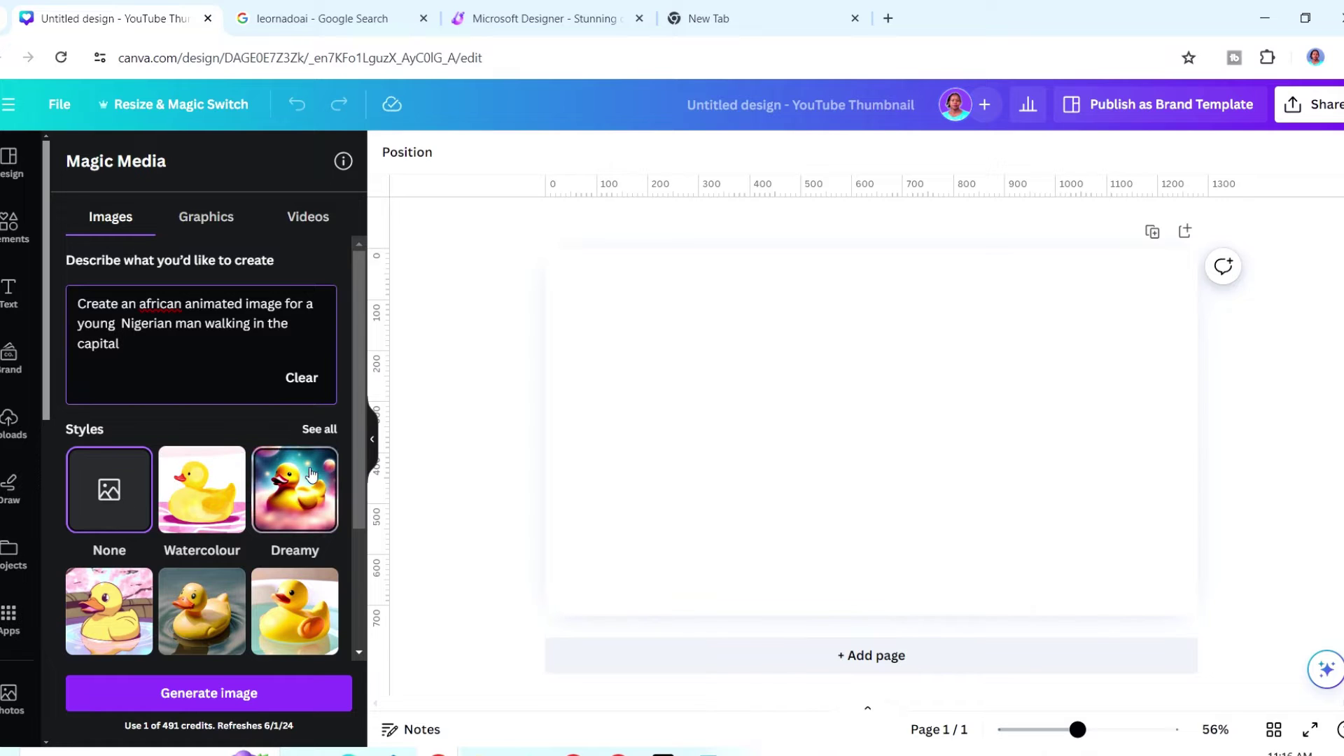
left_click(320, 430)
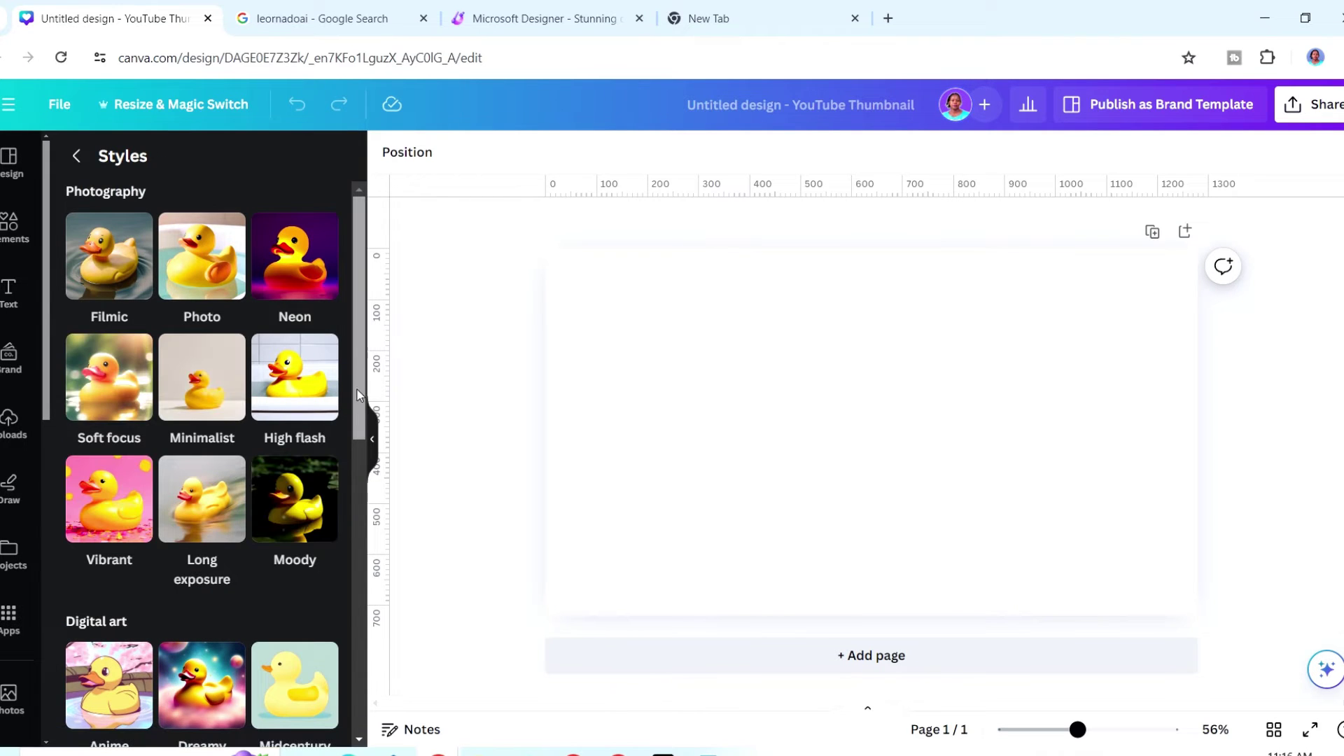
scroll(329, 448, "down", 5)
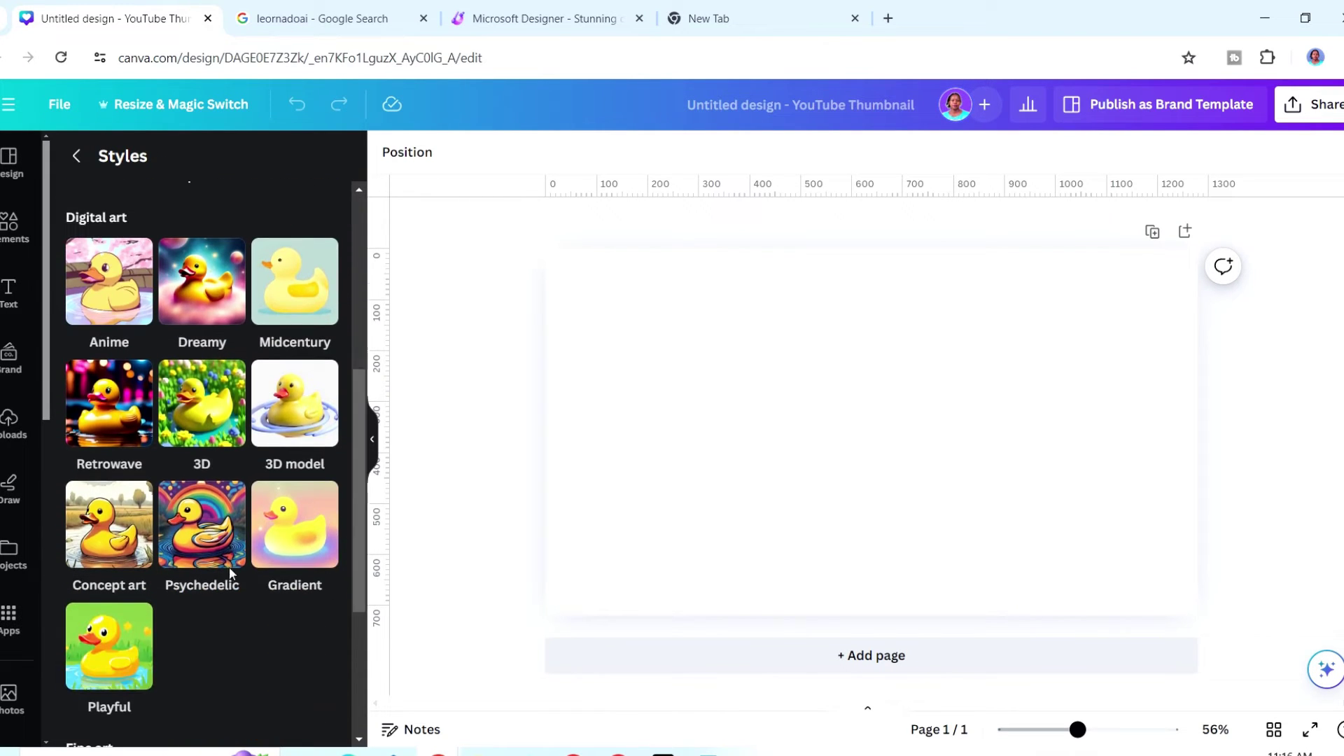
left_click(108, 525)
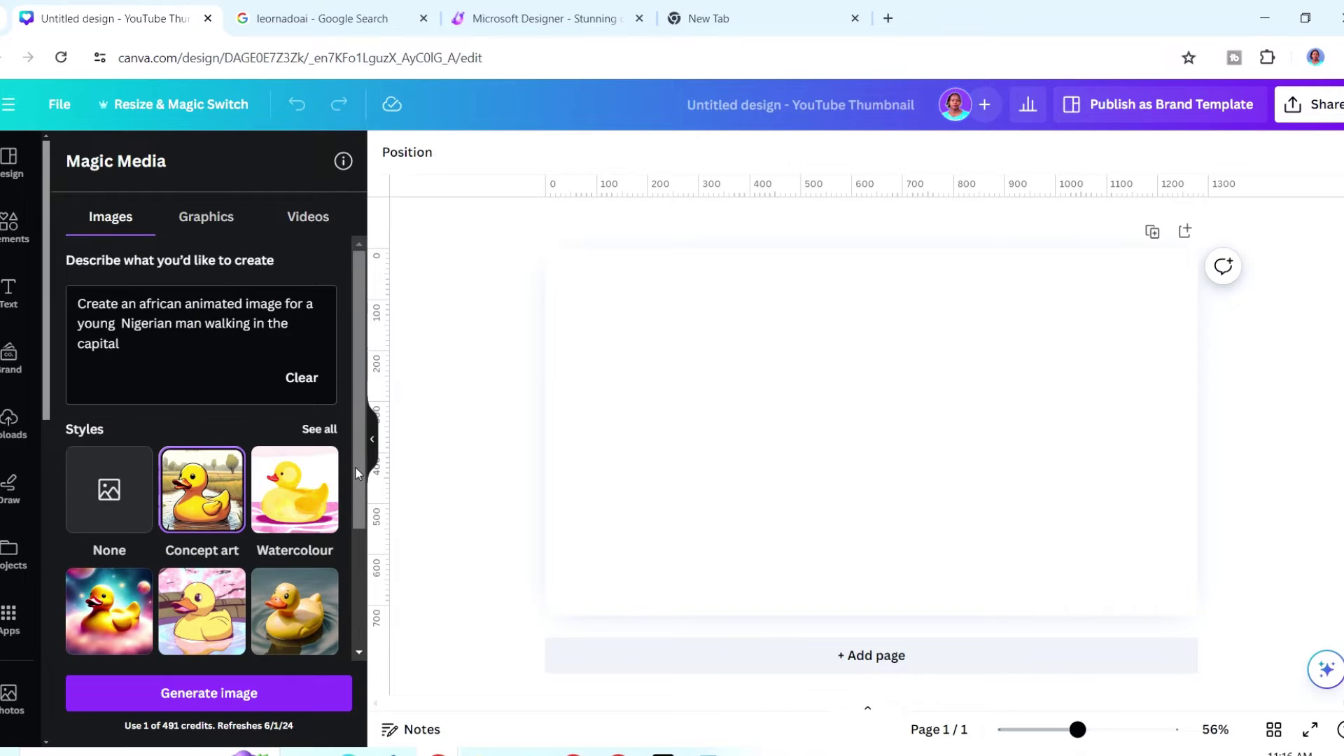
Set the aspect ratio to Landscape and generate the images.
scroll(355, 467, "down", 3)
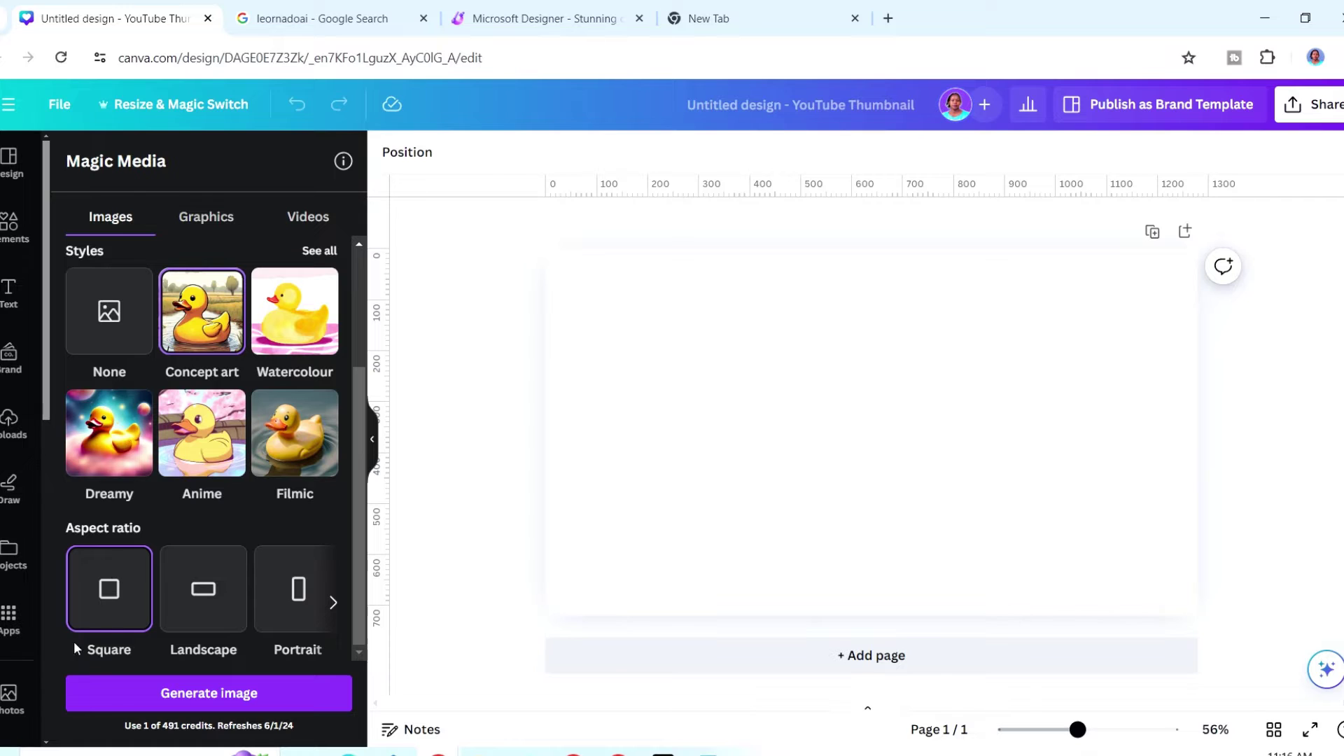
left_click(207, 597)
left_click(216, 697)
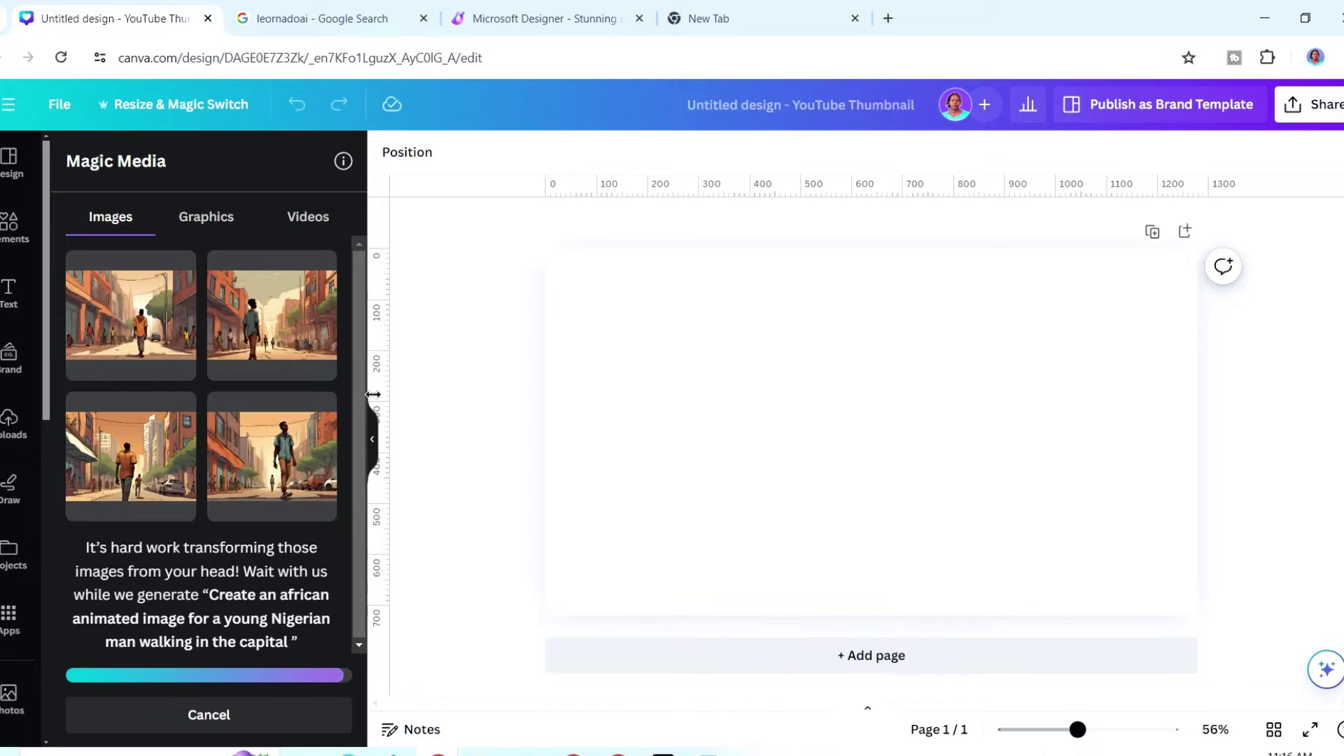
Add the first generated image to the thumbnail page and set it as the background.
left_click(160, 323)
right_click(891, 460)
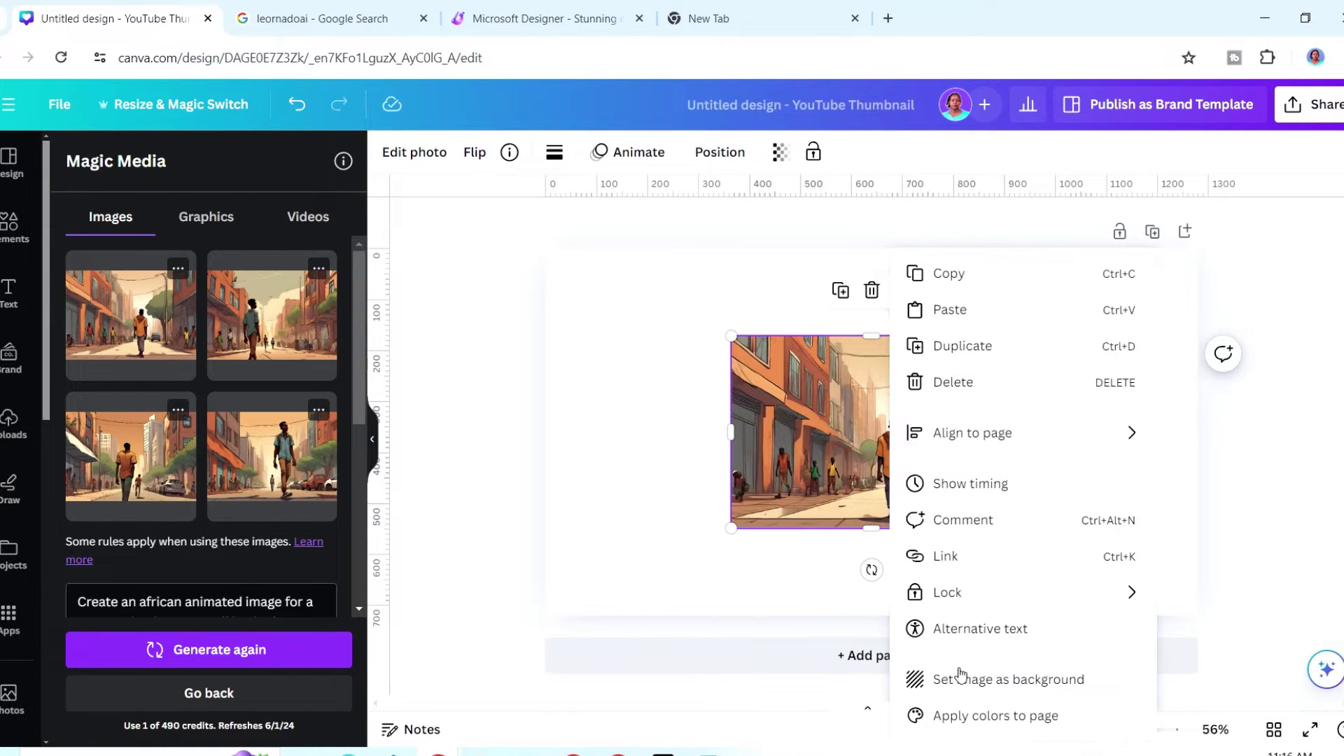
left_click(958, 693)
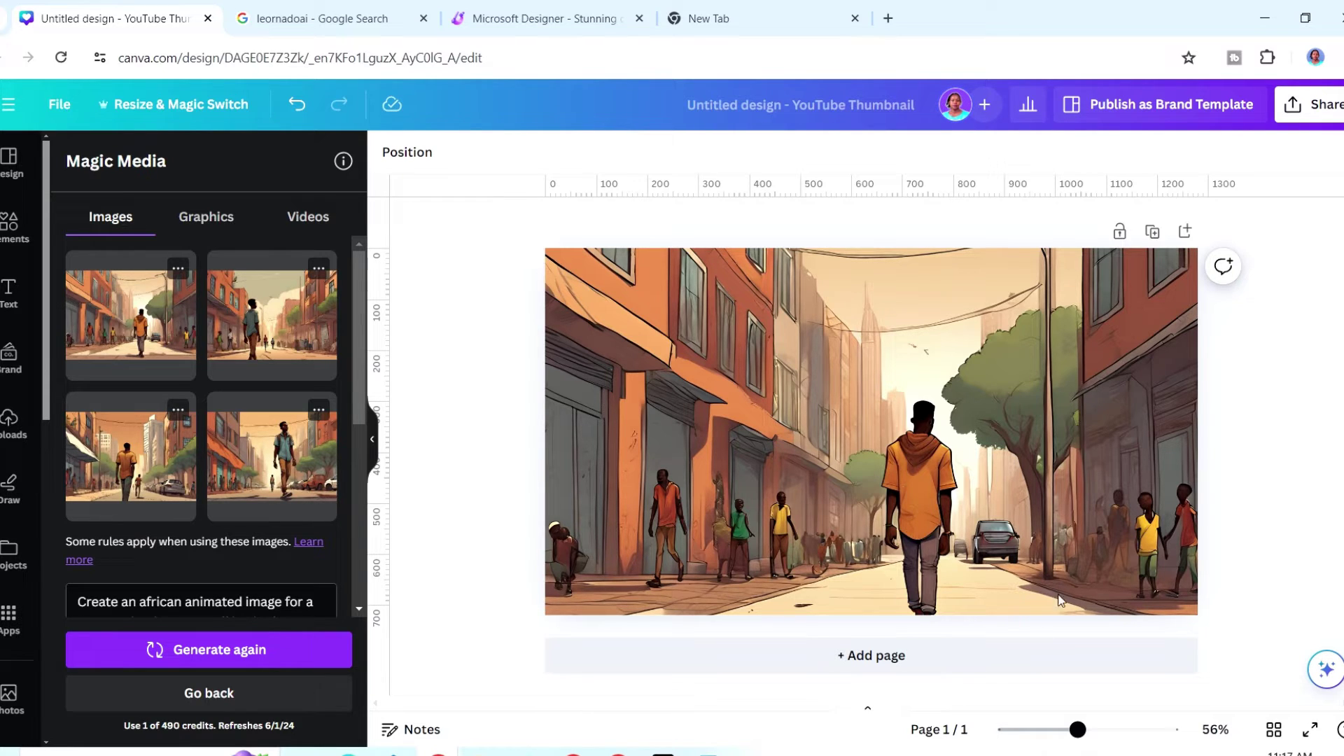
Copy the image prompt text in Magic Media.
key("ctrl+a")
right_click(275, 604)
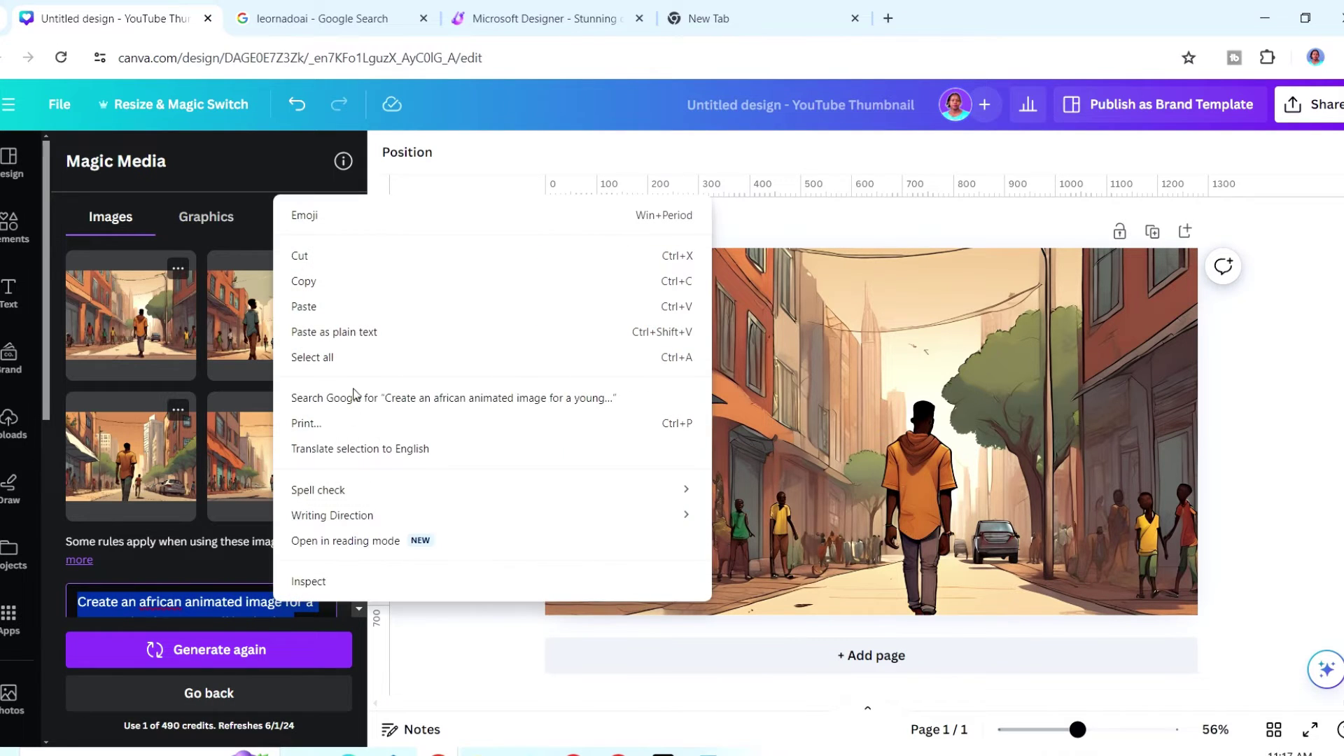
left_click(318, 283)
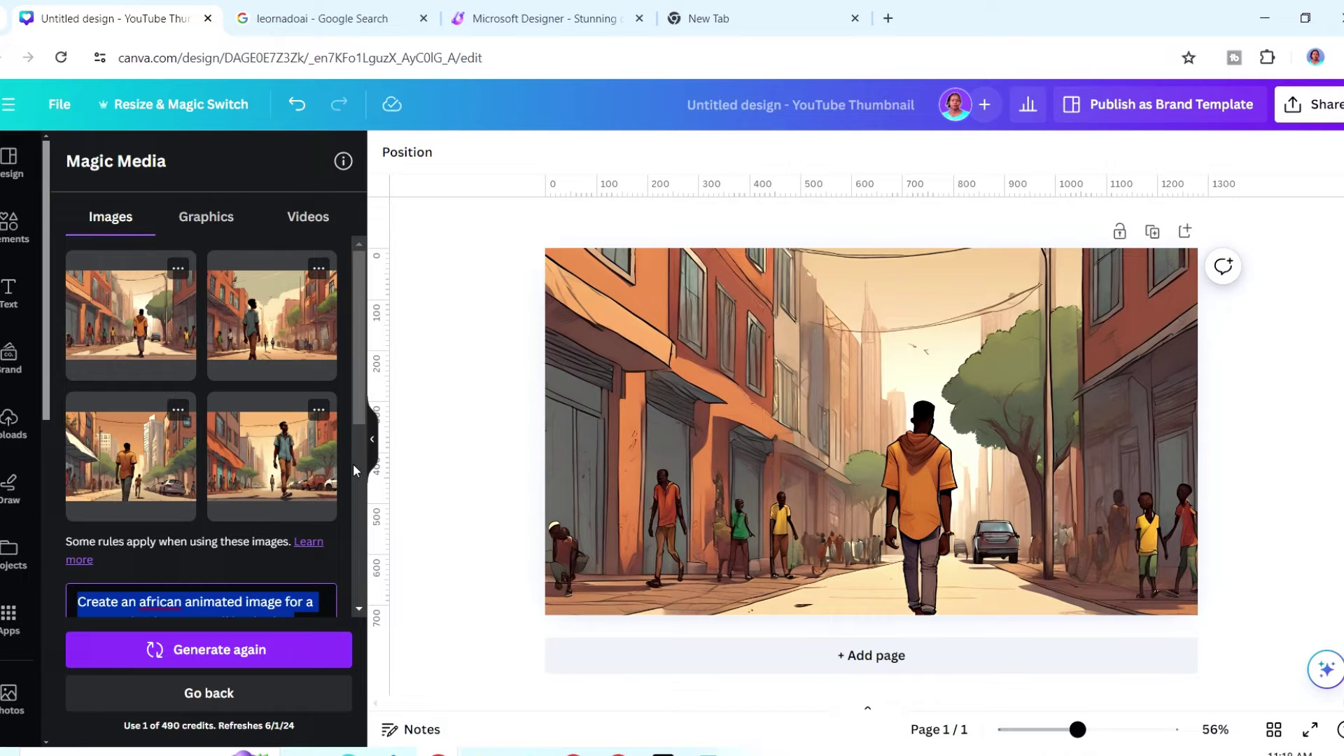
Open the usage rules for Magic Media images and read through Canva's AI Product Terms.
left_click(315, 545)
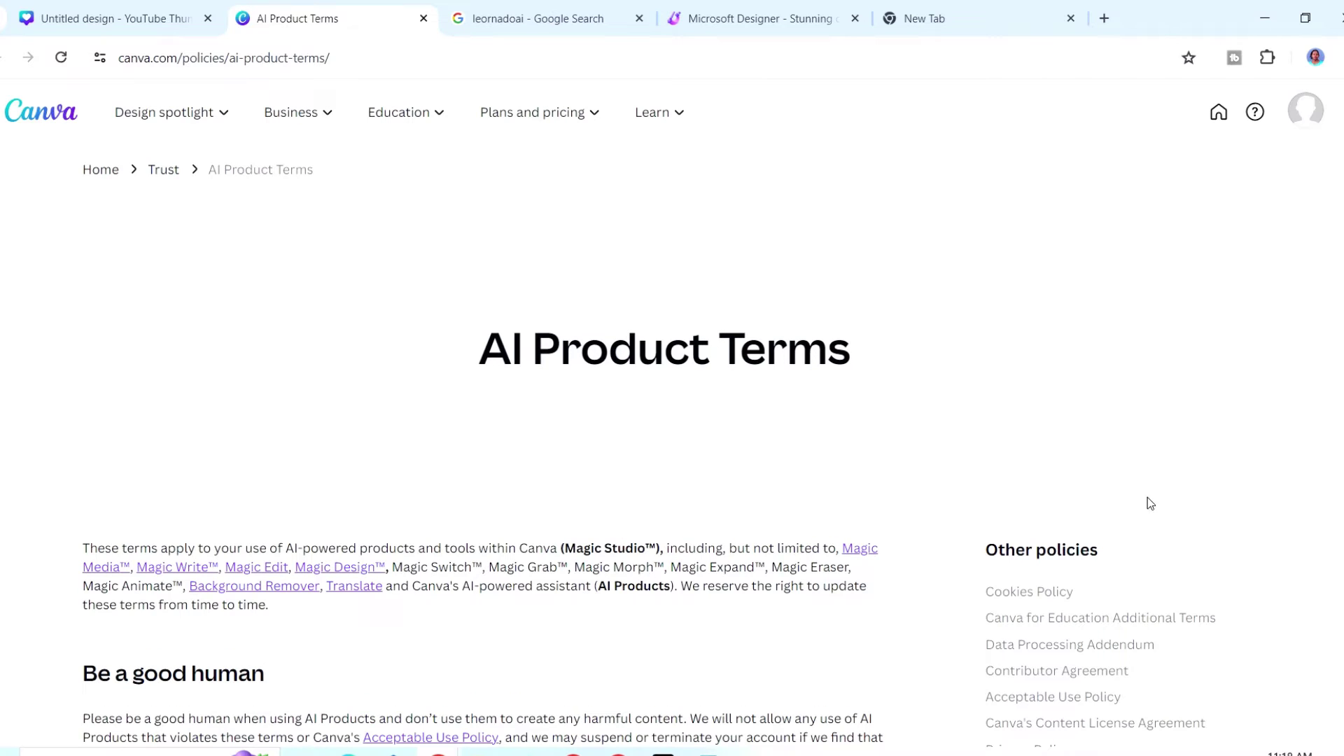
scroll(483, 421, "down", 7)
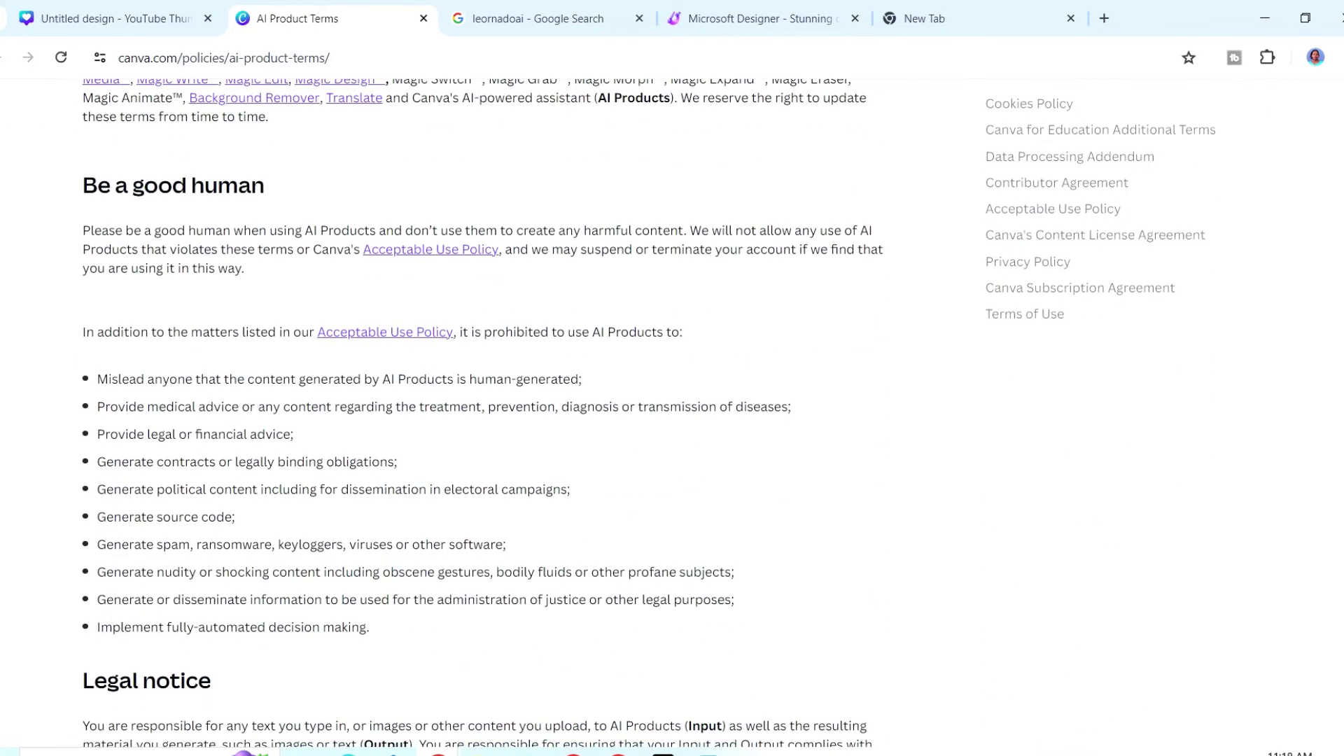
scroll(483, 420, "down", 1)
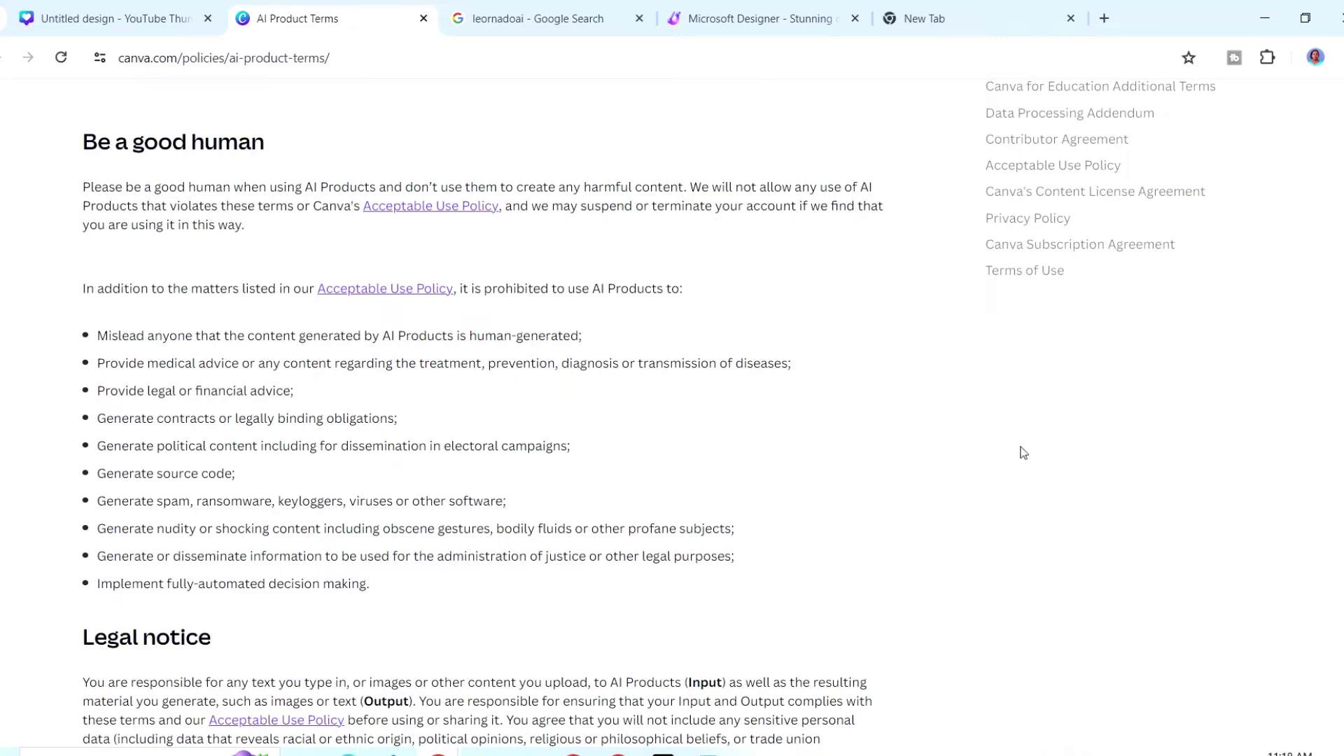
scroll(480, 411, "down", 6)
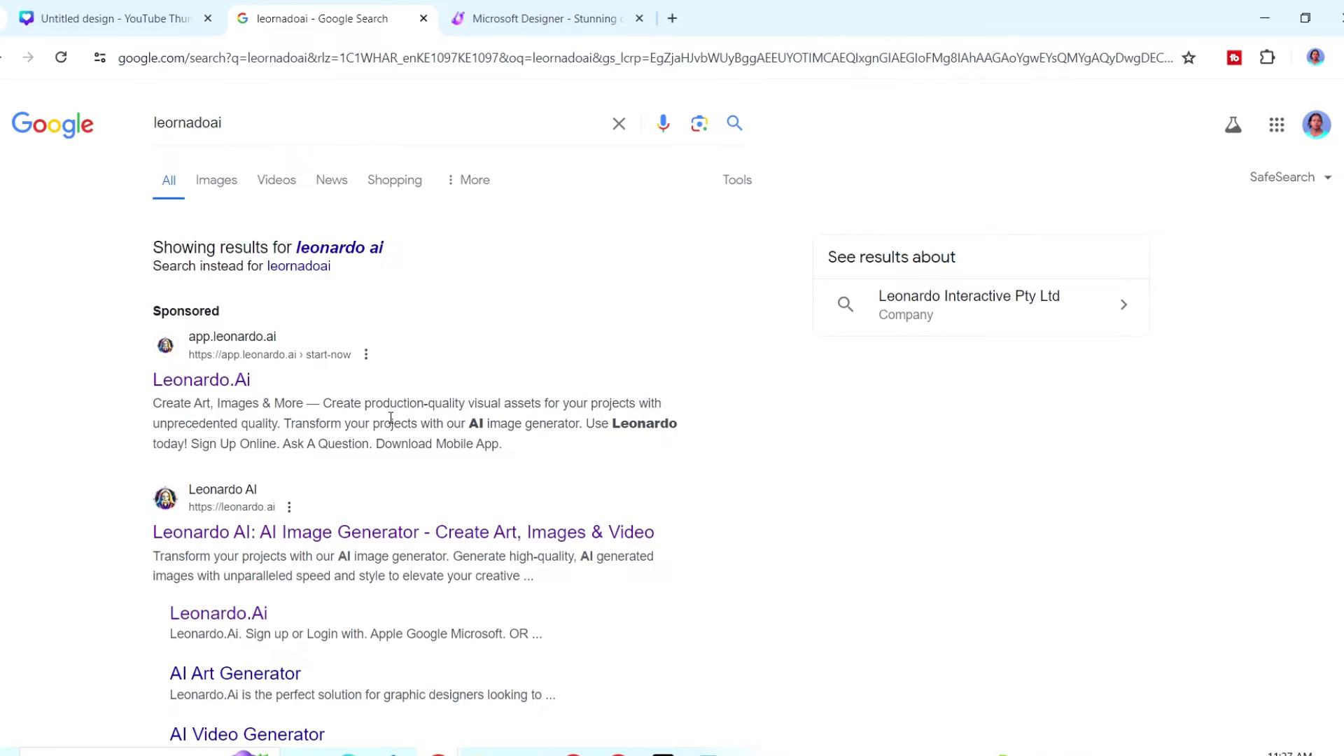
Open the Leonardo AI website from the Google results and launch its app.
left_click(211, 541)
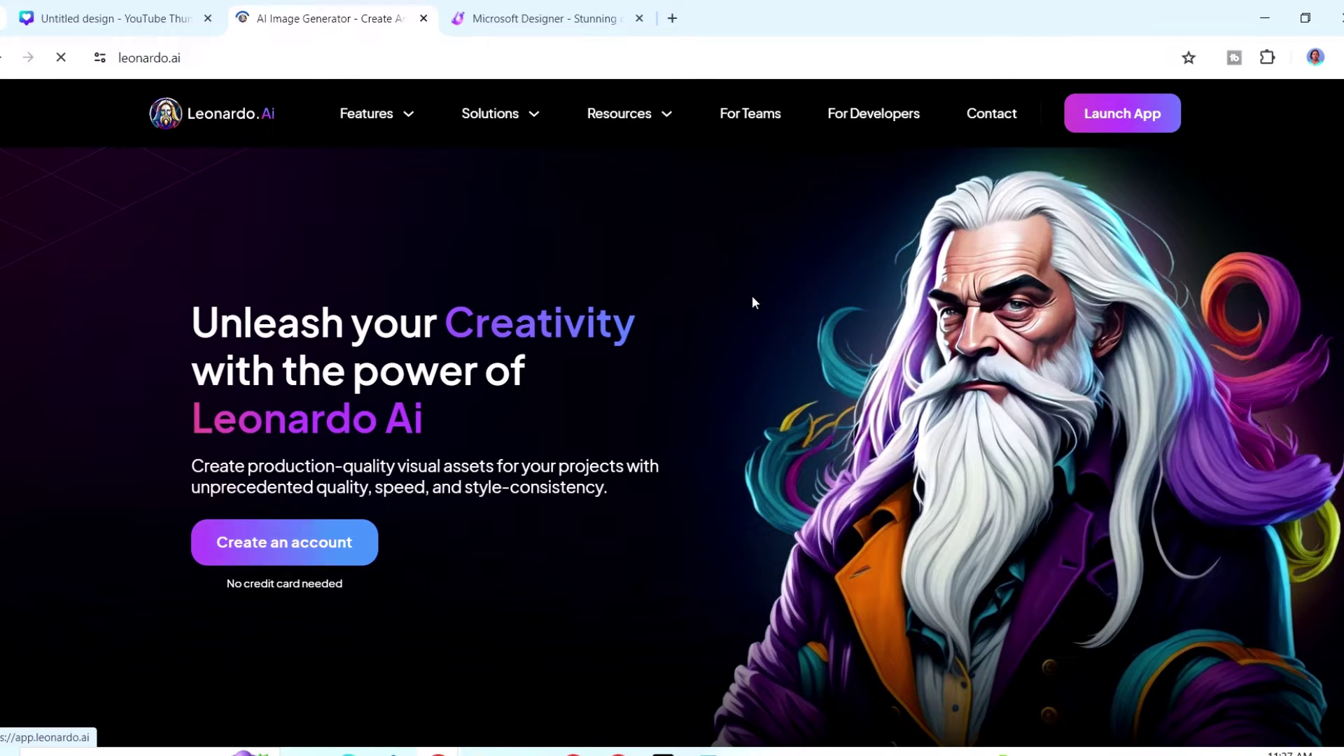
left_click(1119, 114)
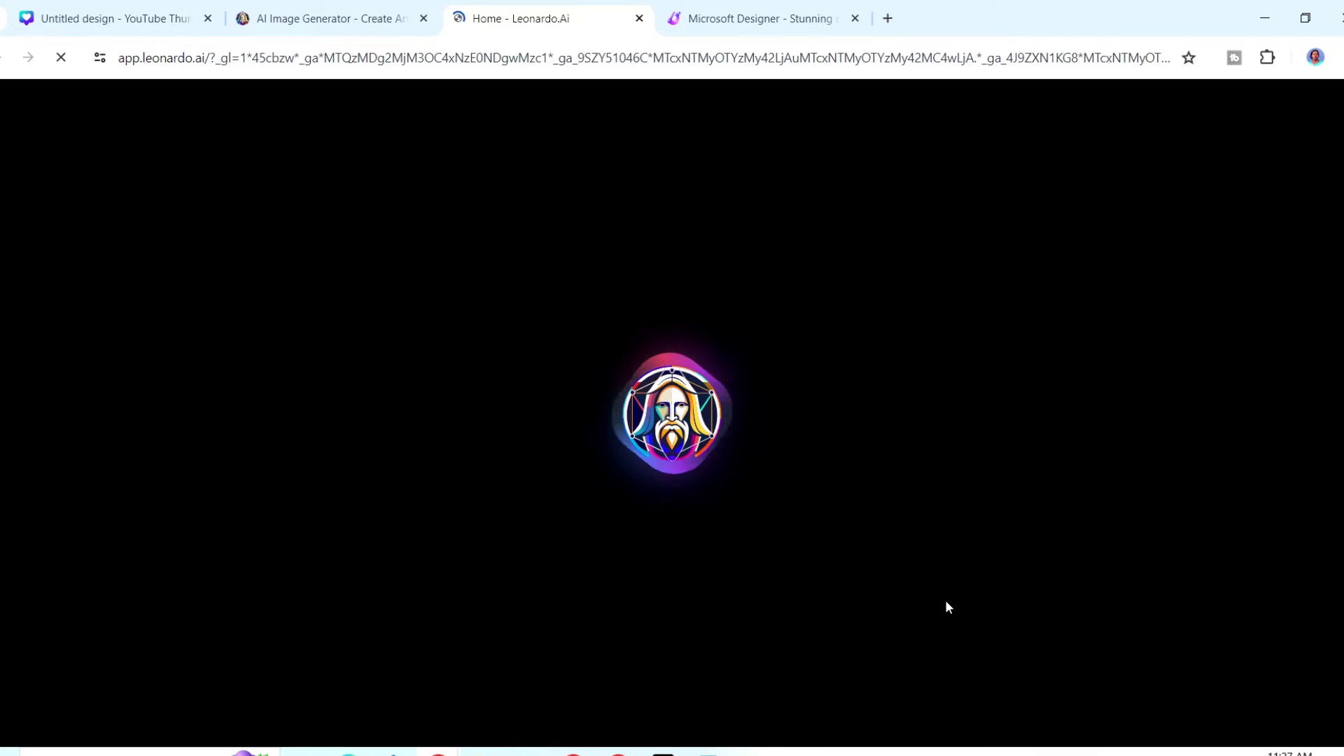
Copy the full image prompt from Magic Media in the Canva design and return to Leonardo.Ai.
left_click(82, 28)
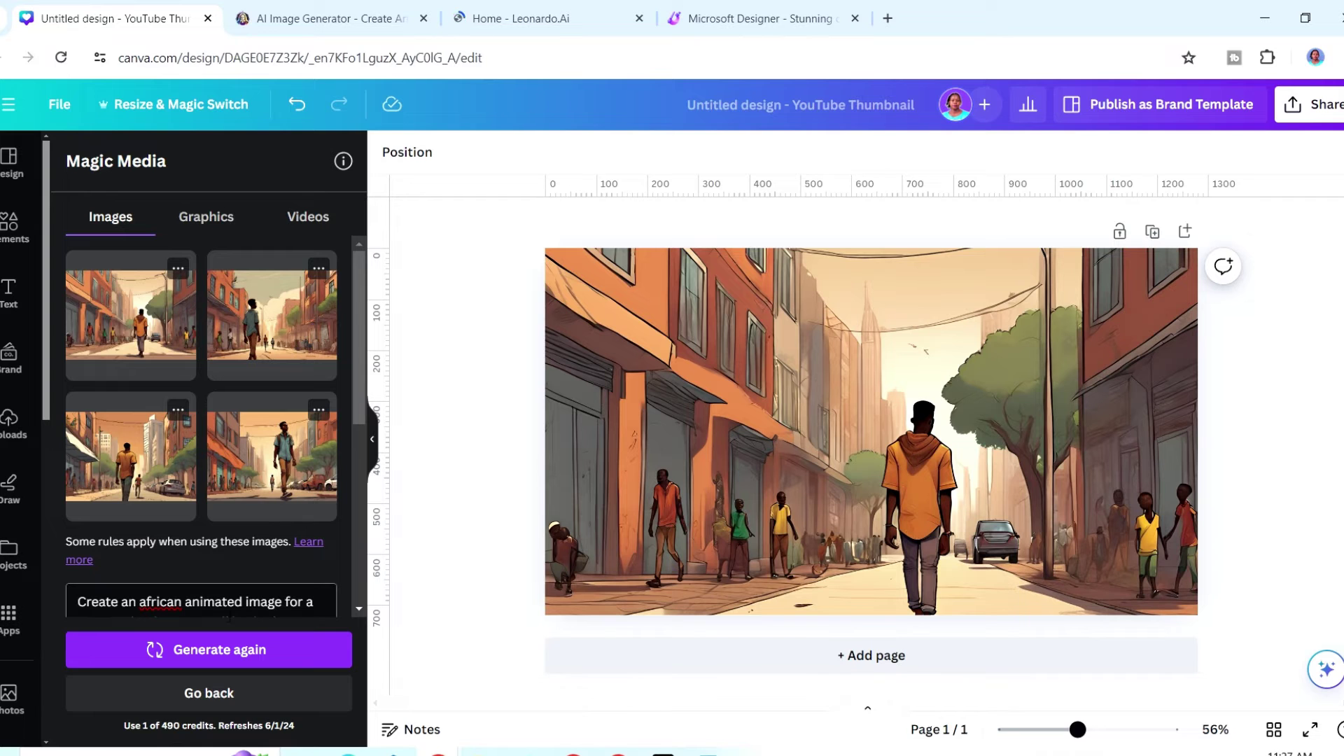
triple_click(228, 617)
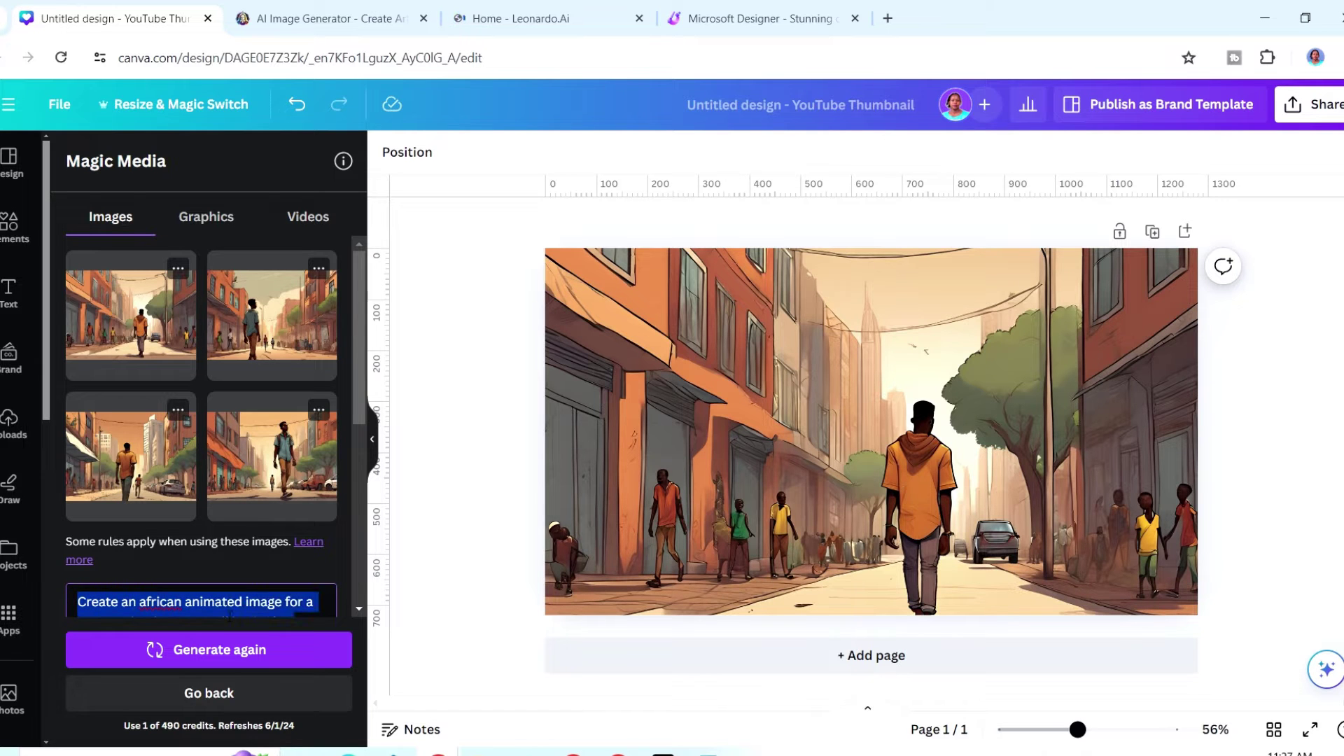
right_click(229, 619)
left_click(301, 296)
key("ctrl+3")
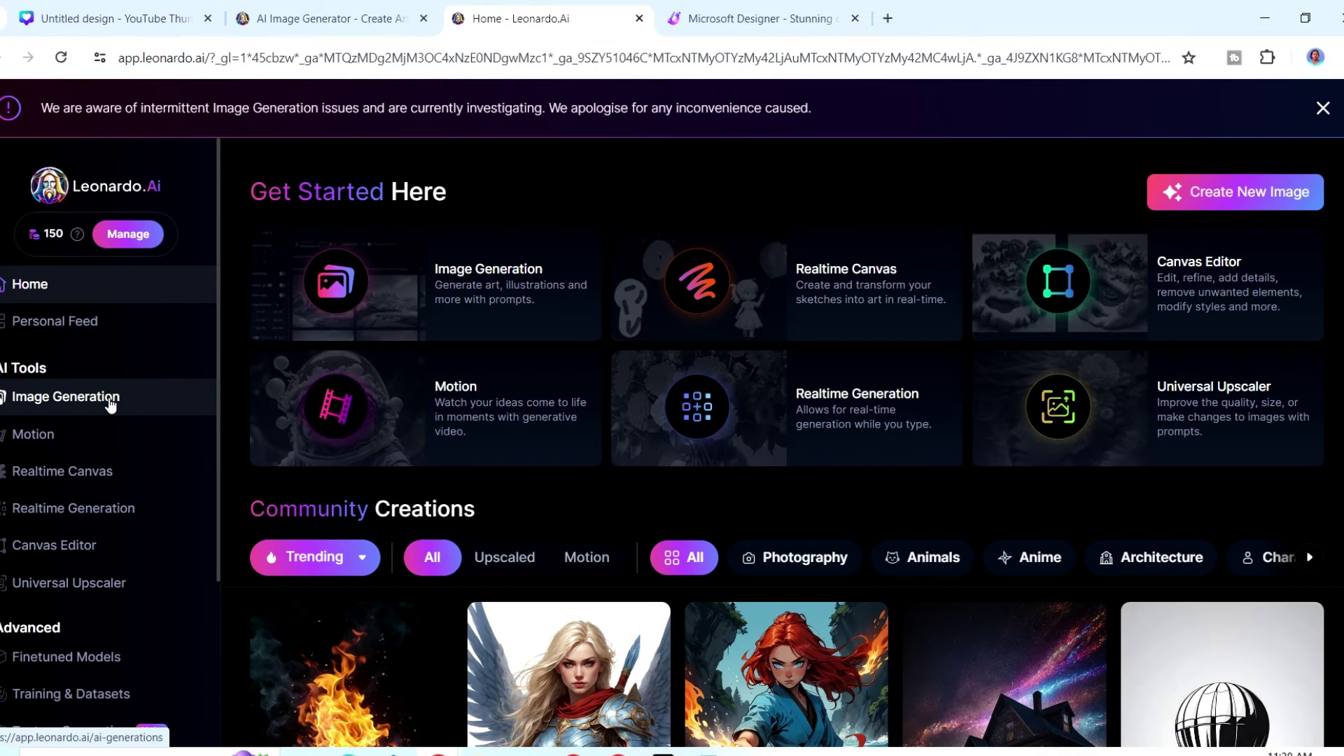
In Leonardo's Image Generation, replace the prompt with "Create an african animated image for a young Nigerian man walking in the capital" and generate.
left_click(112, 399)
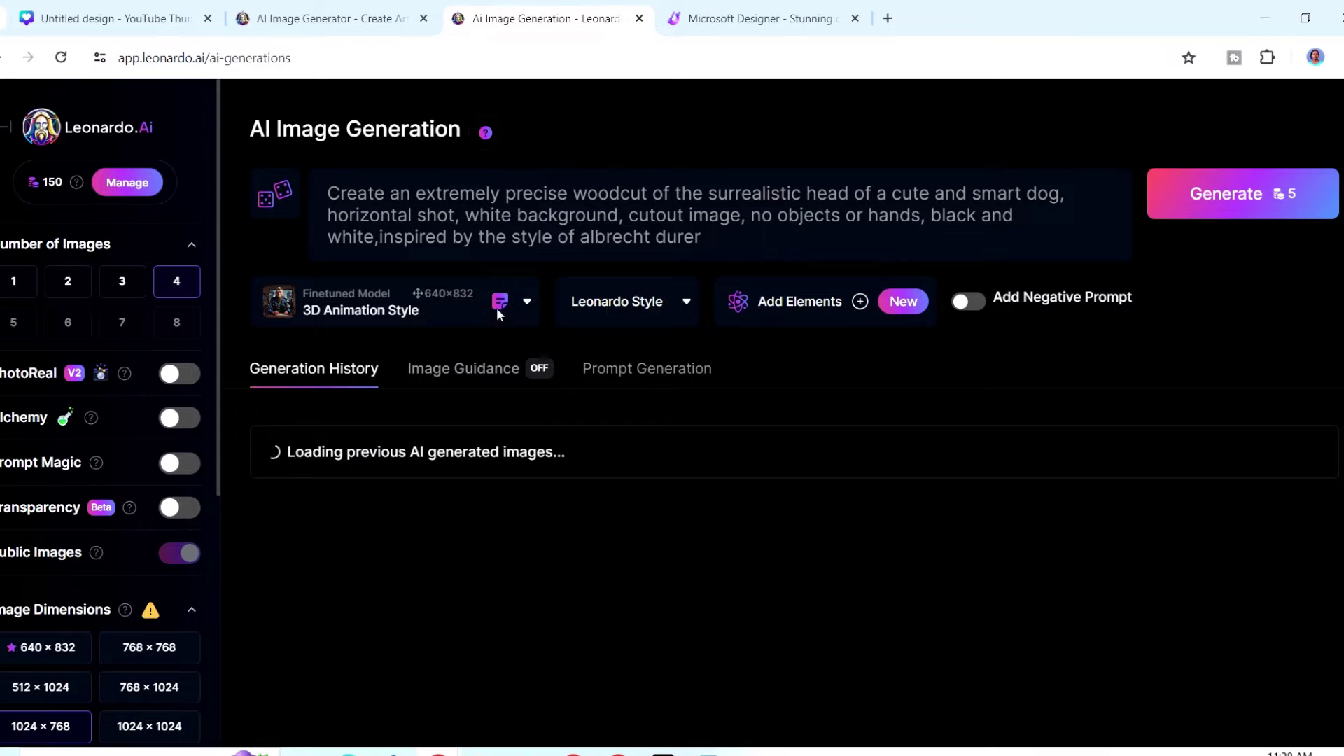
left_click_drag(705, 237, 328, 193)
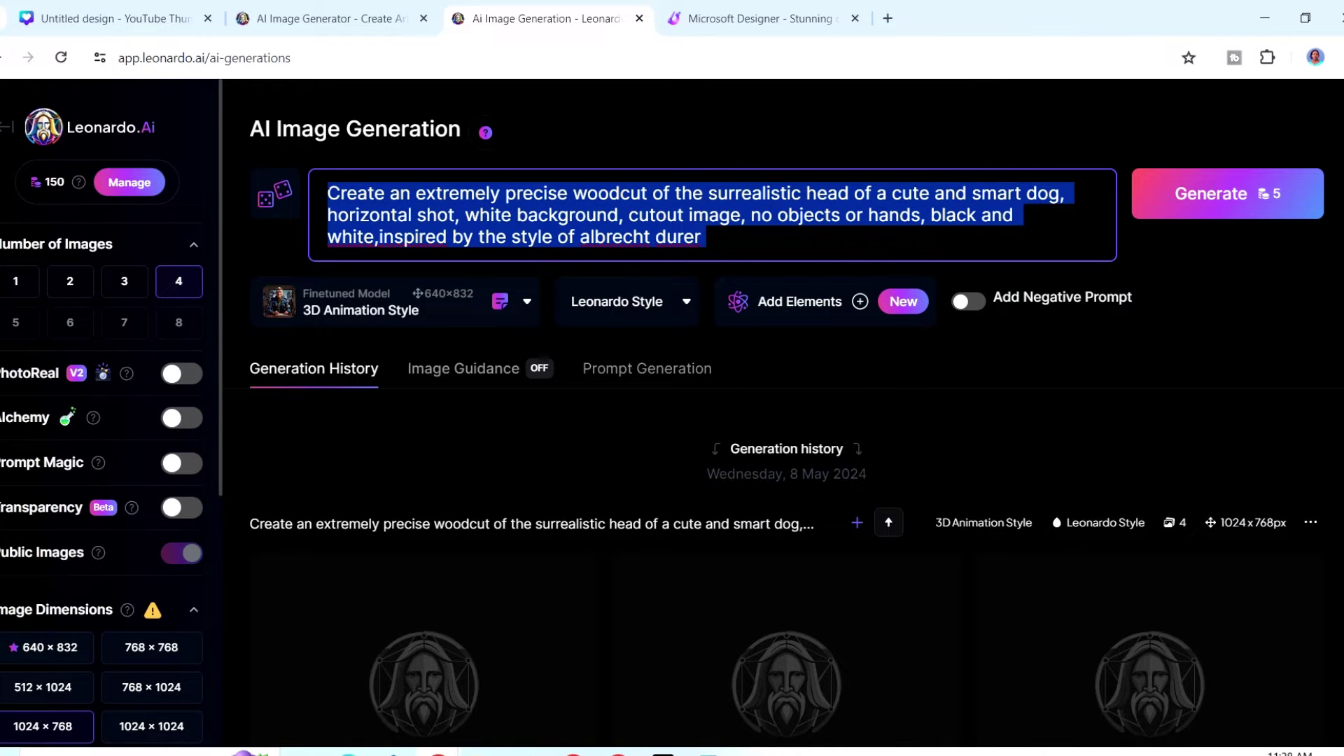
key("BackSpace")
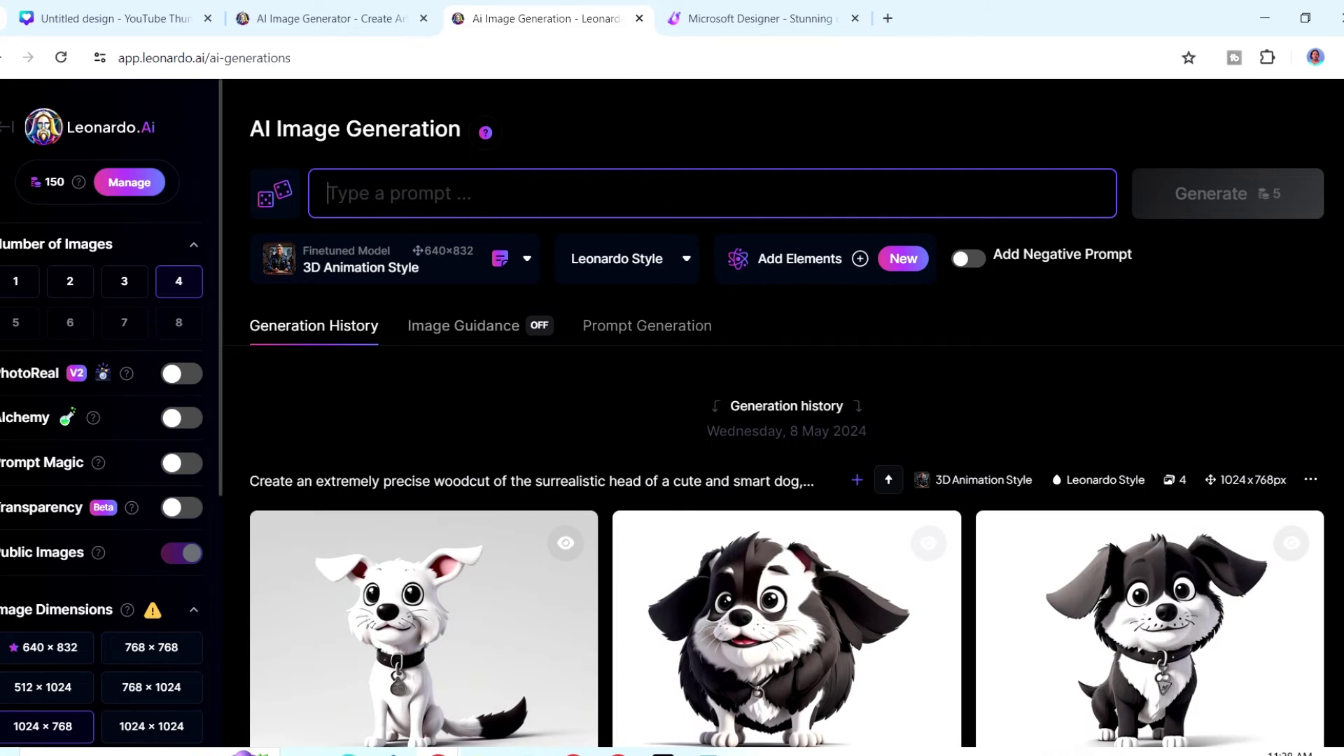
key("ctrl+v")
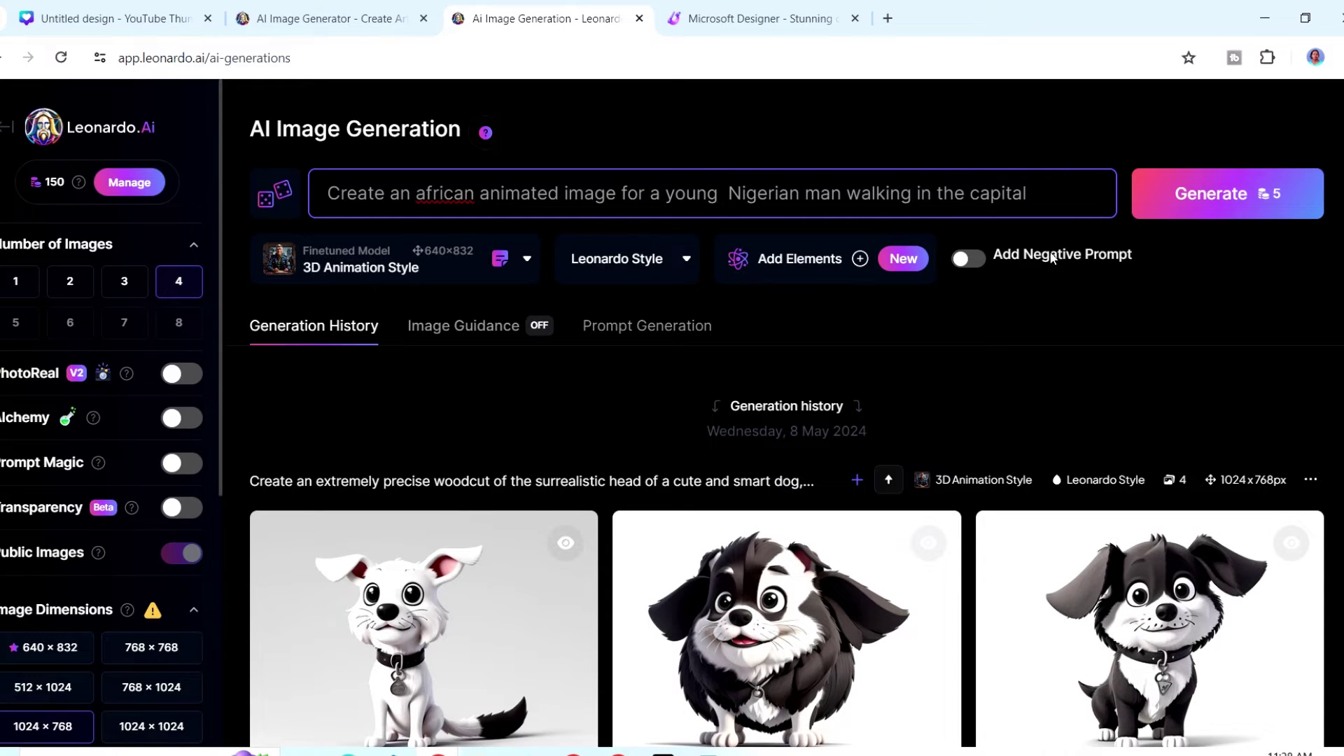
left_click(1171, 195)
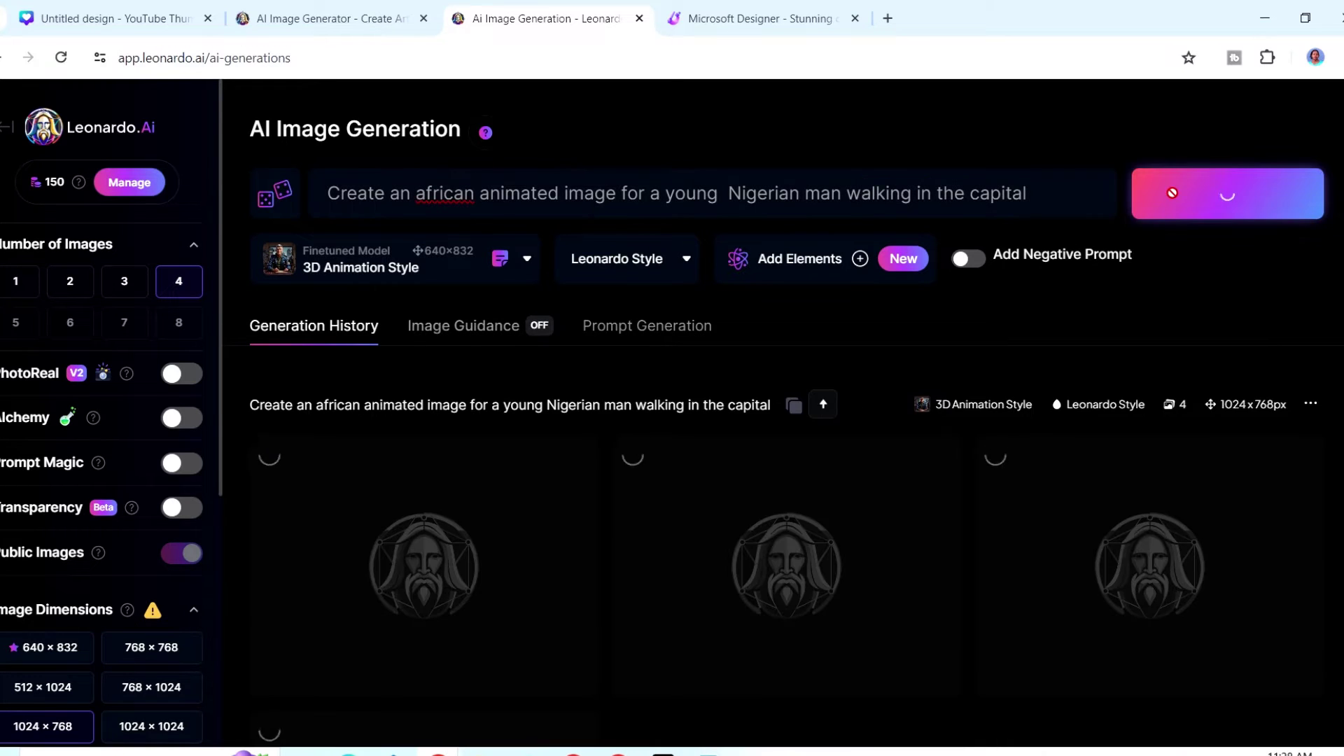
Look over the generated Leonardo images of the walking man and enlarge the first one.
mouse_move(63, 194)
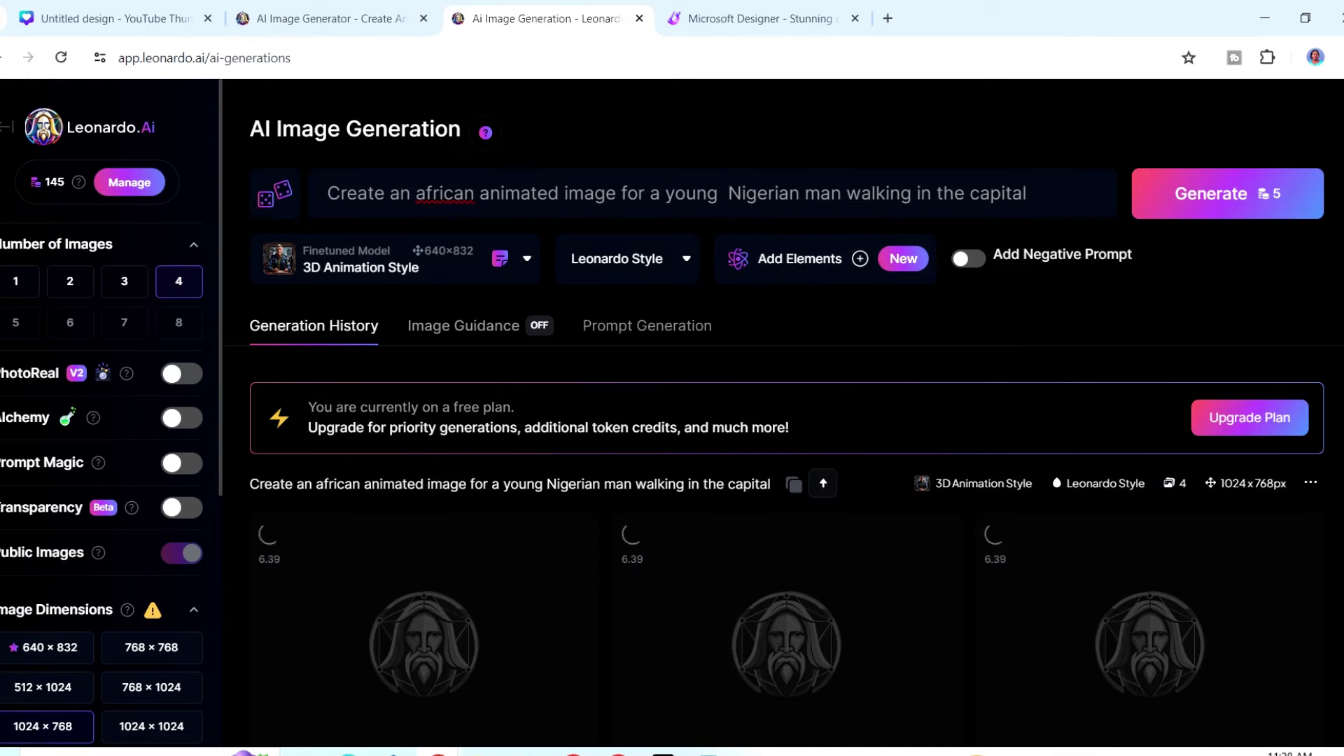
scroll(787, 420, "down", 3)
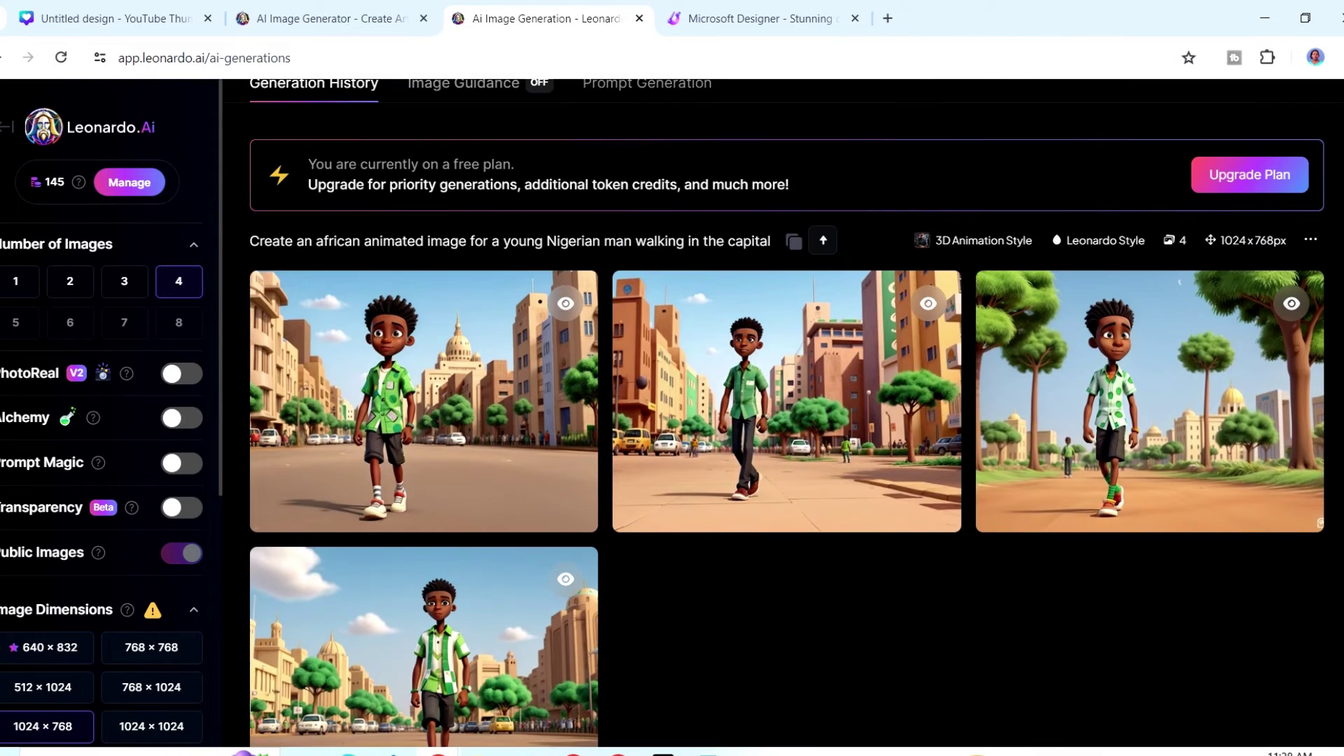
scroll(787, 420, "up", 3)
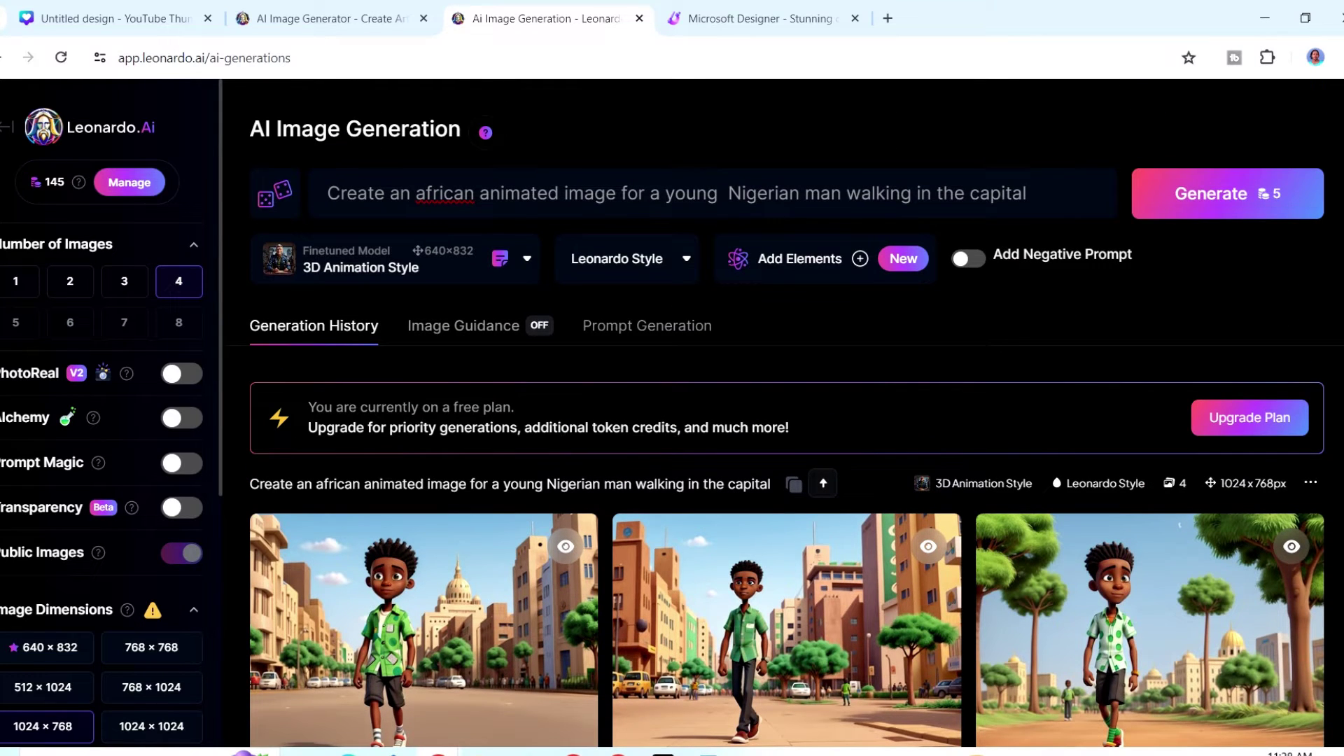
scroll(787, 420, "down", 3)
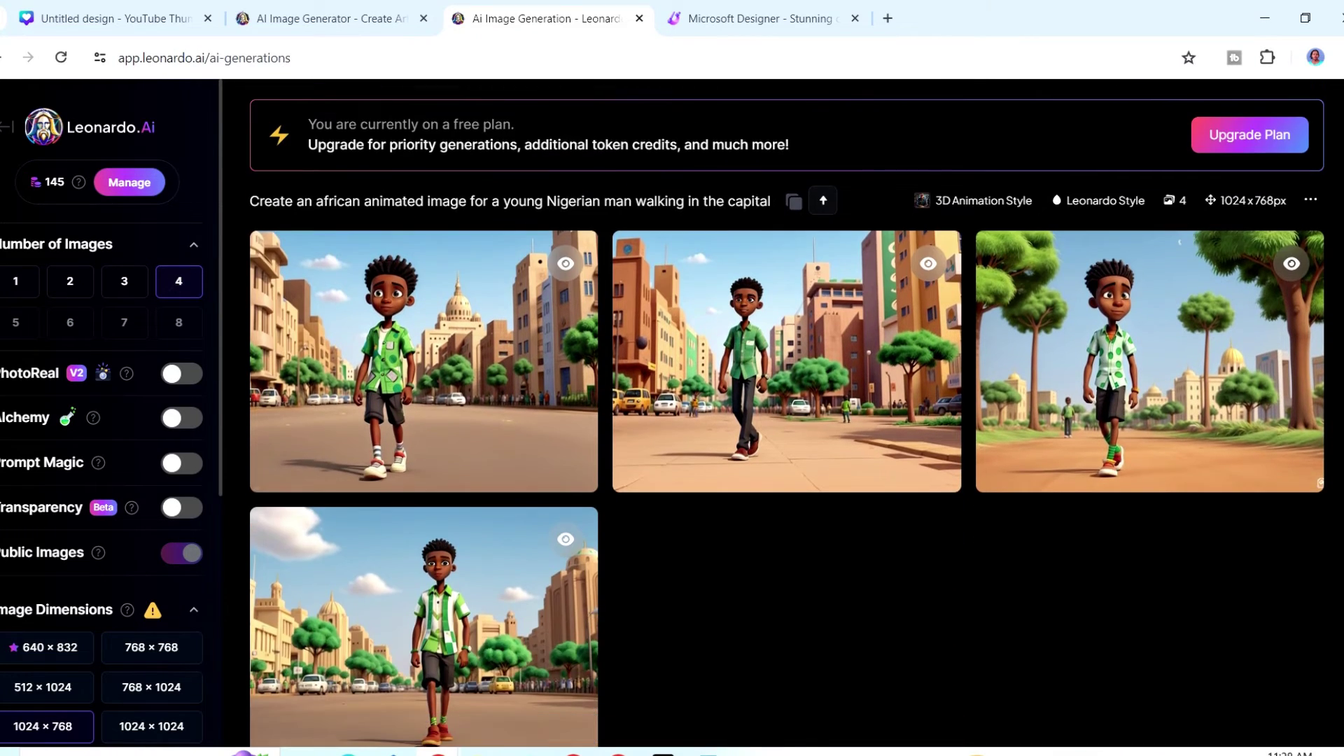
mouse_move(514, 430)
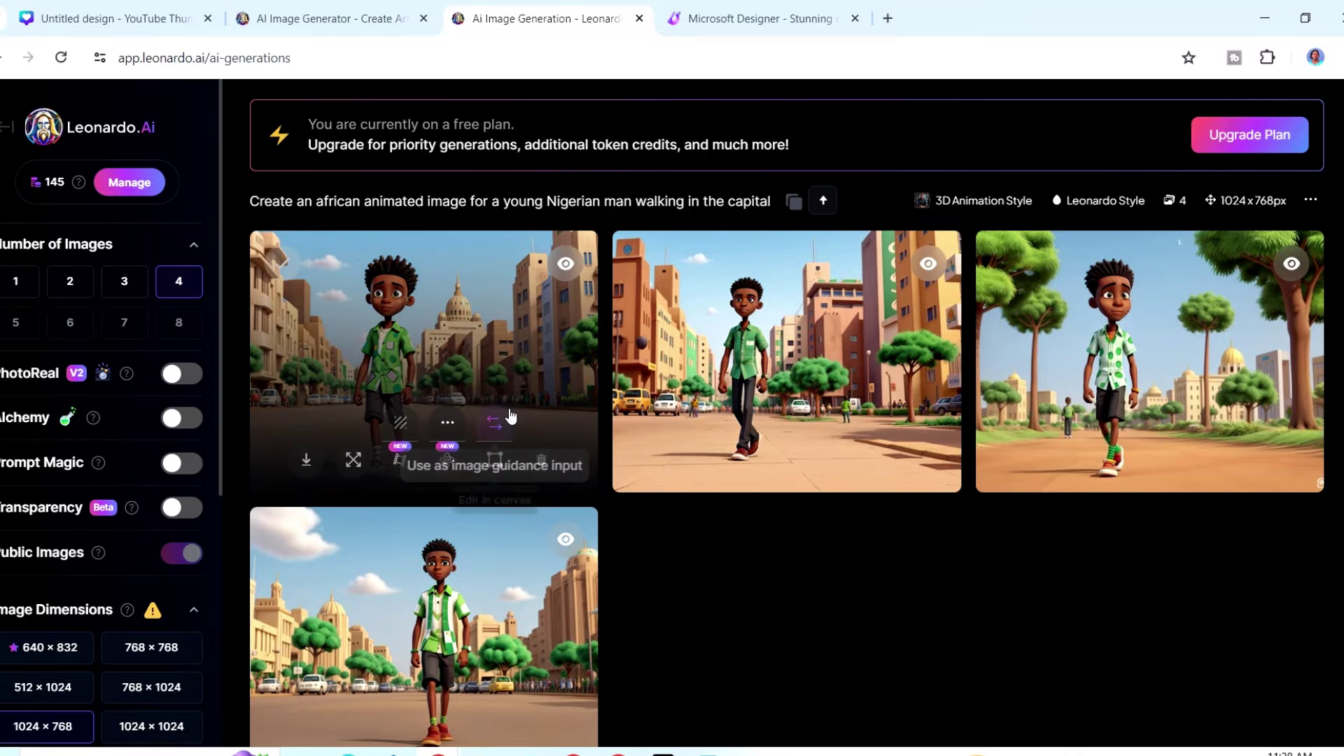
left_click(493, 358)
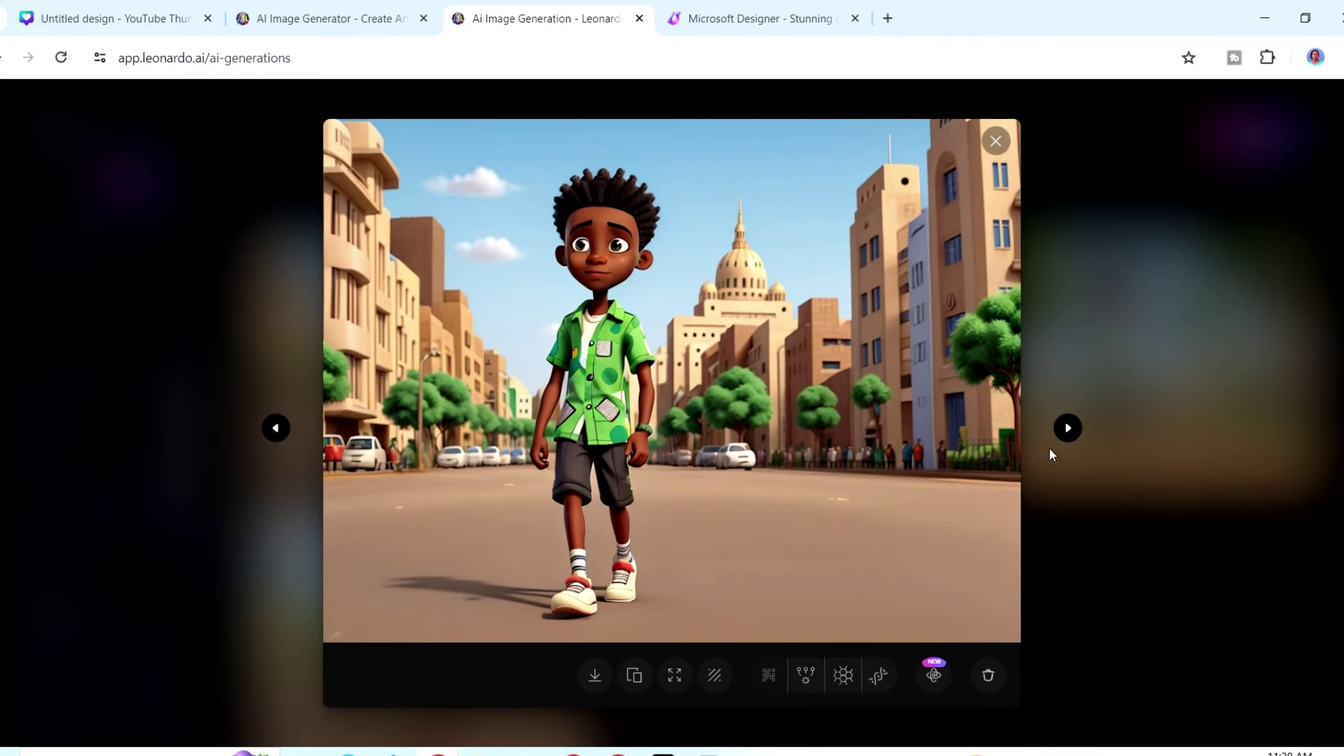
Switch to Microsoft Designer and open its Image Creator.
left_click(761, 28)
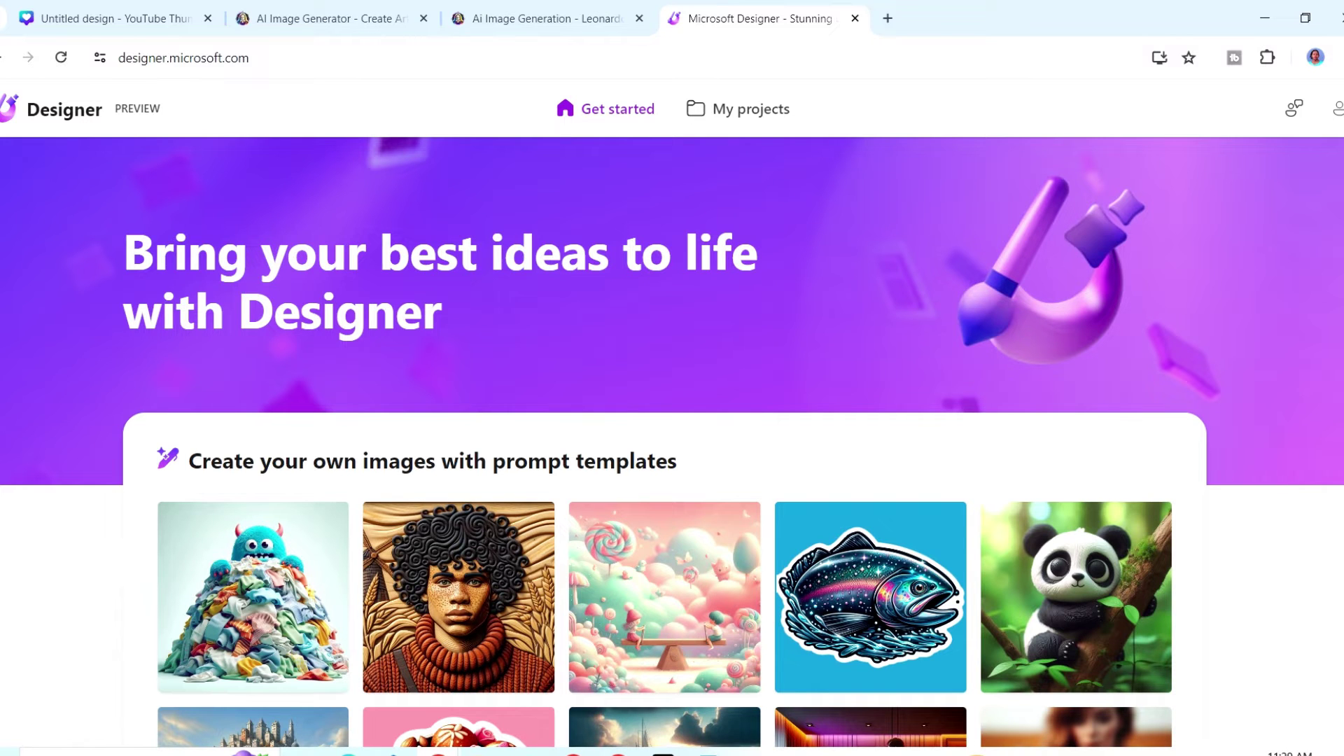
scroll(779, 151, "down", 10)
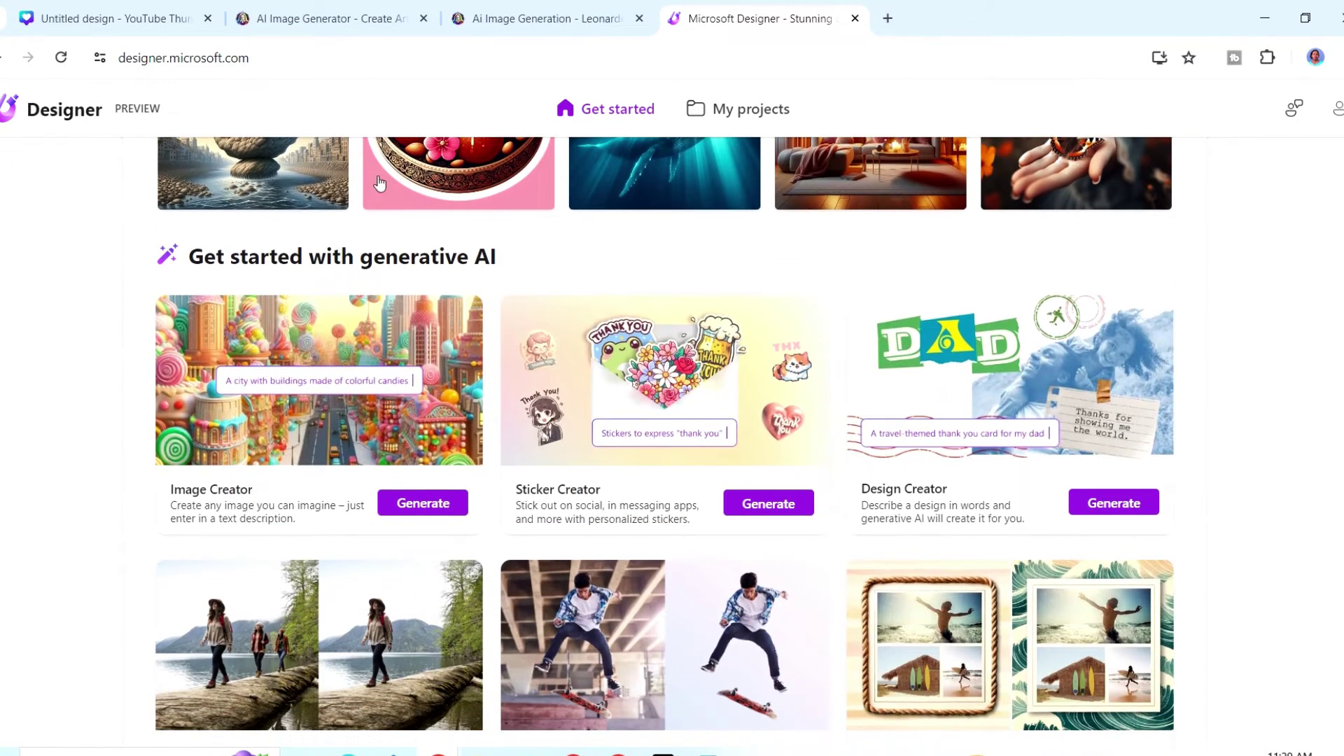
left_click(422, 505)
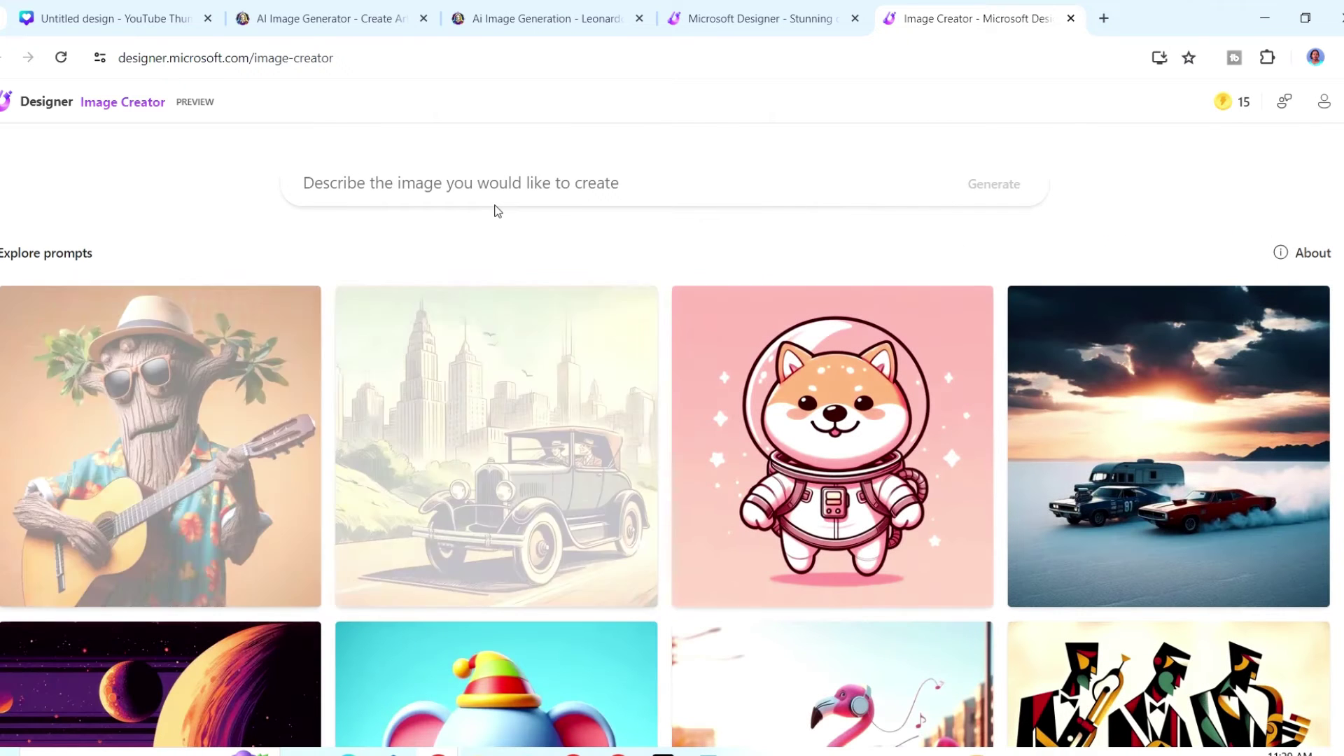
Generate images from the prompt "Create an african animated image for a young Nigerian man walking in the capital" and preview the second one.
left_click(496, 210)
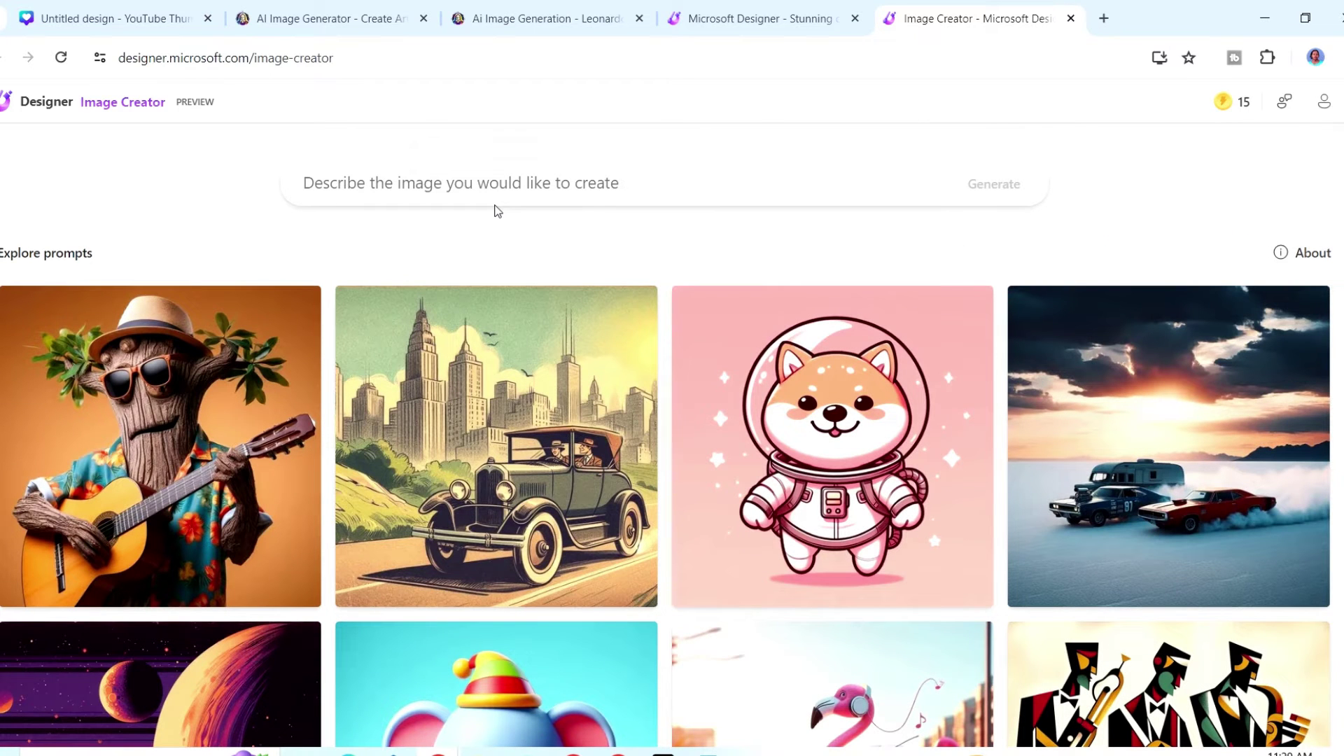
right_click(480, 182)
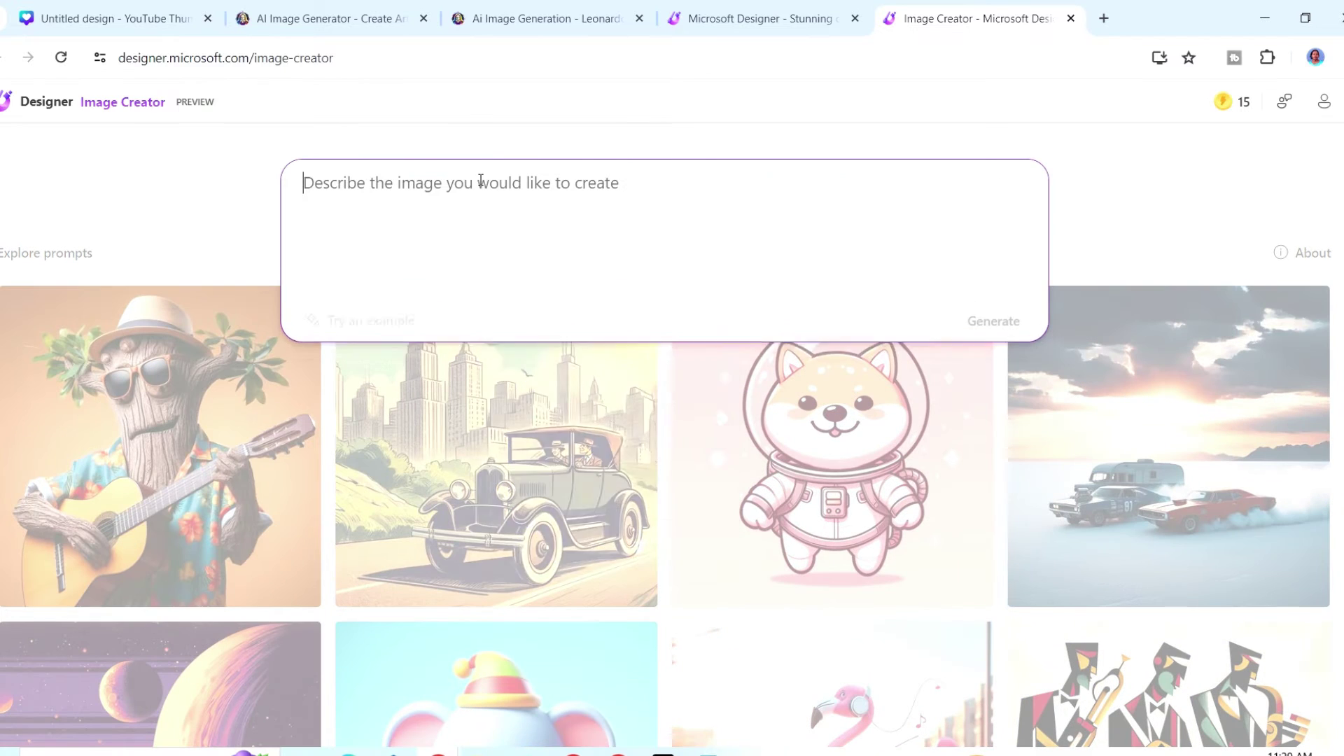
left_click(520, 355)
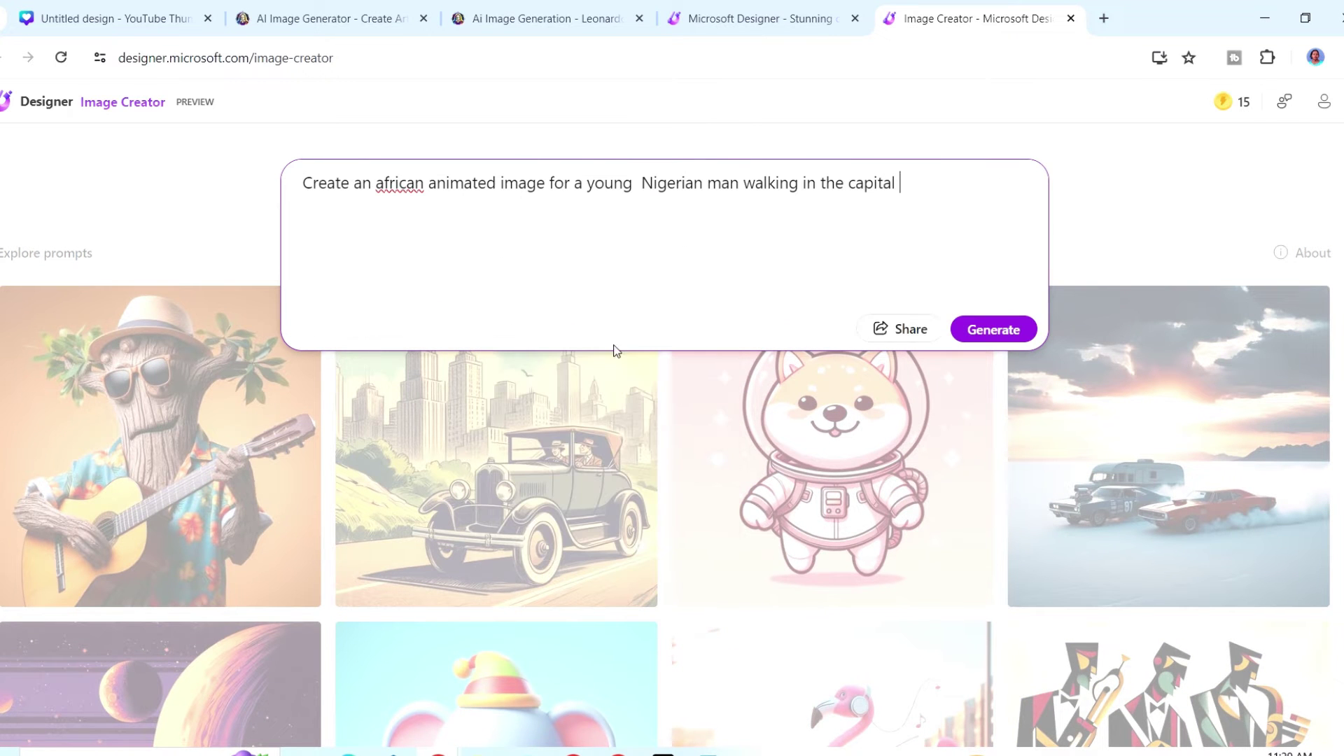
left_click(993, 340)
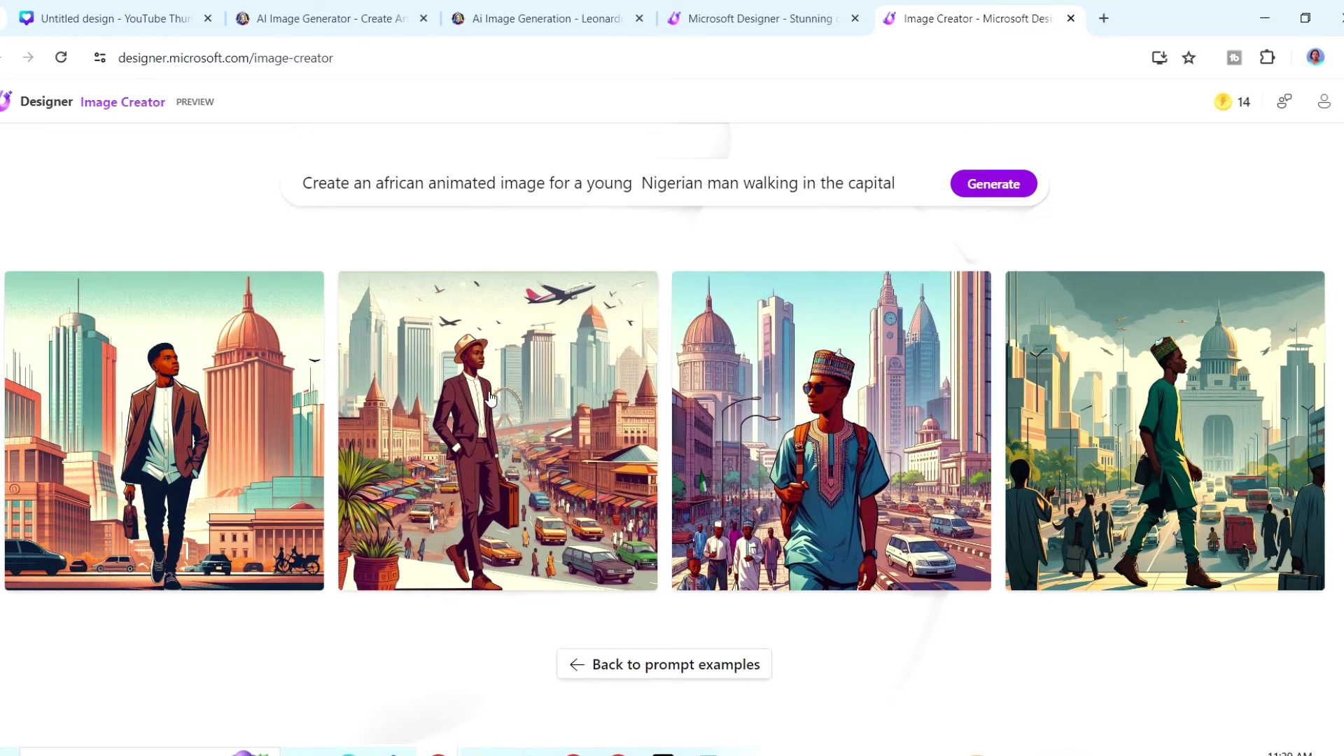
left_click(489, 396)
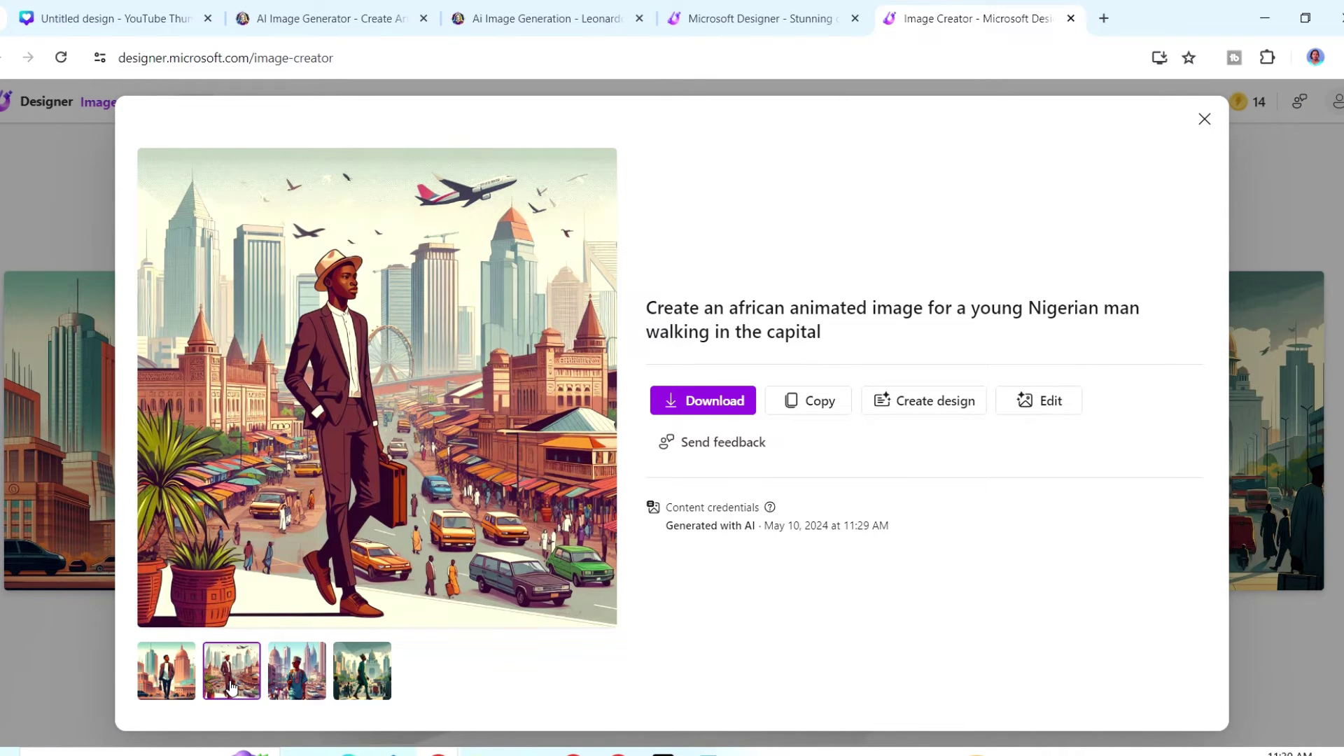
key("Escape")
Return to the Microsoft Designer start page and open its Terms of use.
key("ctrl+shift+Tab")
scroll(665, 441, "down", 10)
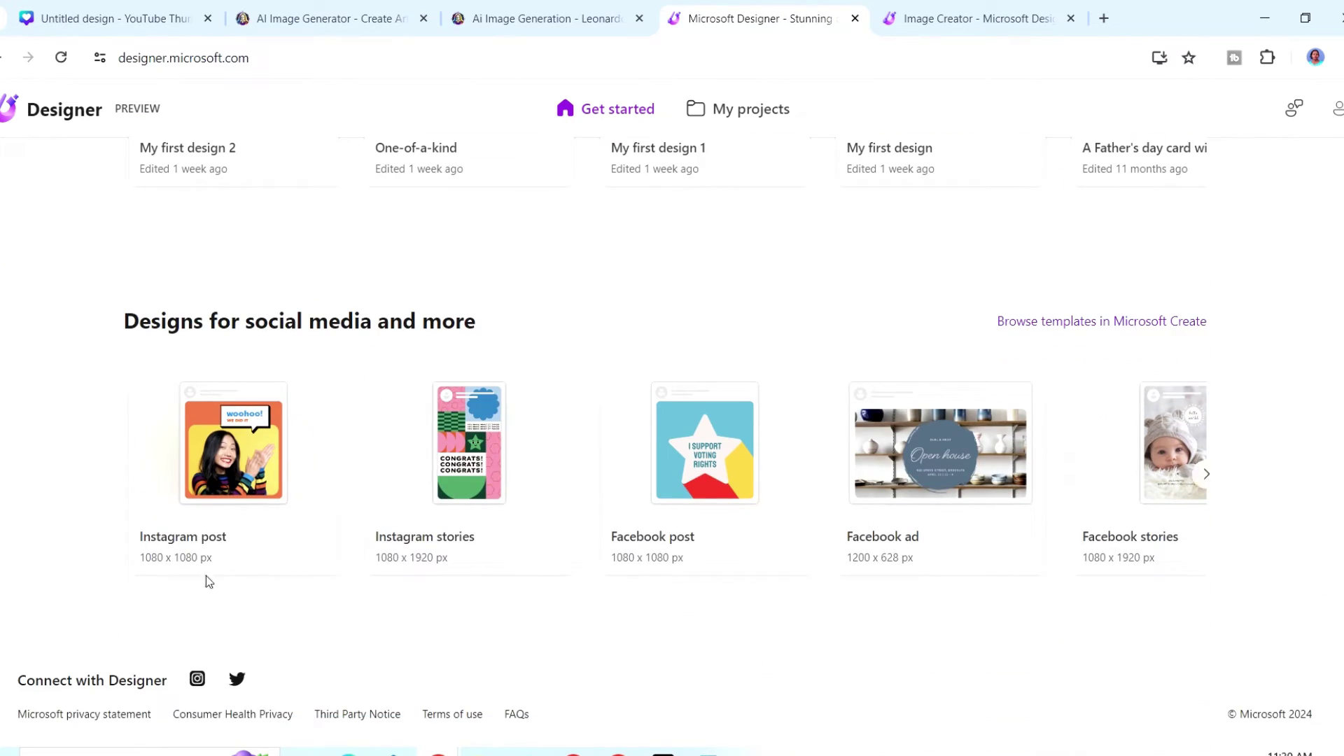
left_click(452, 714)
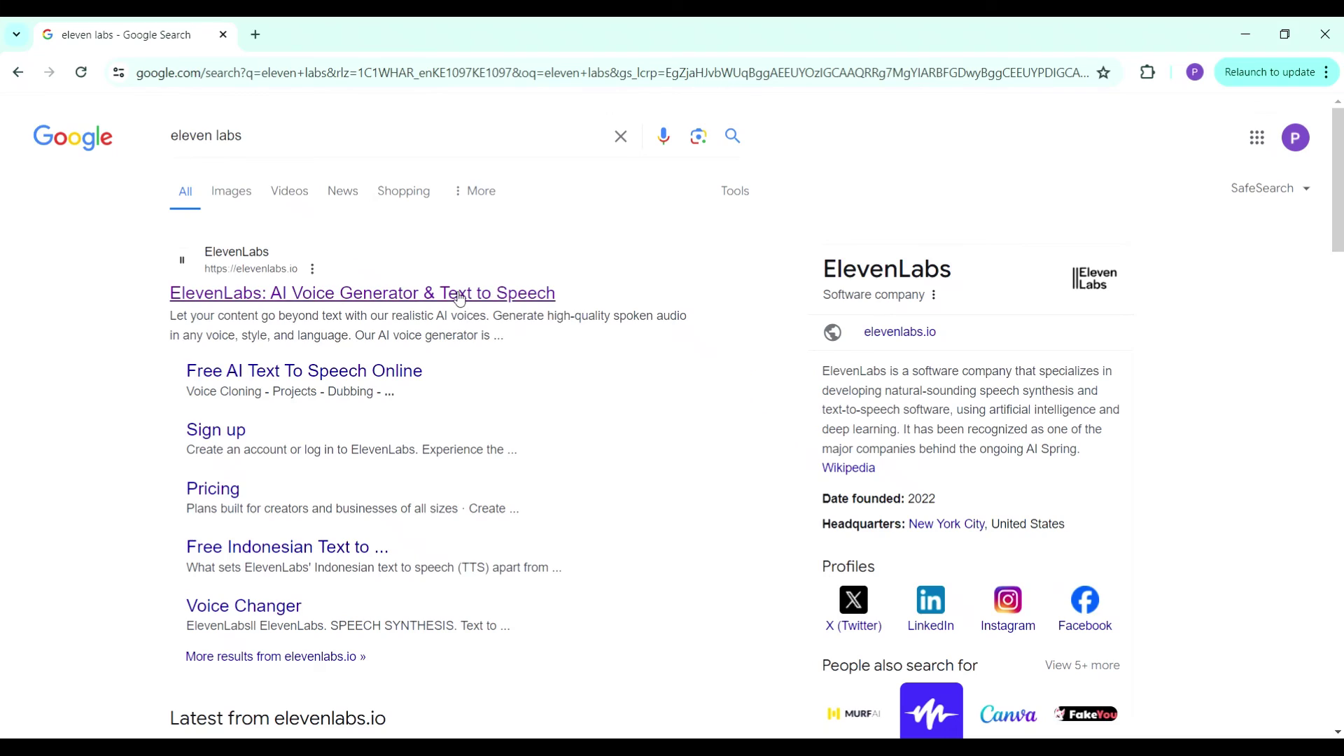
Open the ElevenLabs website from the Google search results.
left_click(460, 294)
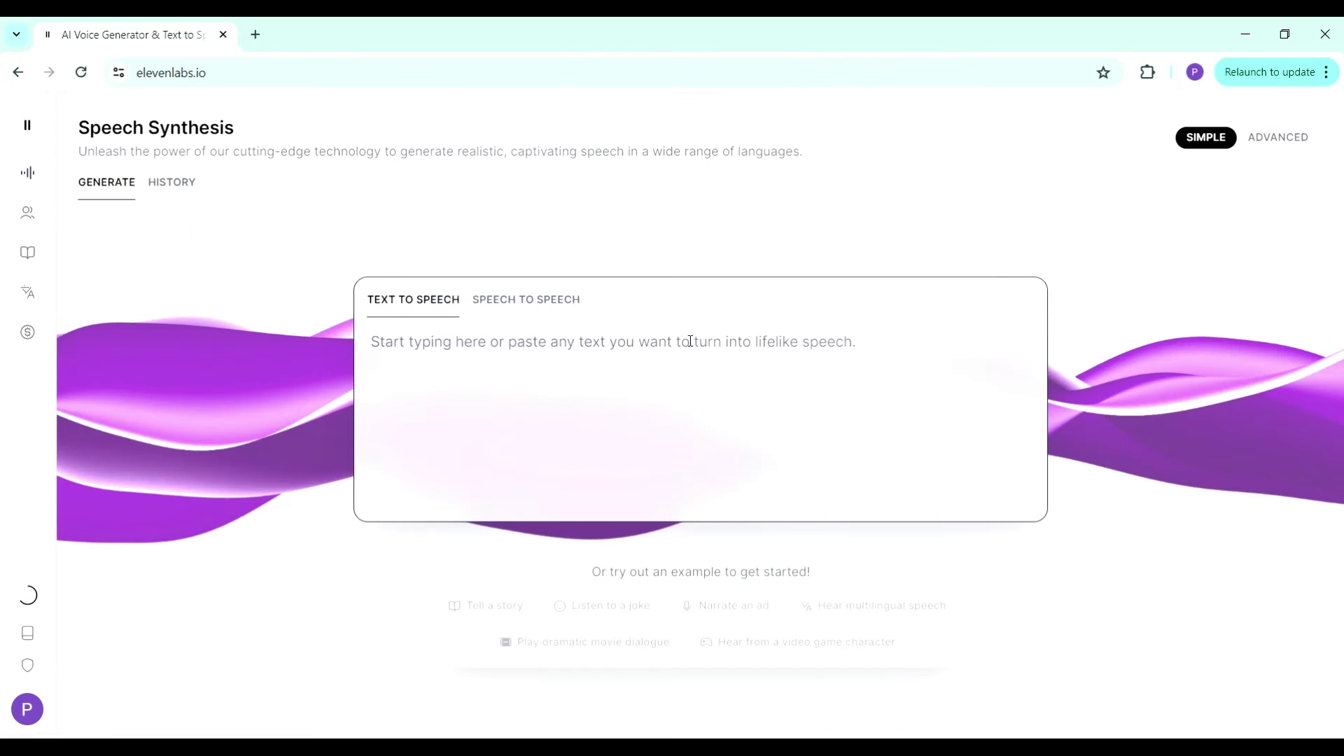
Copy the opening paragraphs of the ChatGPT baobab story, through Kofi's question to the tree, and paste them into ElevenLabs text to speech.
mouse_move(28, 137)
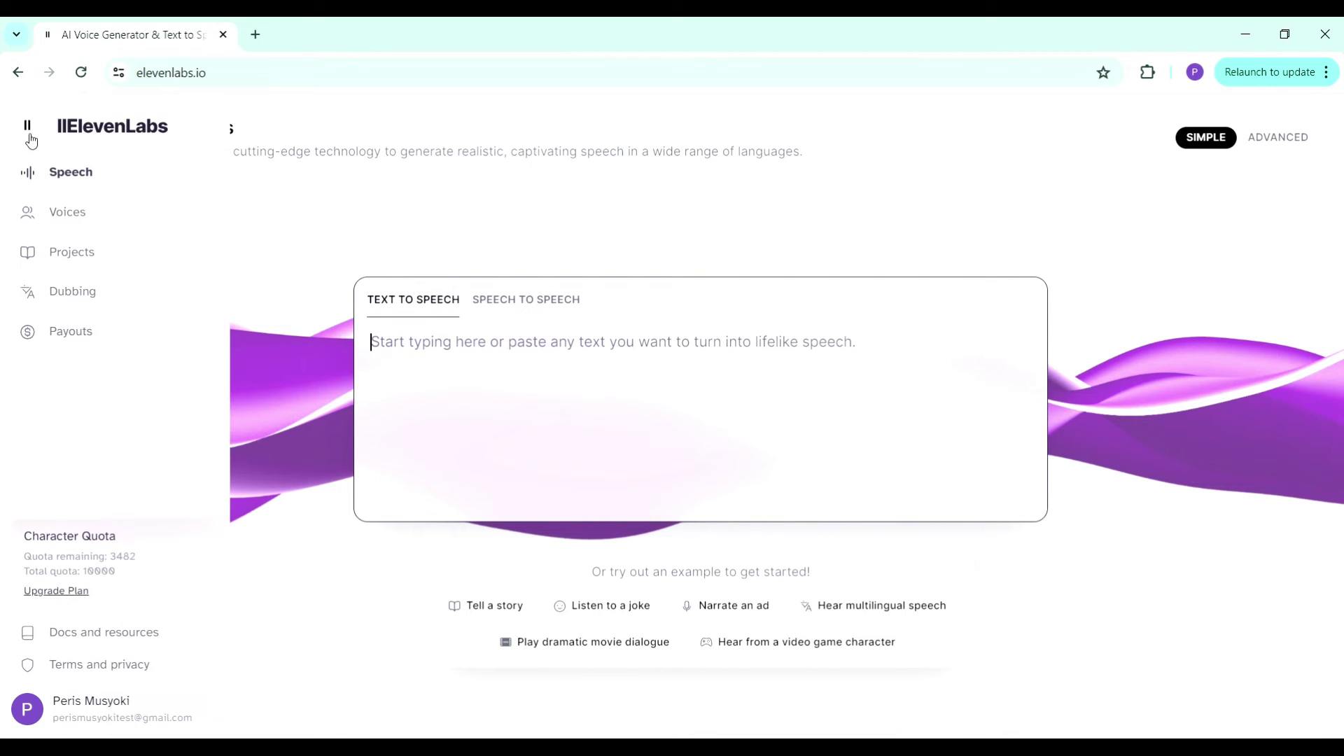
left_click(61, 187)
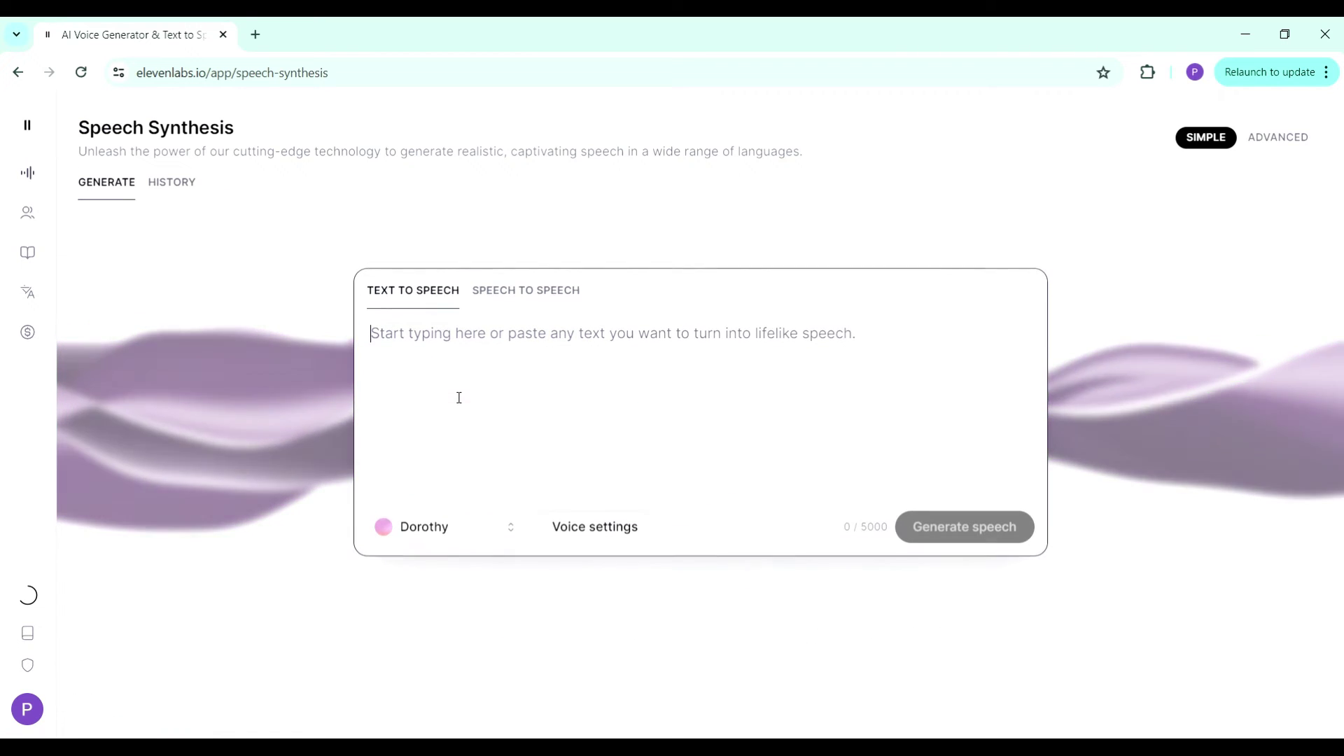
key("alt+Tab")
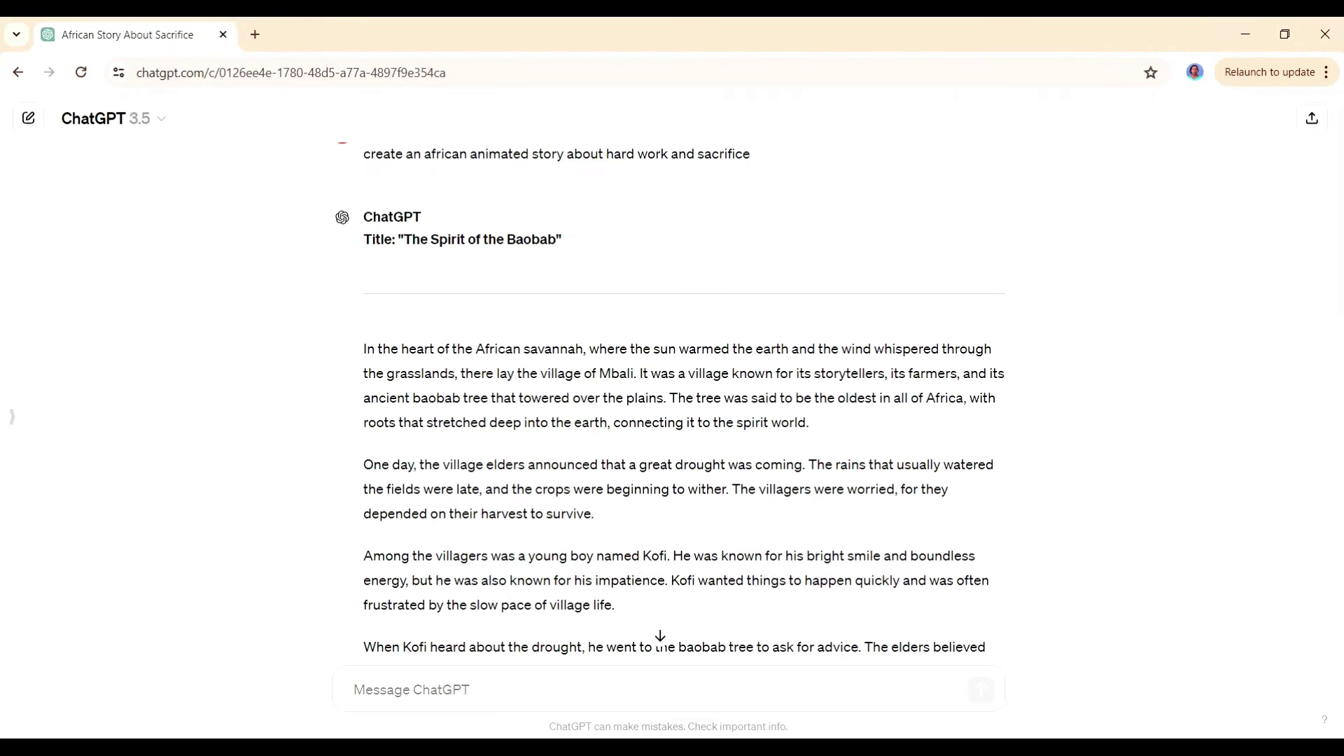
left_click_drag(365, 353, 435, 647)
right_click(532, 396)
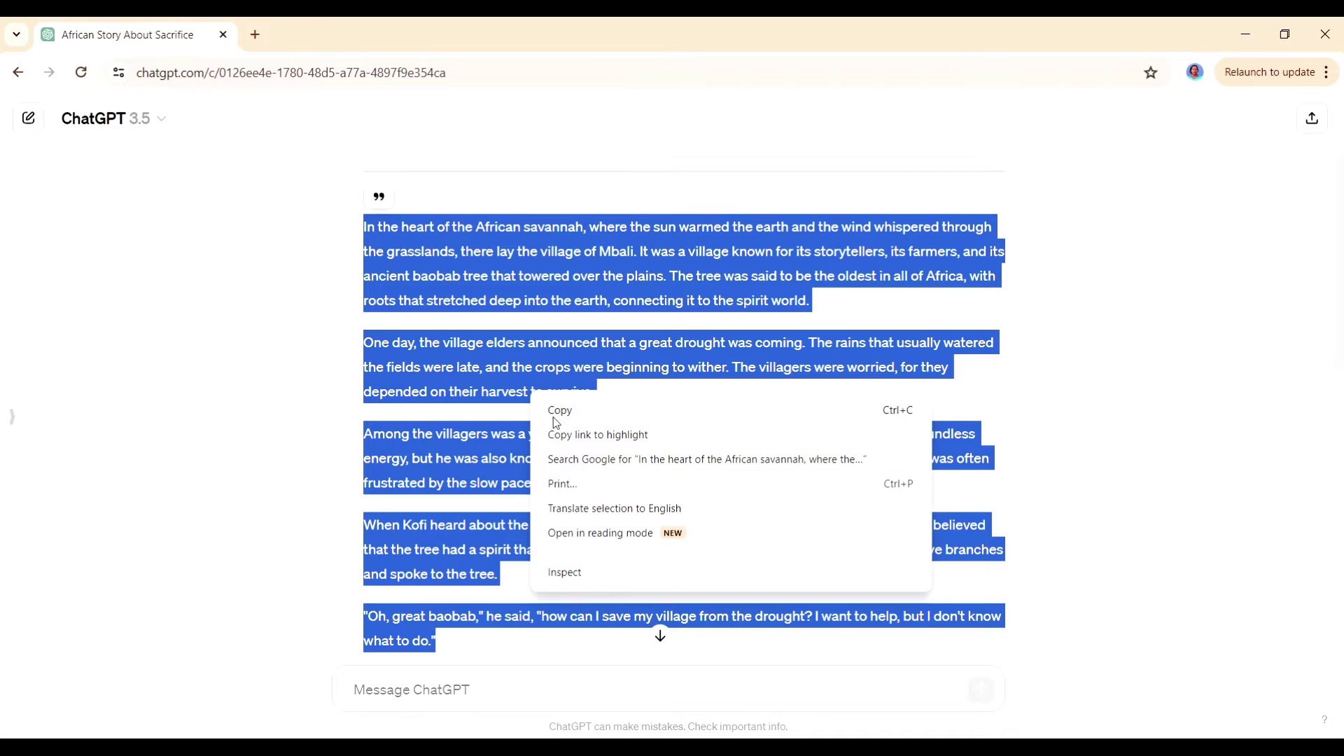
left_click(558, 412)
key("alt+Tab")
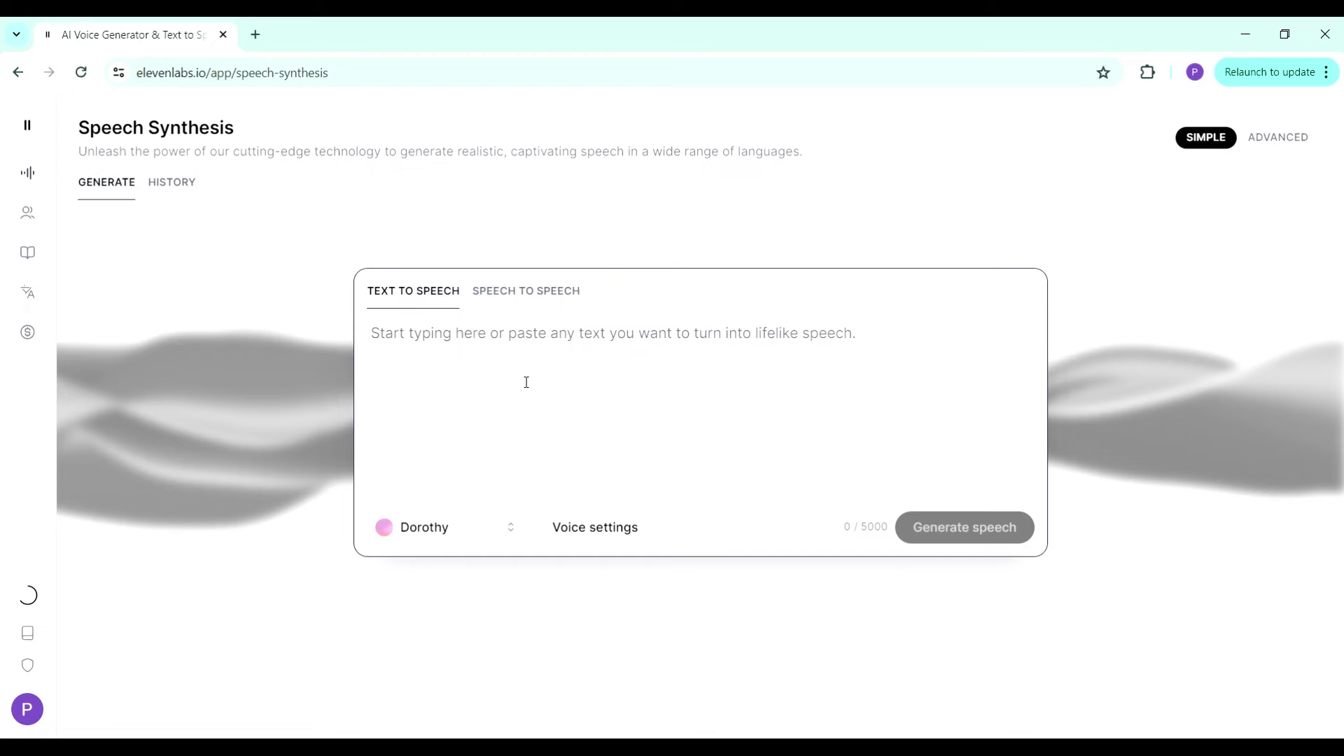
left_click(527, 382)
key("ctrl+v")
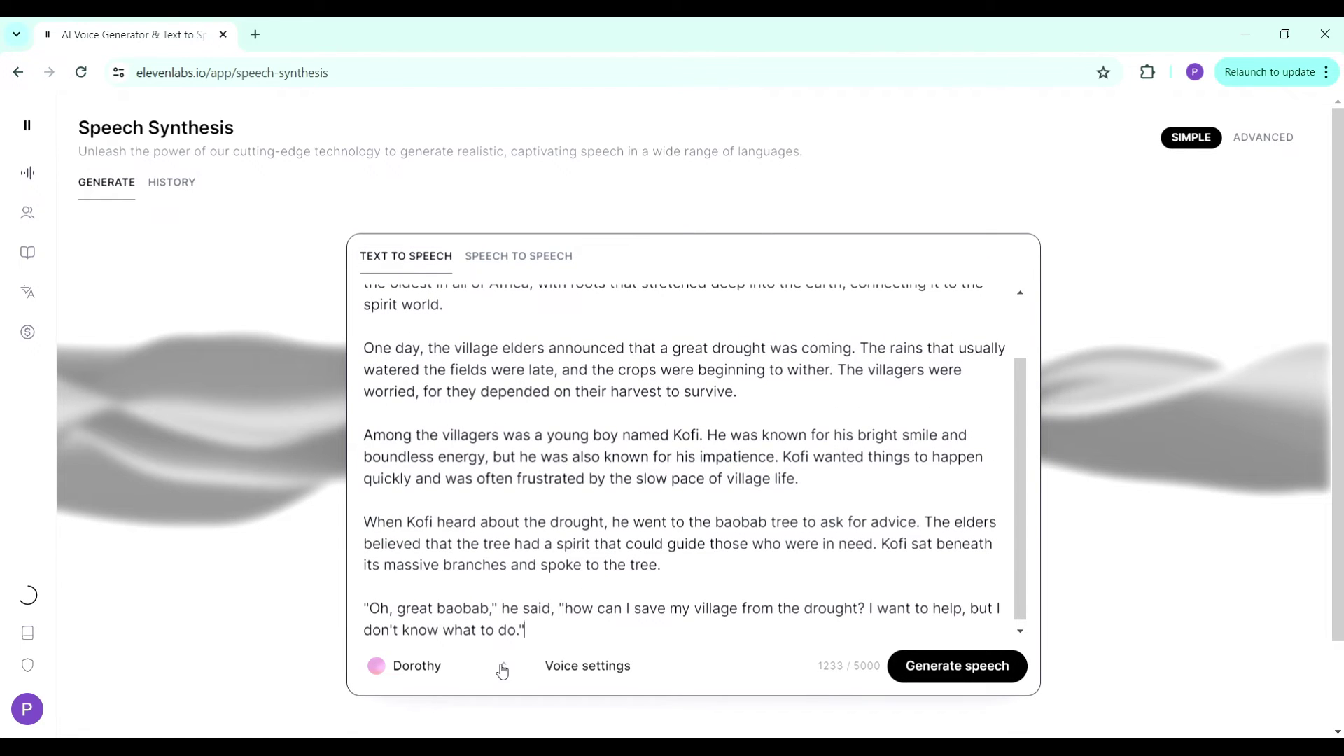
Generate speech from the pasted story using the generated voice Liza and the recommended Eleven Multilingual v2 model.
left_click(502, 671)
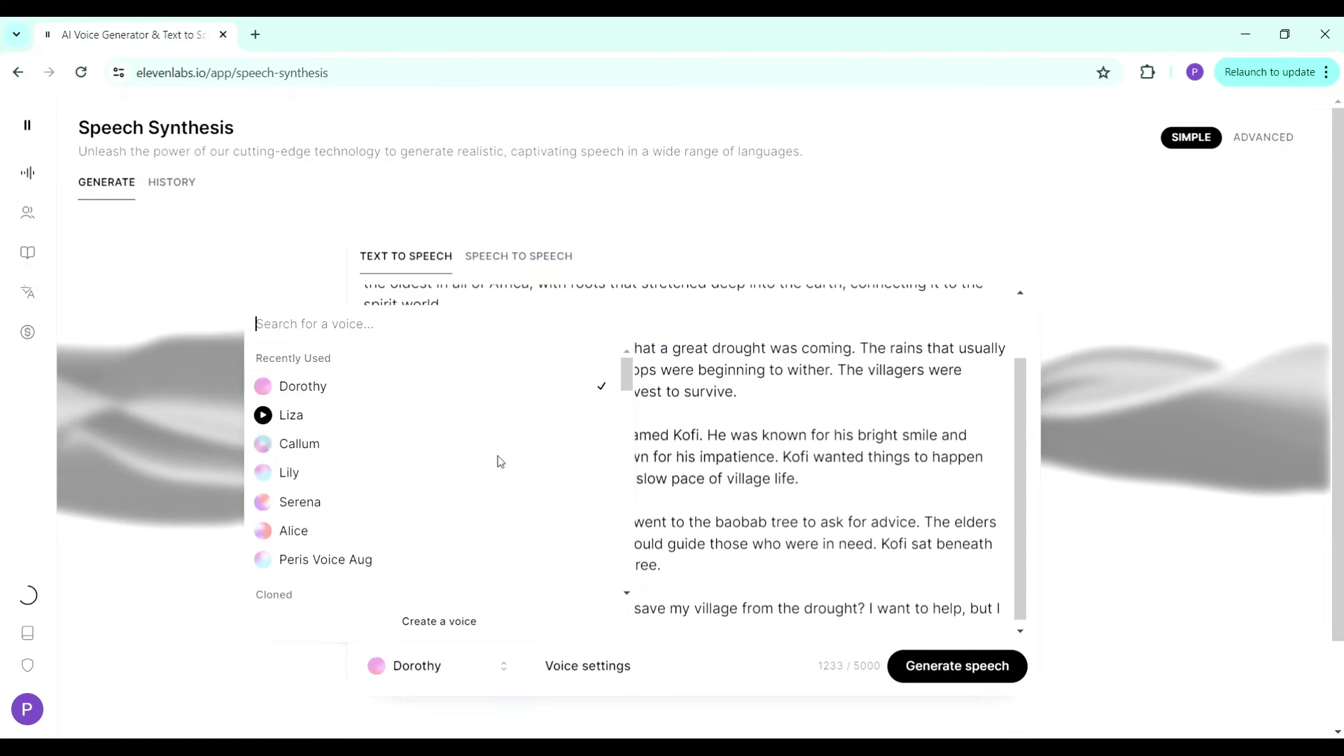
left_click_drag(624, 381, 623, 429)
mouse_move(629, 441)
left_mouse_down()
mouse_move(628, 464)
mouse_move(627, 419)
left_mouse_up()
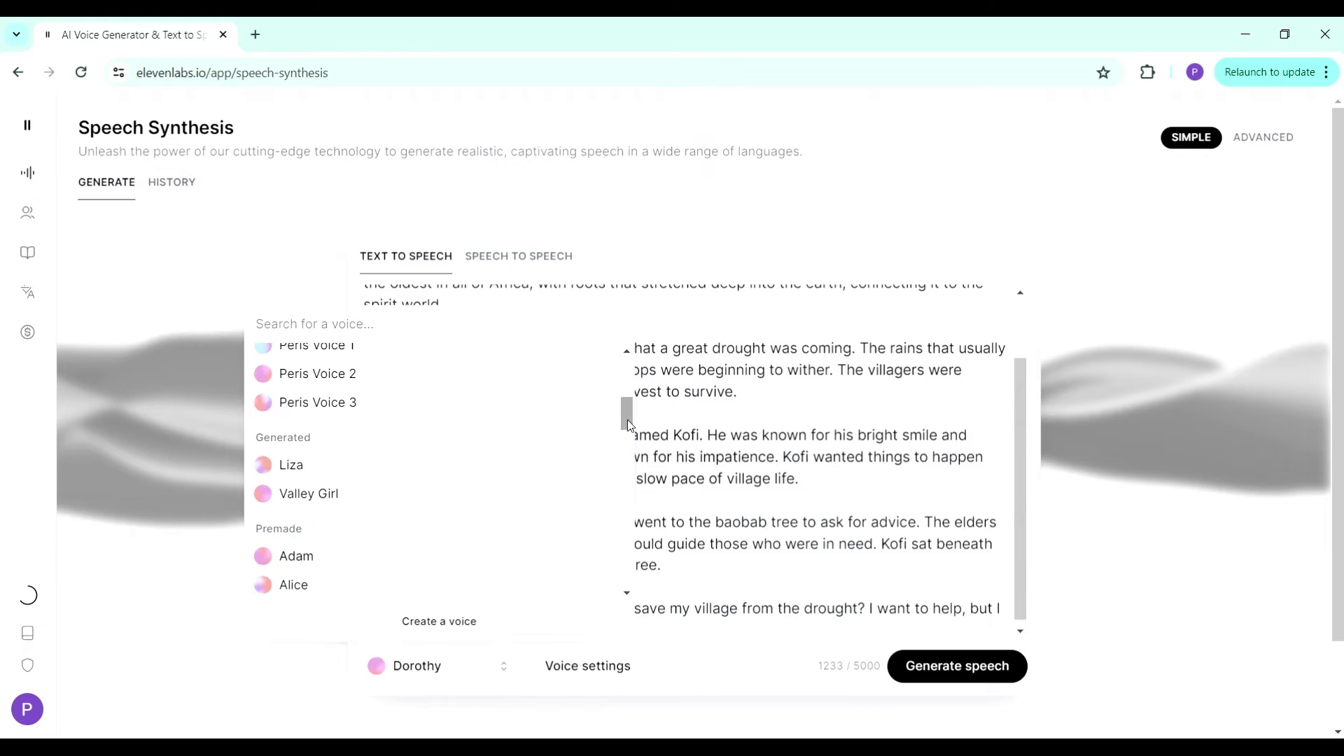
left_click(292, 466)
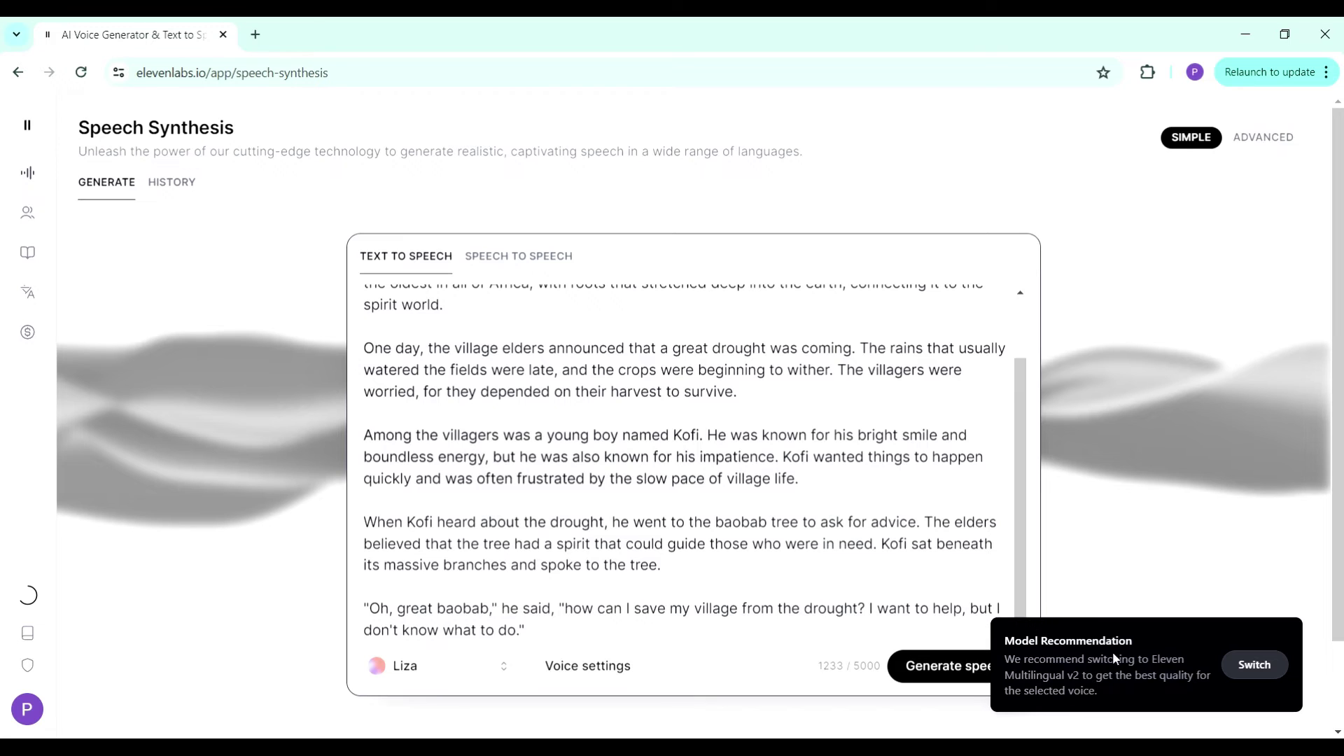
left_click(956, 638)
left_click(1255, 666)
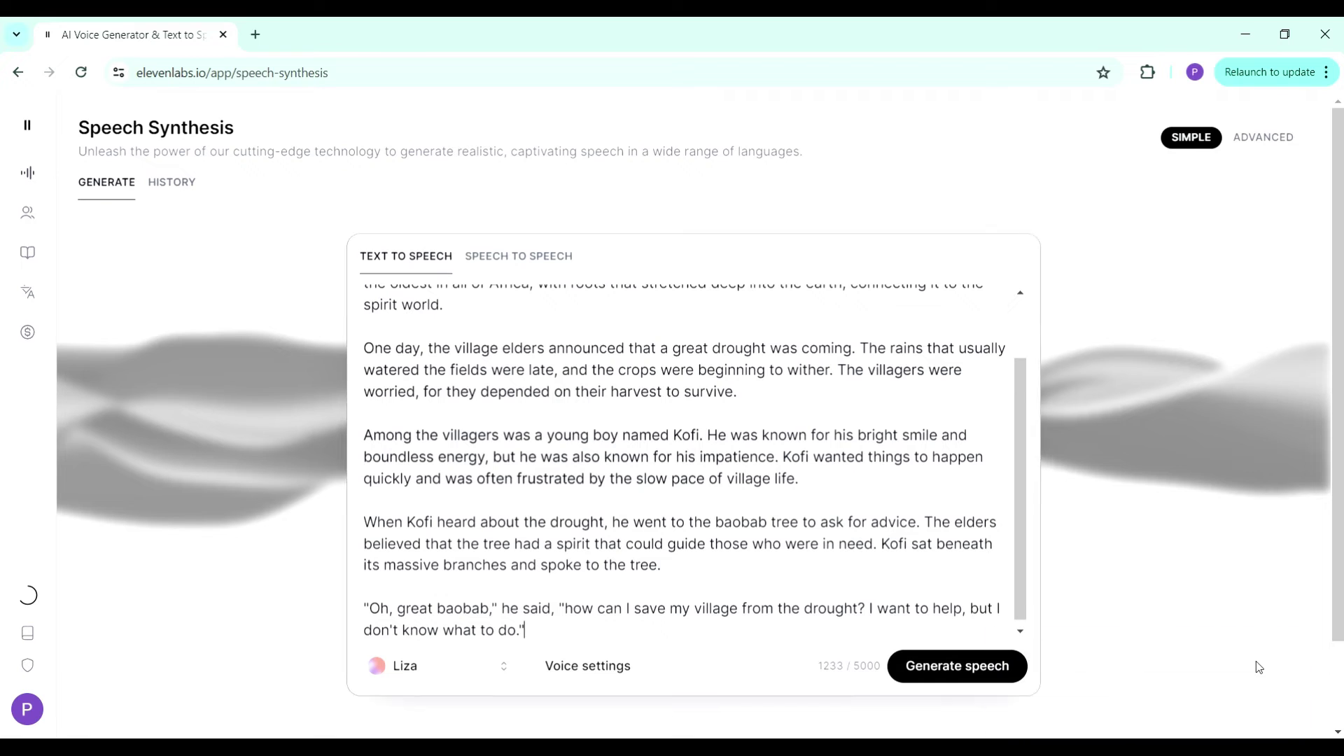
left_click(989, 665)
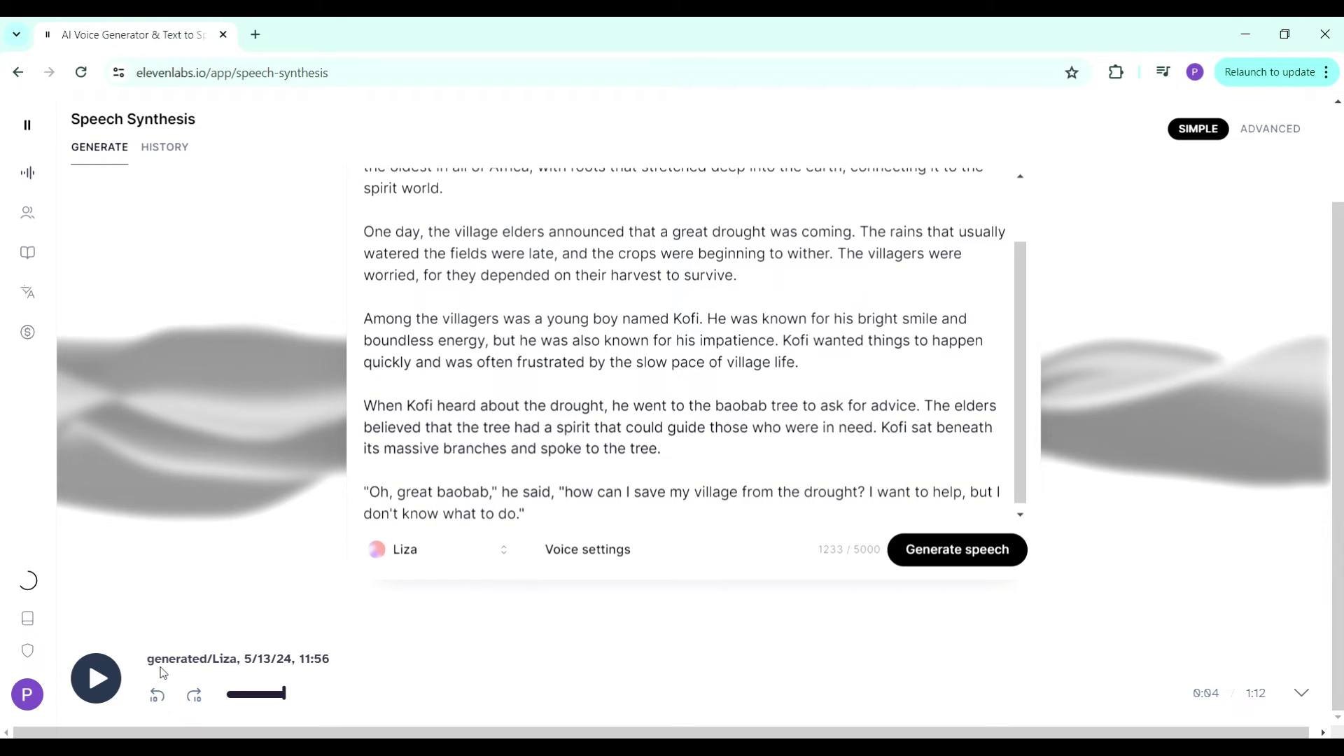
Open the ElevenLabs VoiceLab, go to the Voice Library and search it for "afr".
mouse_move(57, 242)
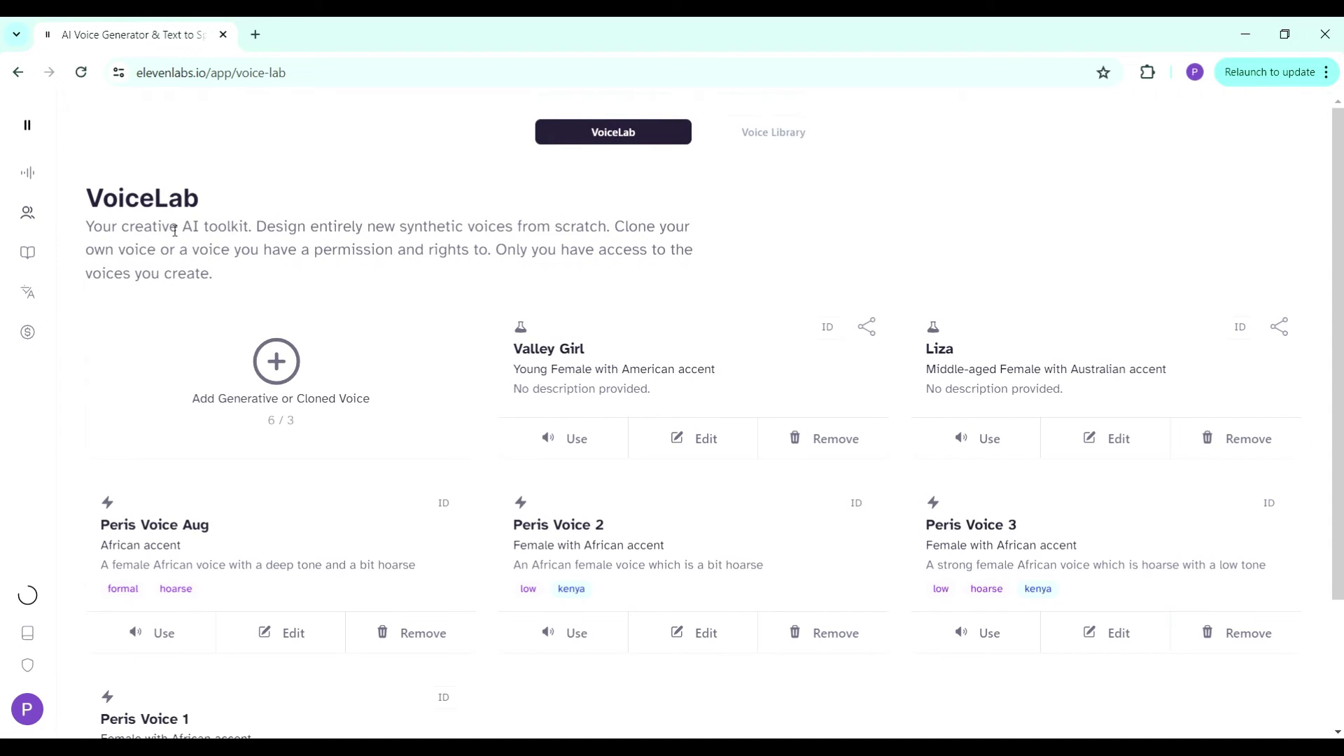
left_click_drag(212, 275, 616, 226)
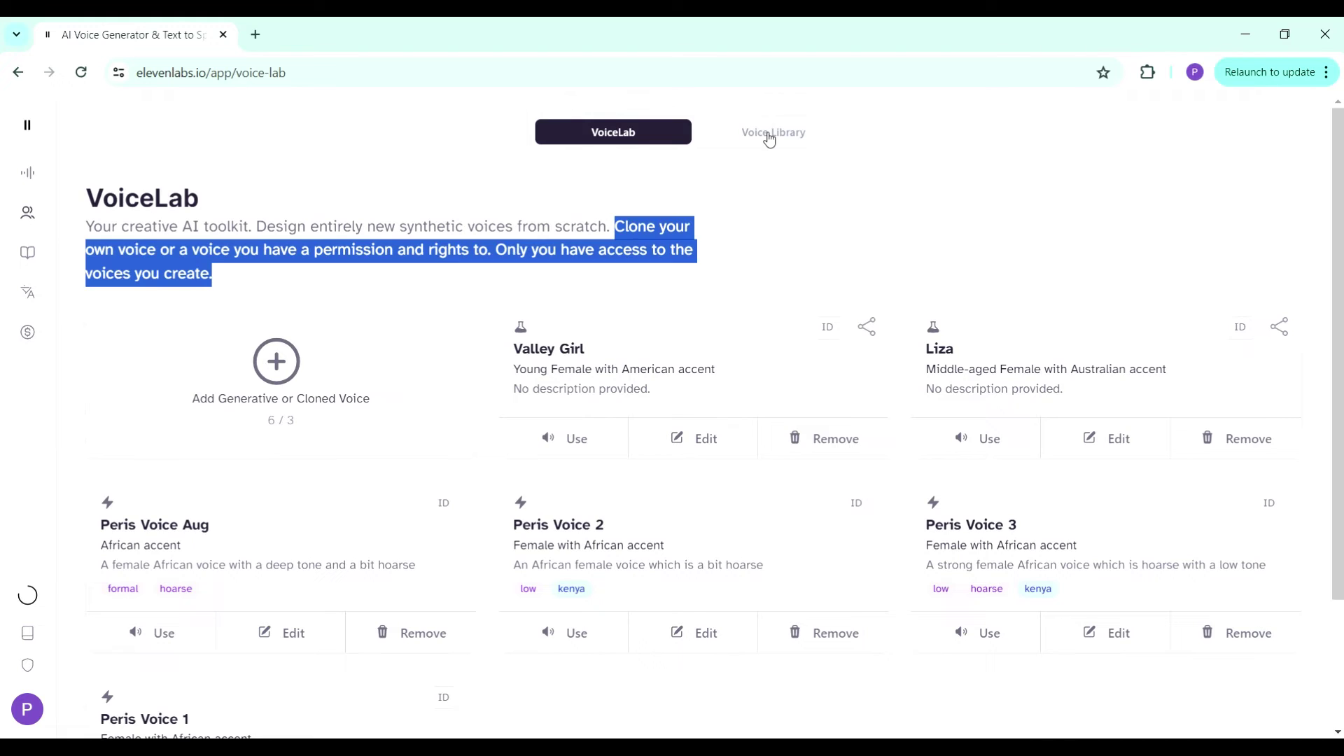
left_click(769, 140)
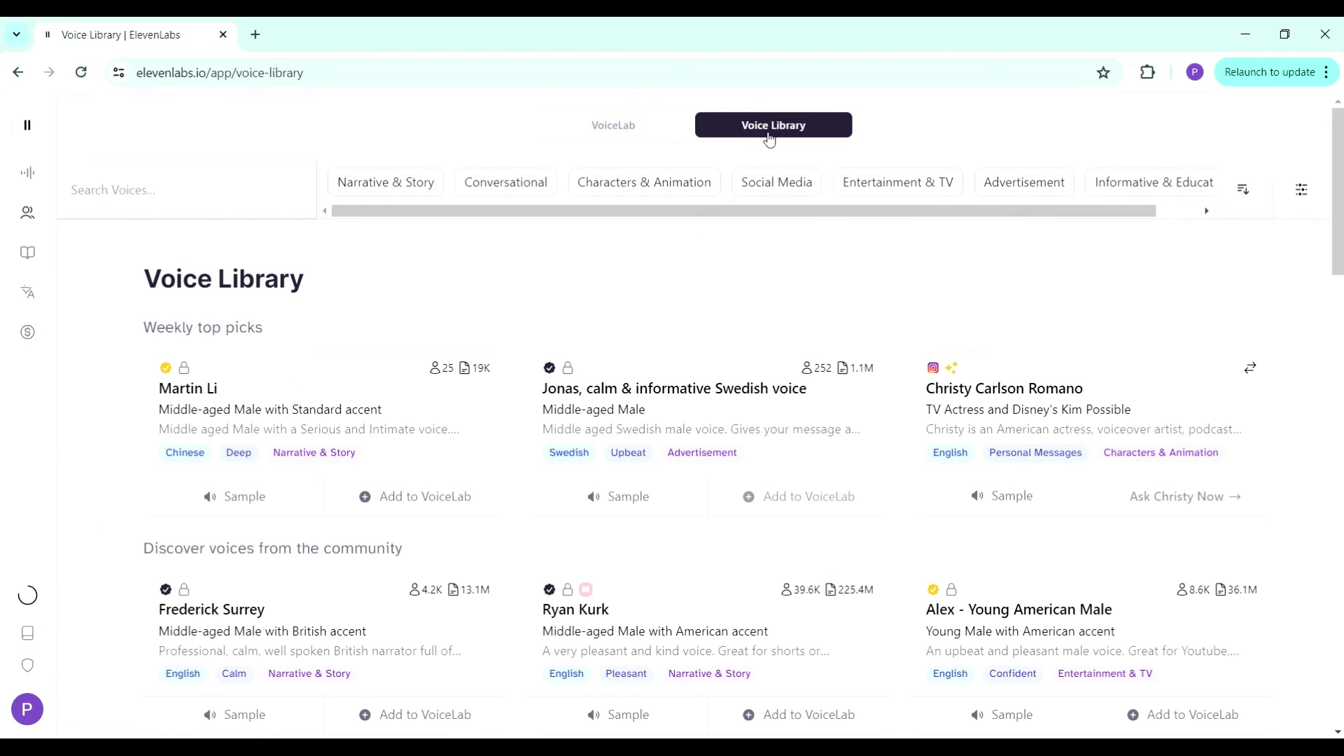
left_click(208, 195)
type("afr")
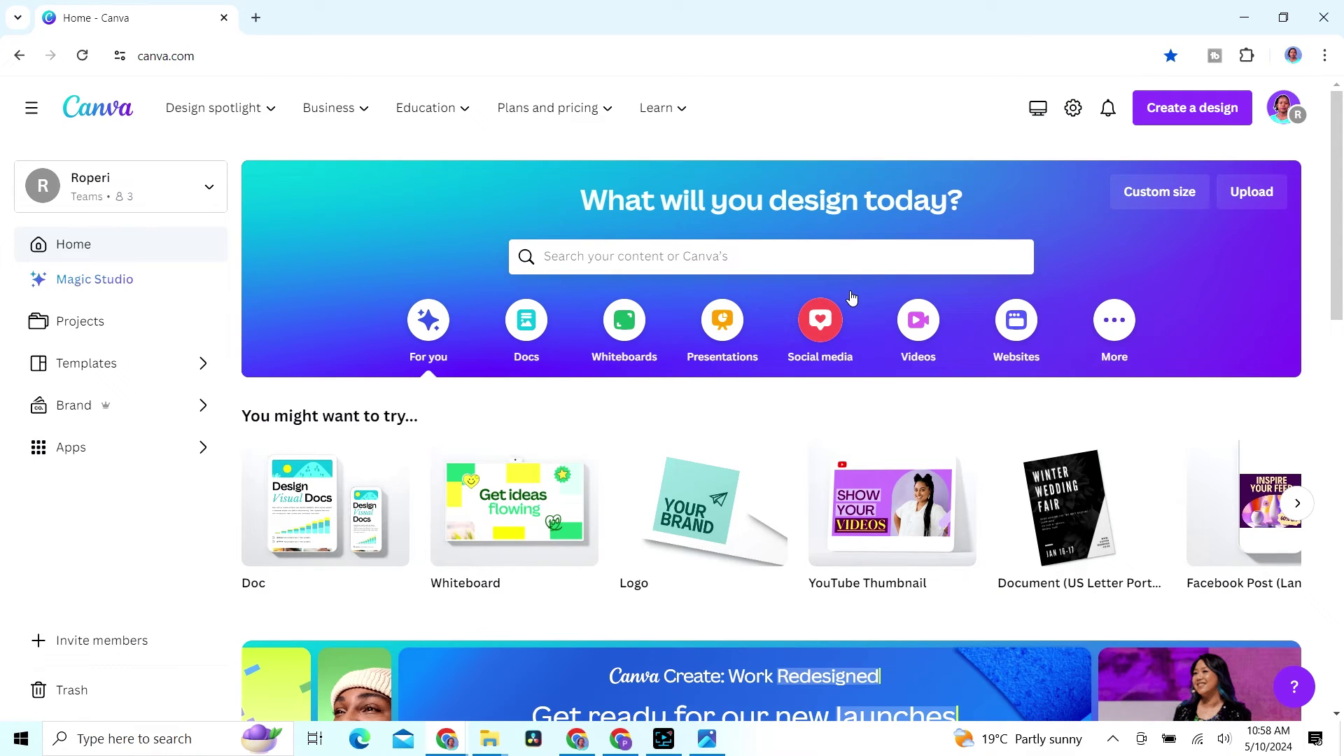
Switch to Canva, create a blank YouTube Video design and duplicate its first page.
left_click(918, 320)
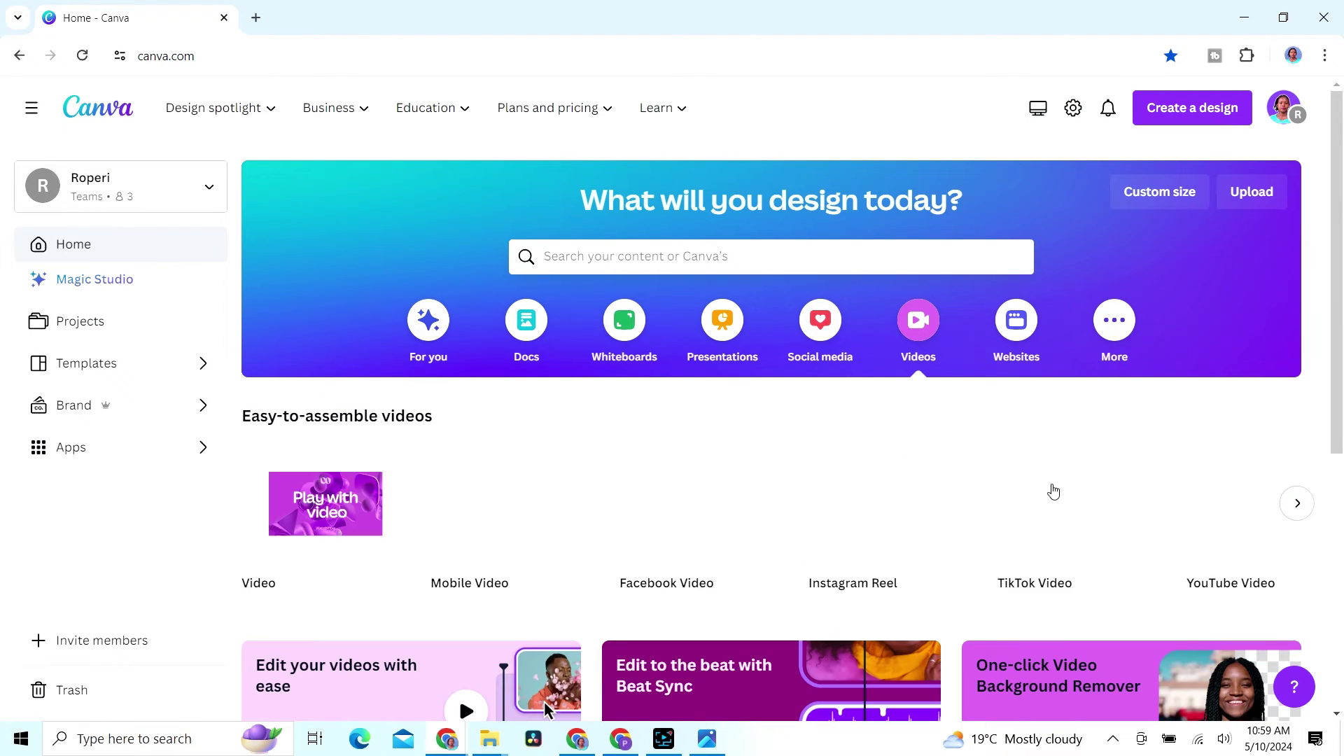
left_click(1217, 531)
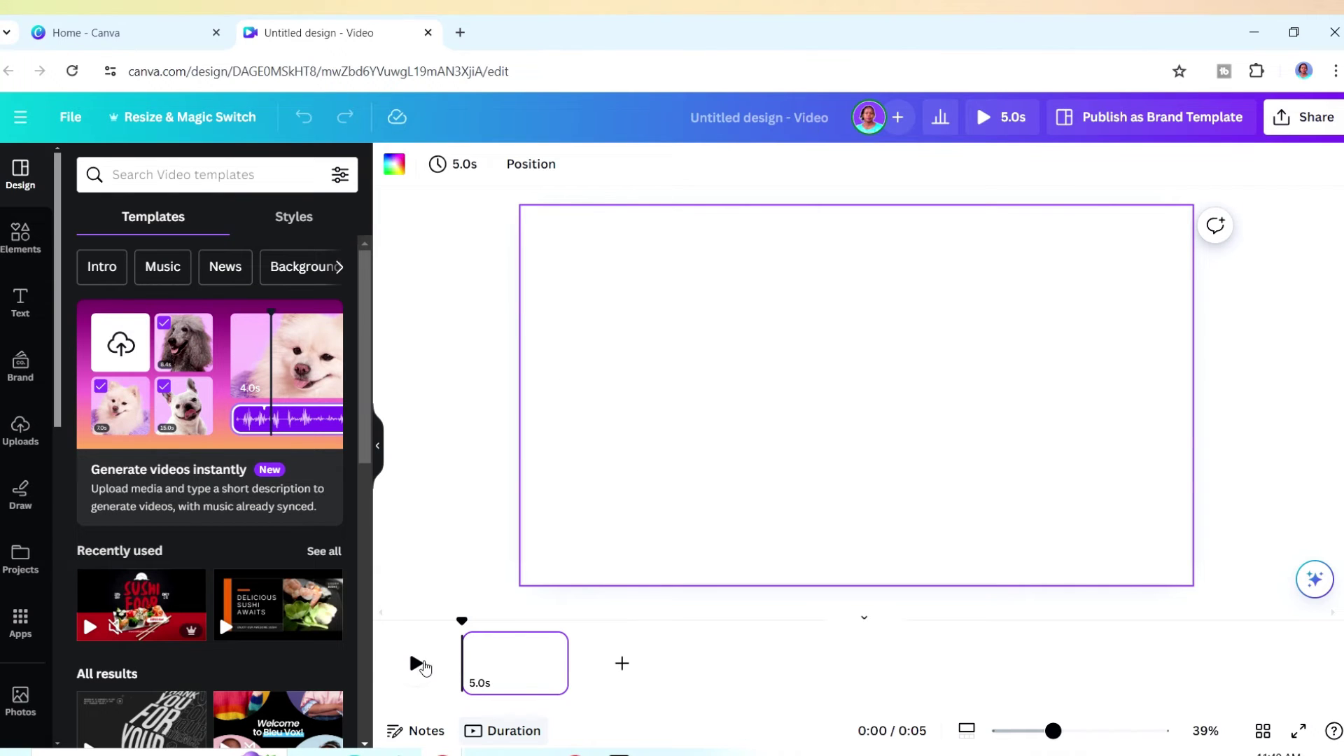
mouse_move(532, 662)
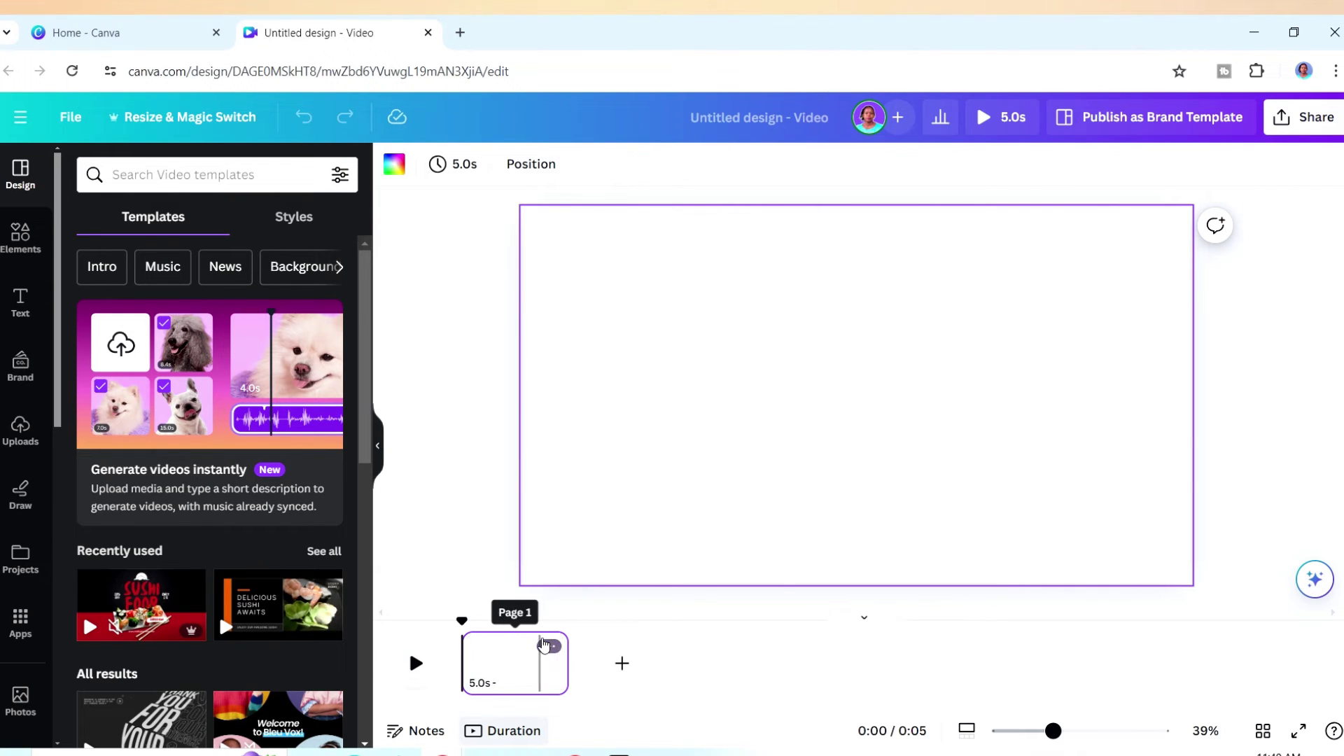
left_click(551, 647)
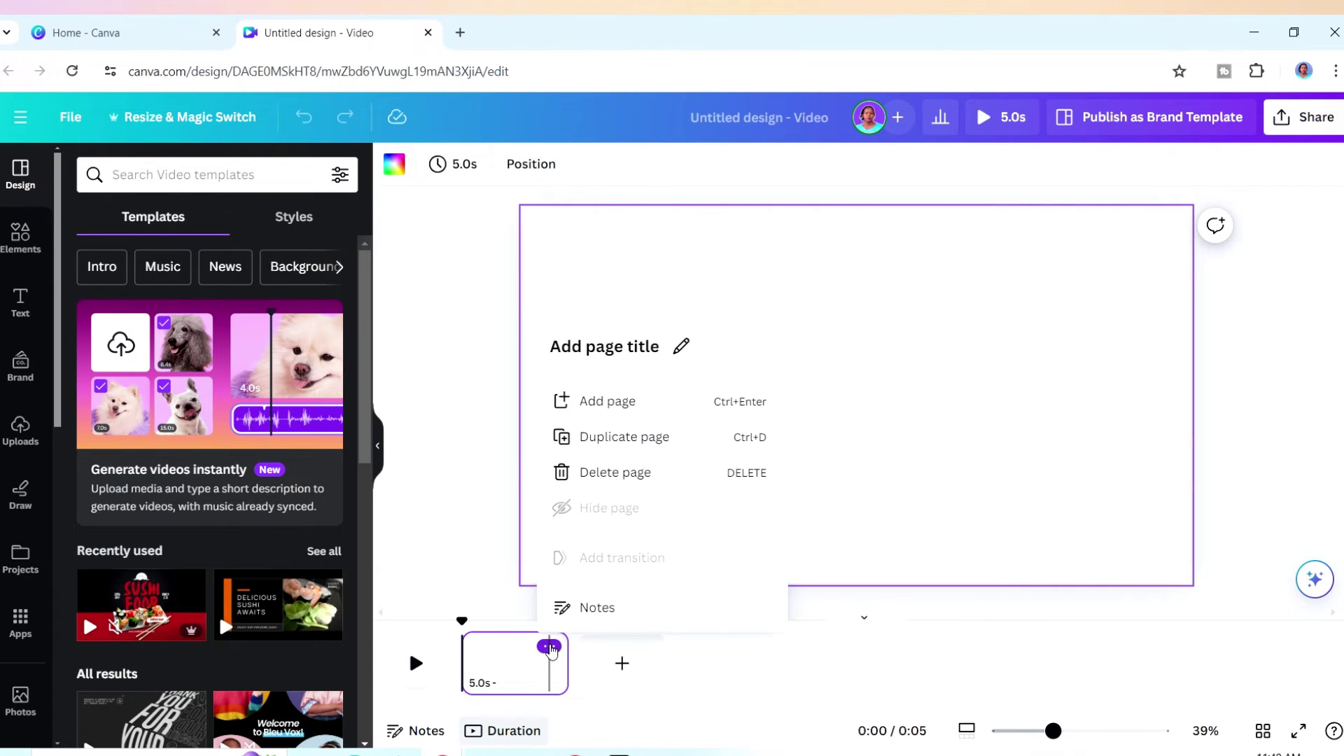
left_click(654, 442)
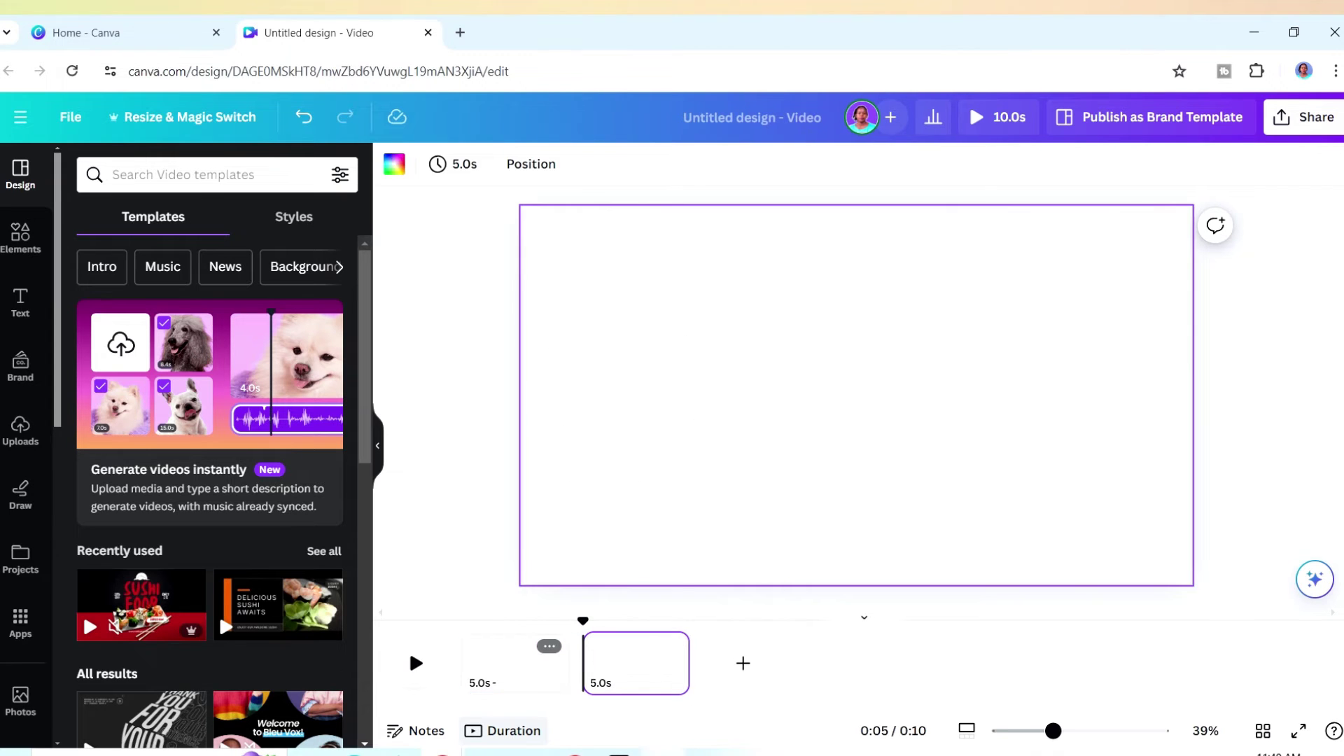
Set the 11-second stock video as page 2's background and add the 14-second and 15-second stock videos to page 1.
left_click(21, 239)
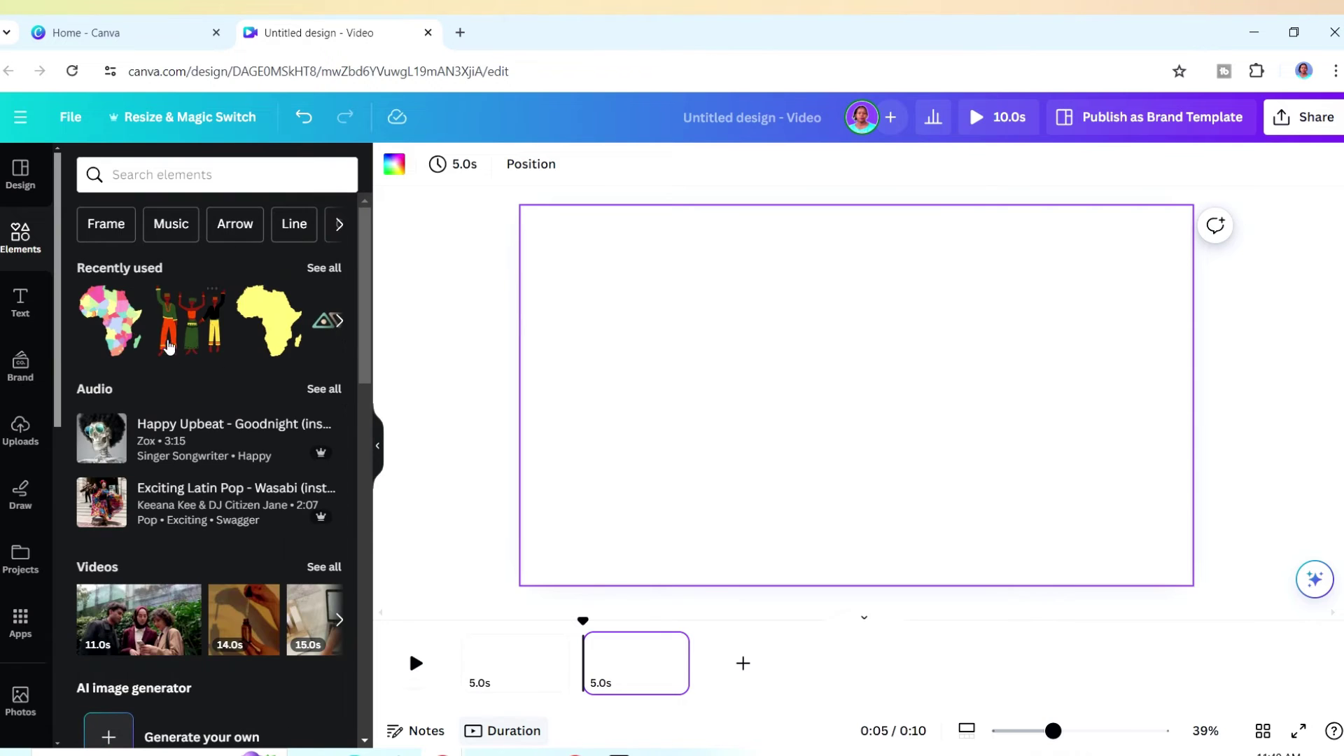
left_click(161, 616)
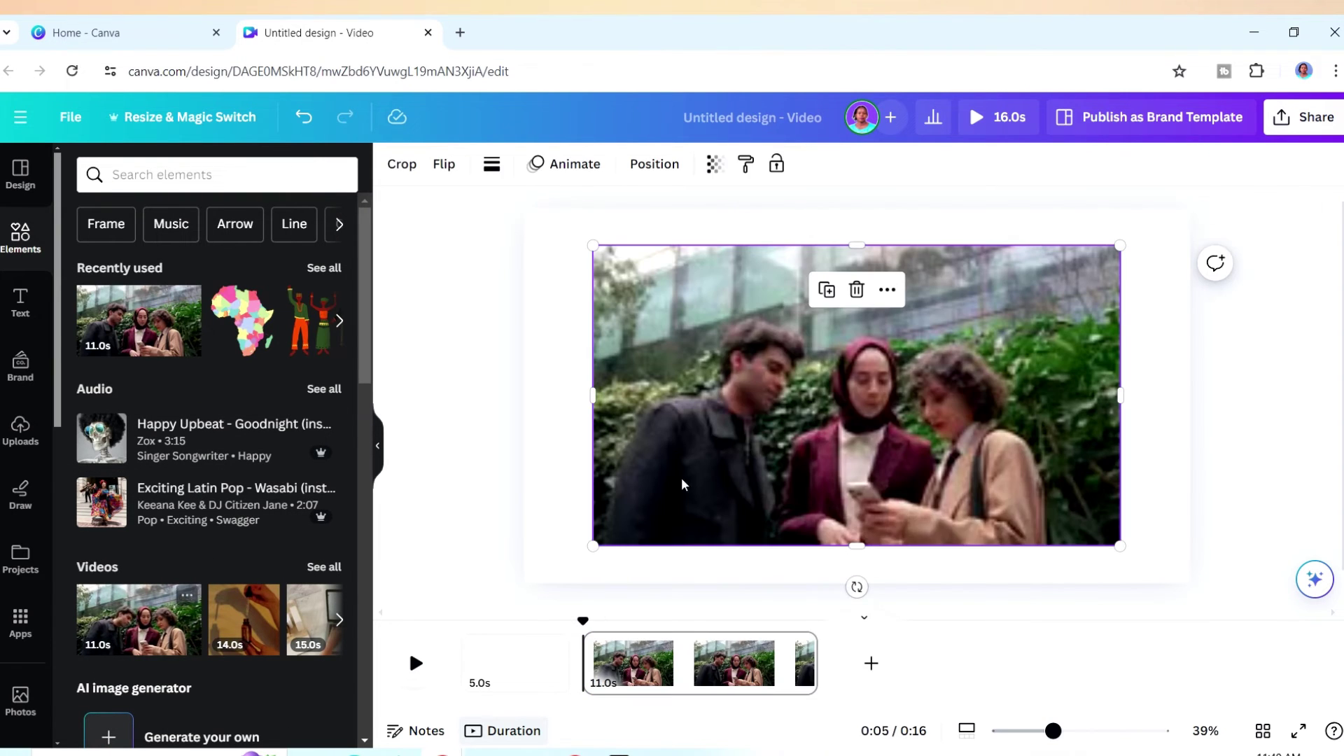
right_click(716, 518)
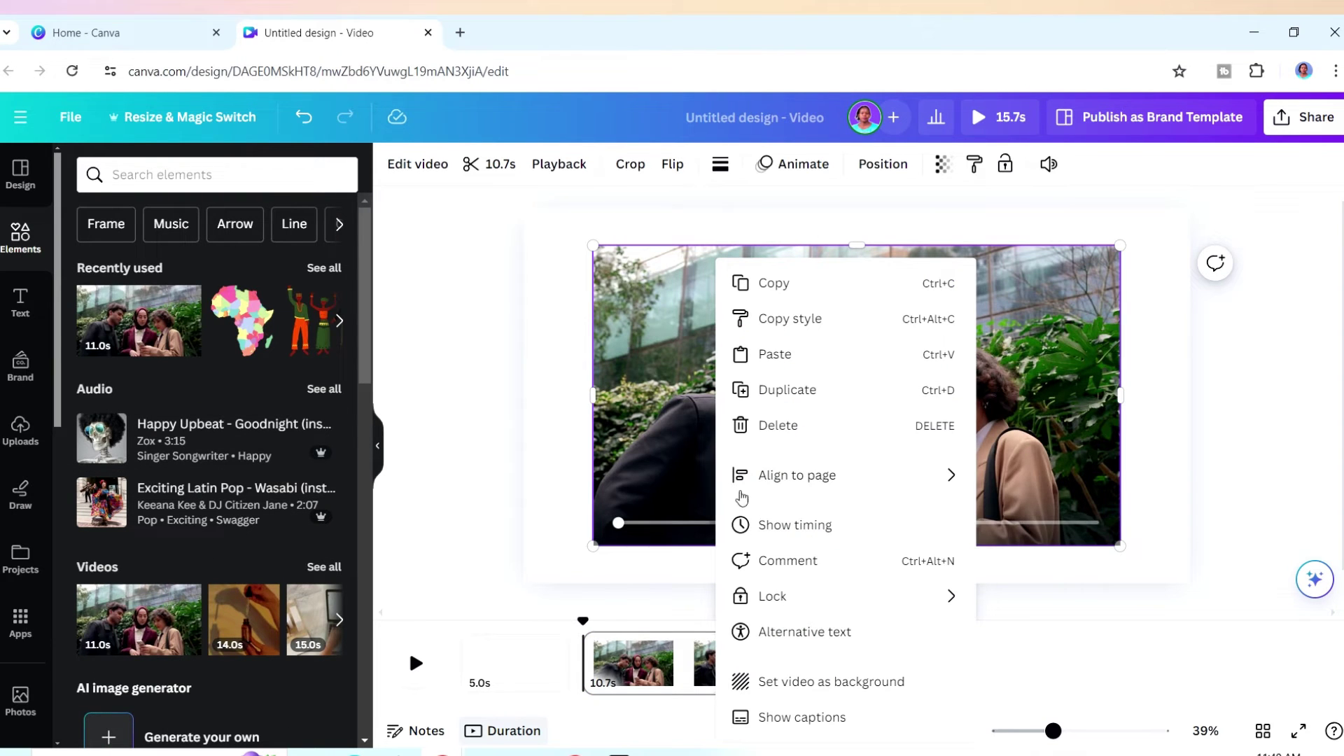
left_click(770, 682)
left_click(540, 665)
left_click(245, 616)
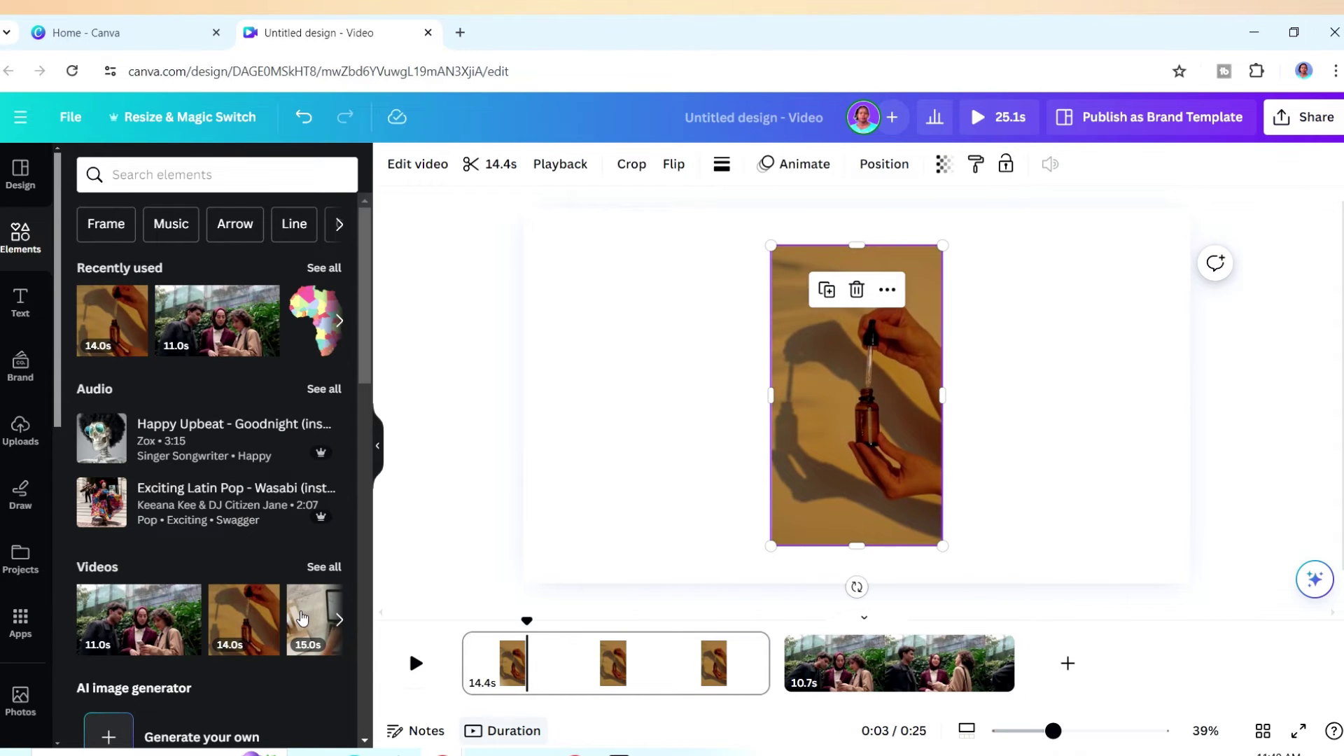
left_click(302, 616)
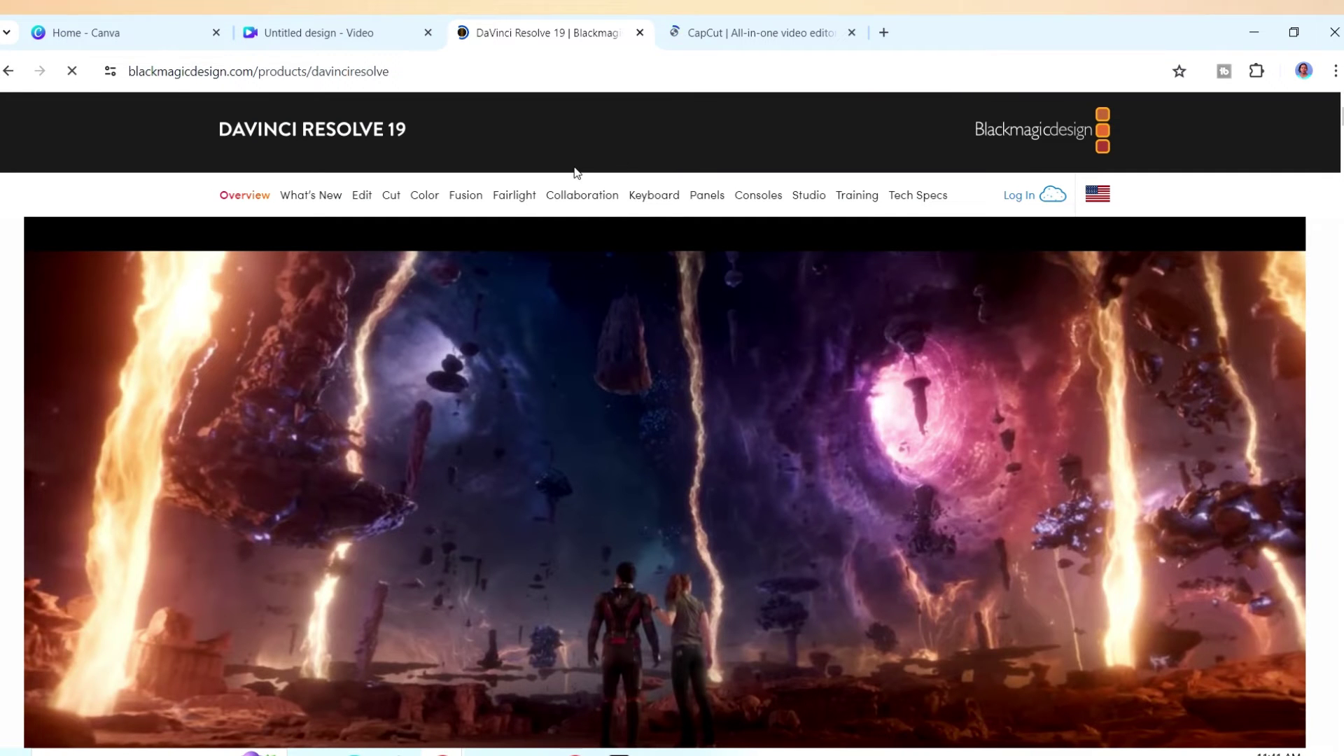
Remove the product path from the DaVinci Resolve page's address and switch to the CapCut video editor page.
left_click_drag(390, 71, 256, 63)
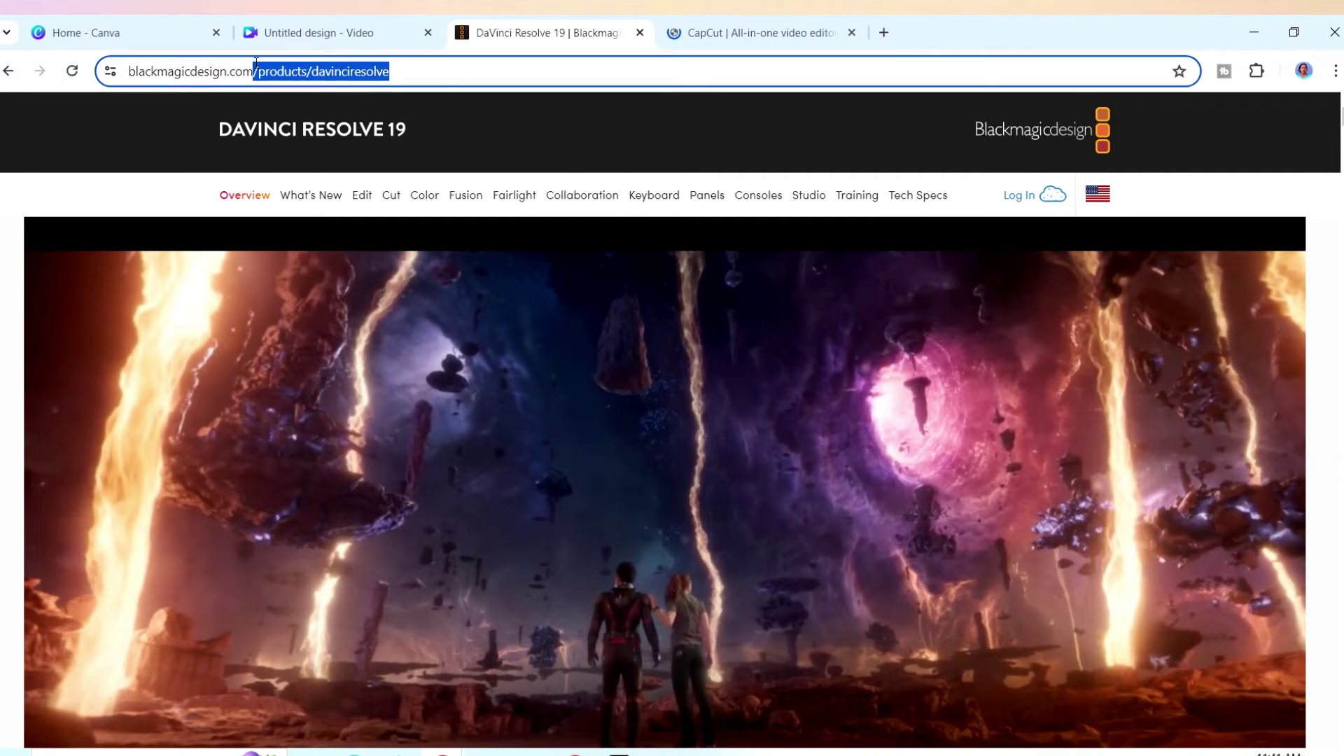
key("BackSpace")
left_click(802, 35)
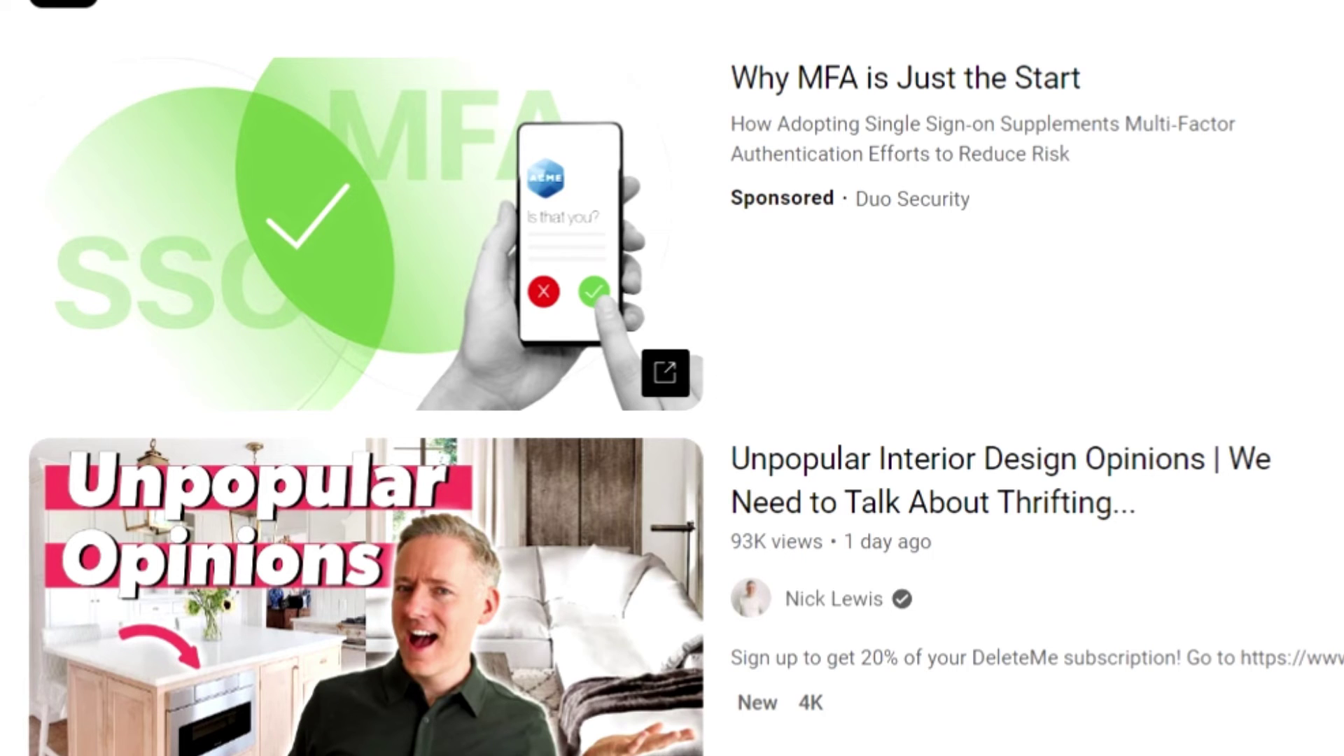
Browse the YouTube search results for "interior design" and open the Design Seed channel.
scroll(539, 221, "down", 5)
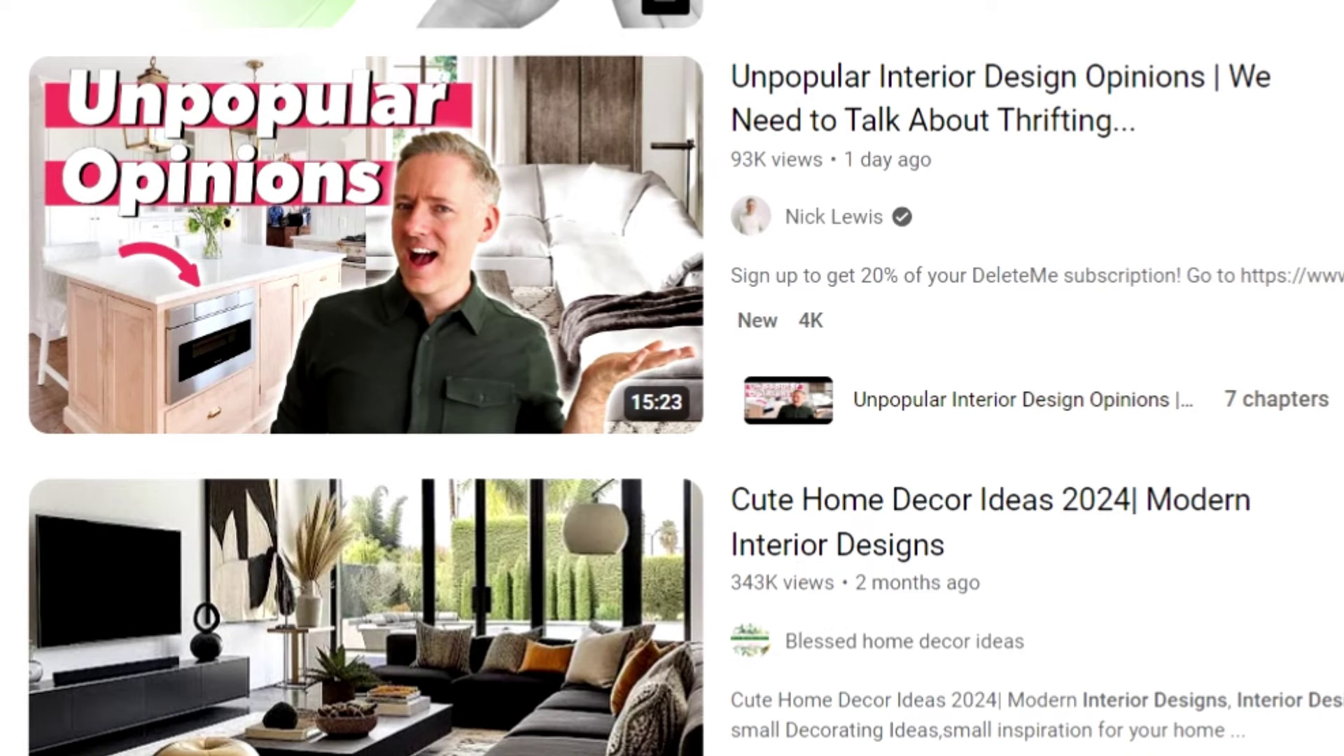
scroll(672, 378, "down", 15)
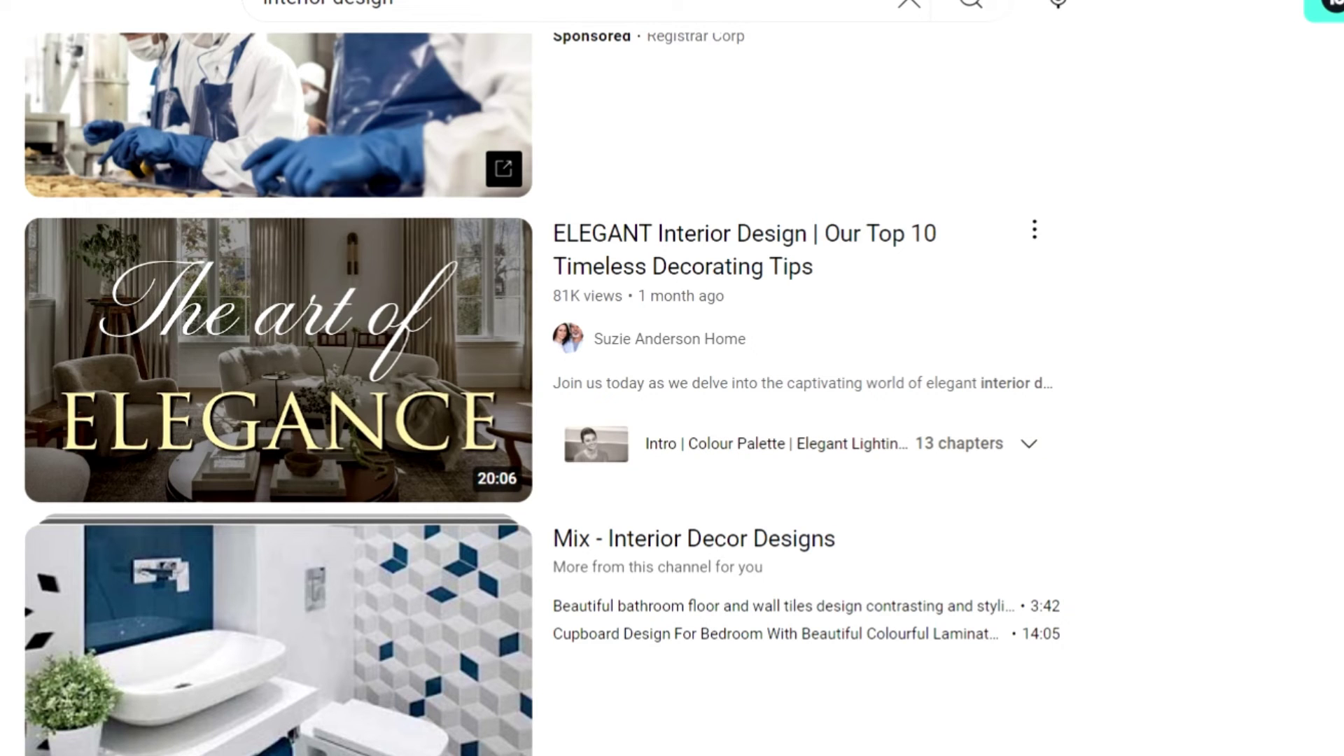
scroll(542, 393, "down", 10)
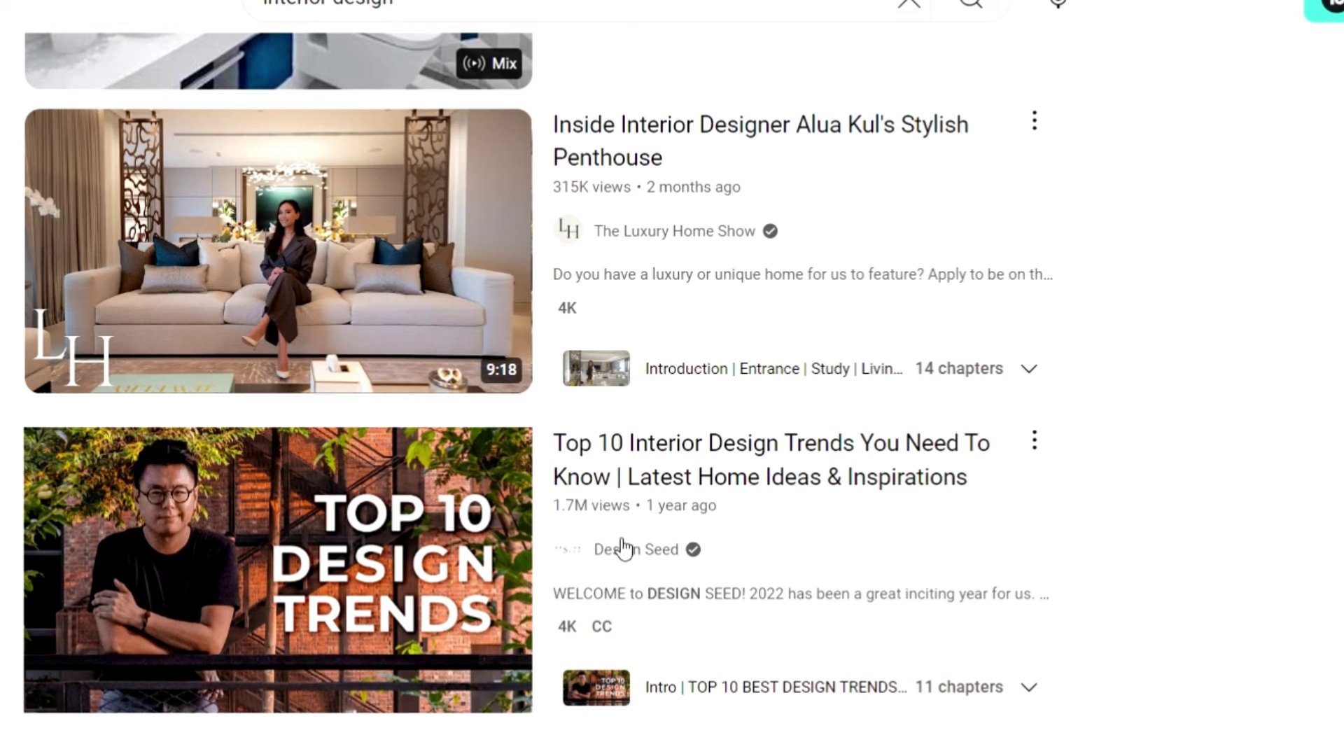
mouse_move(630, 556)
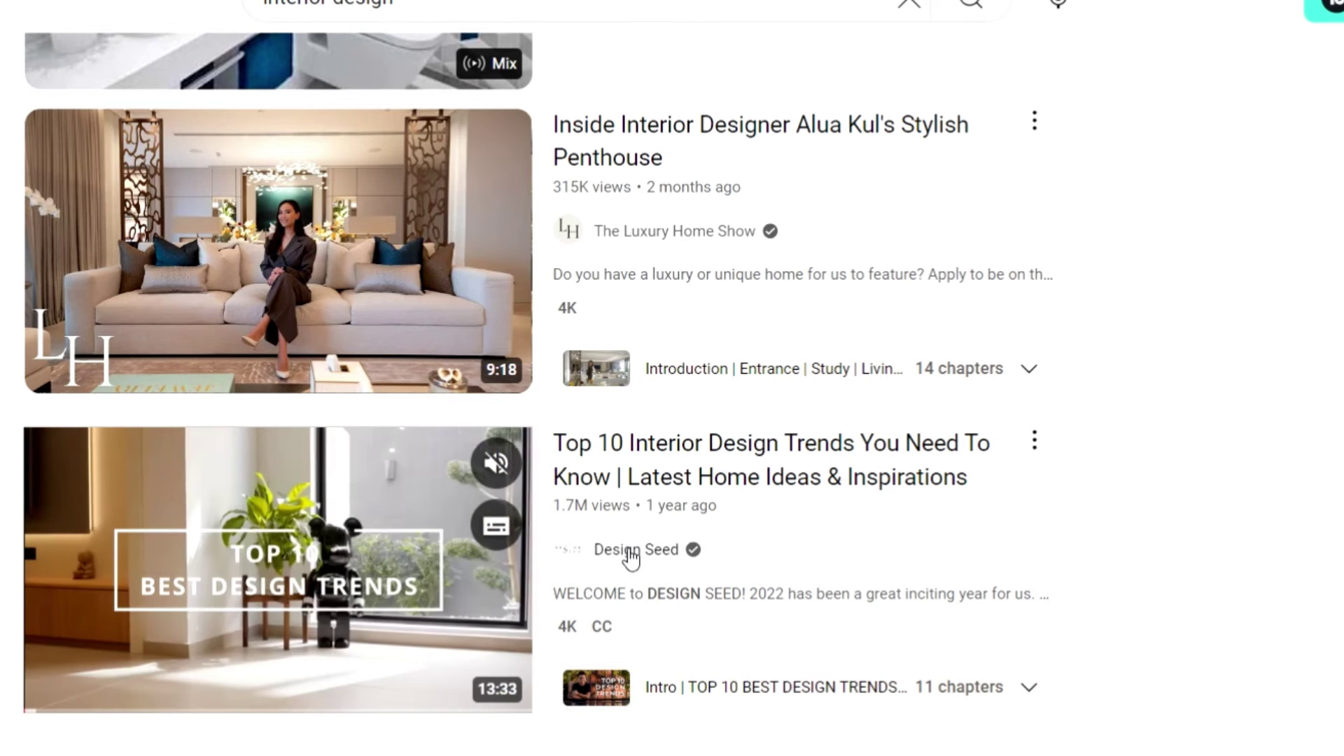
left_click(630, 555)
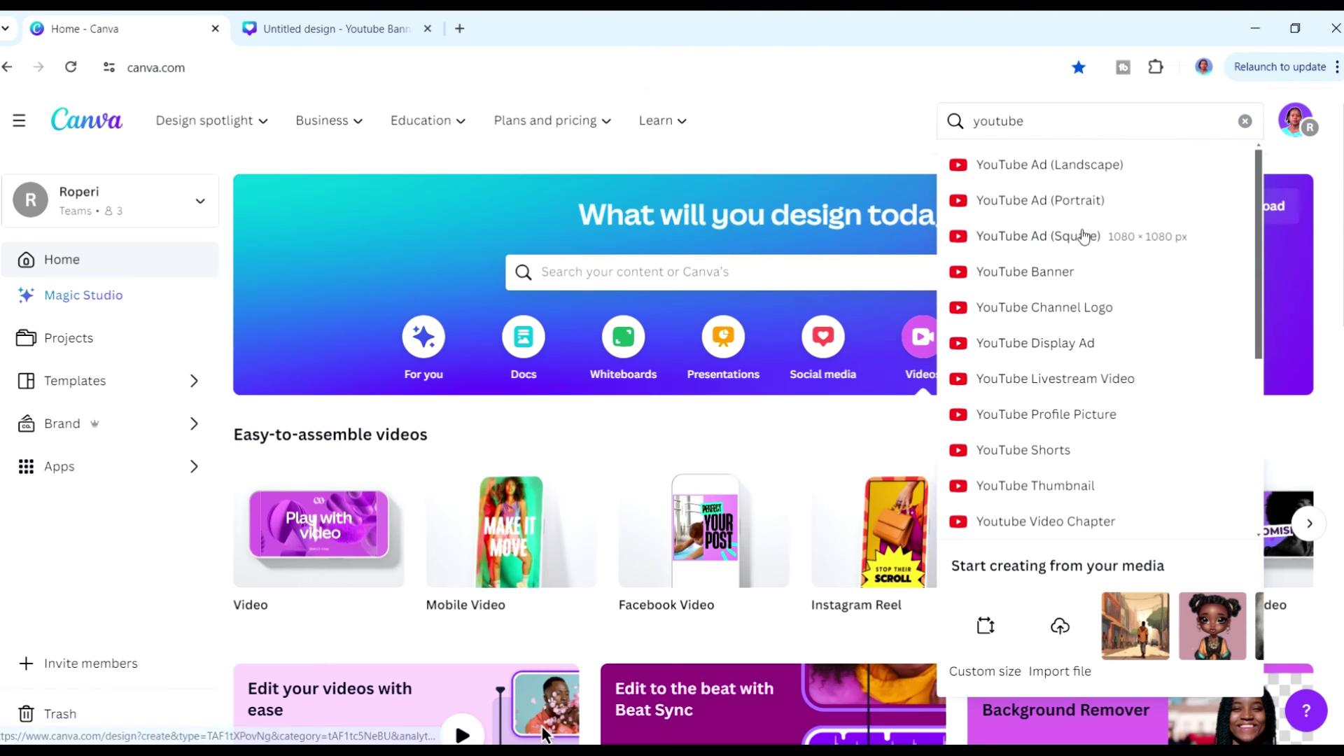
Create a YouTube Banner design and apply the grayscale forest vlogger template from the recently used ones.
left_click(1042, 275)
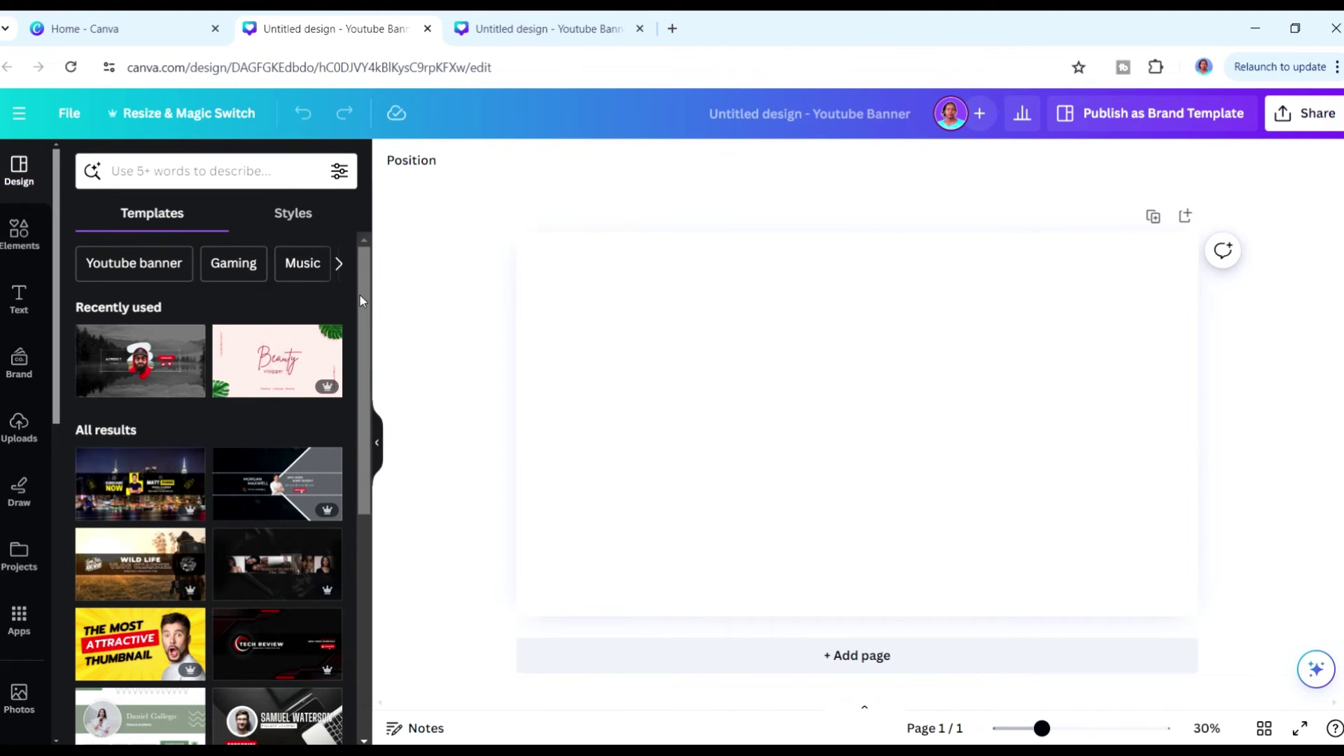
left_click_drag(360, 301, 390, 523)
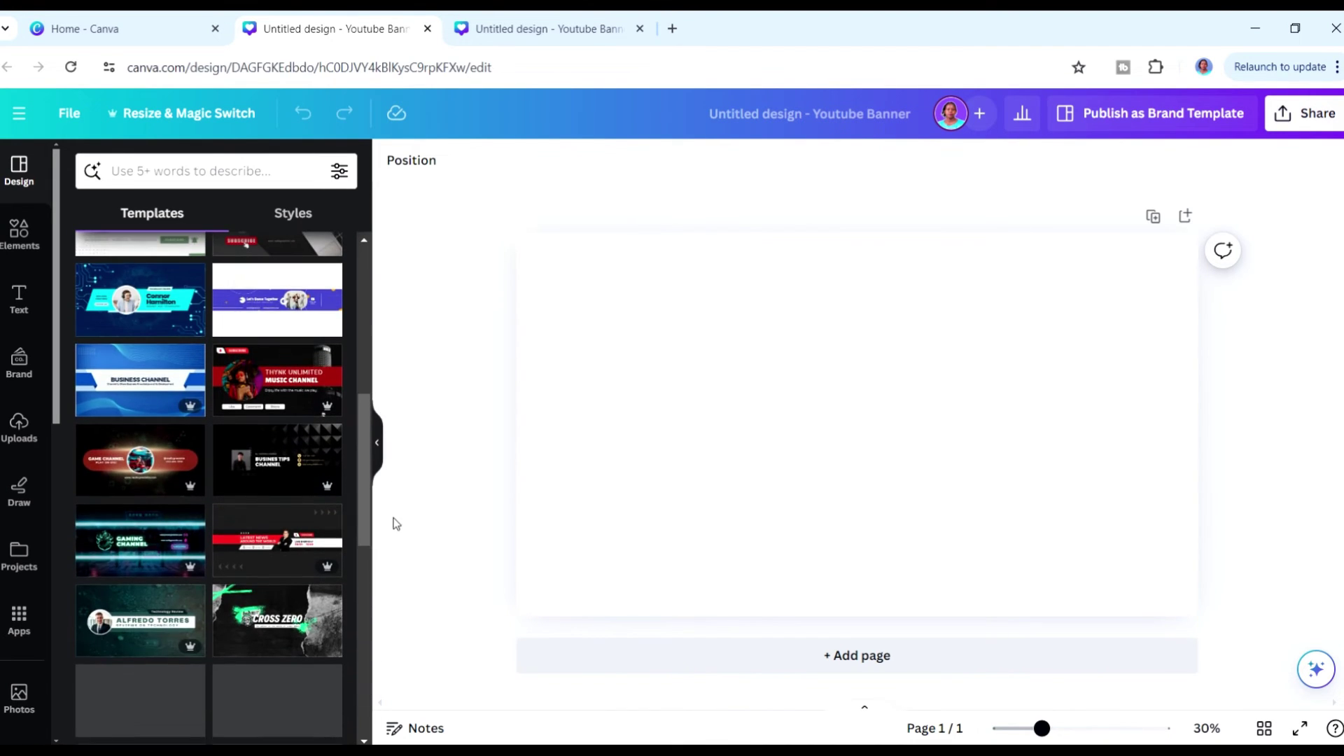
left_click_drag(373, 441, 382, 557)
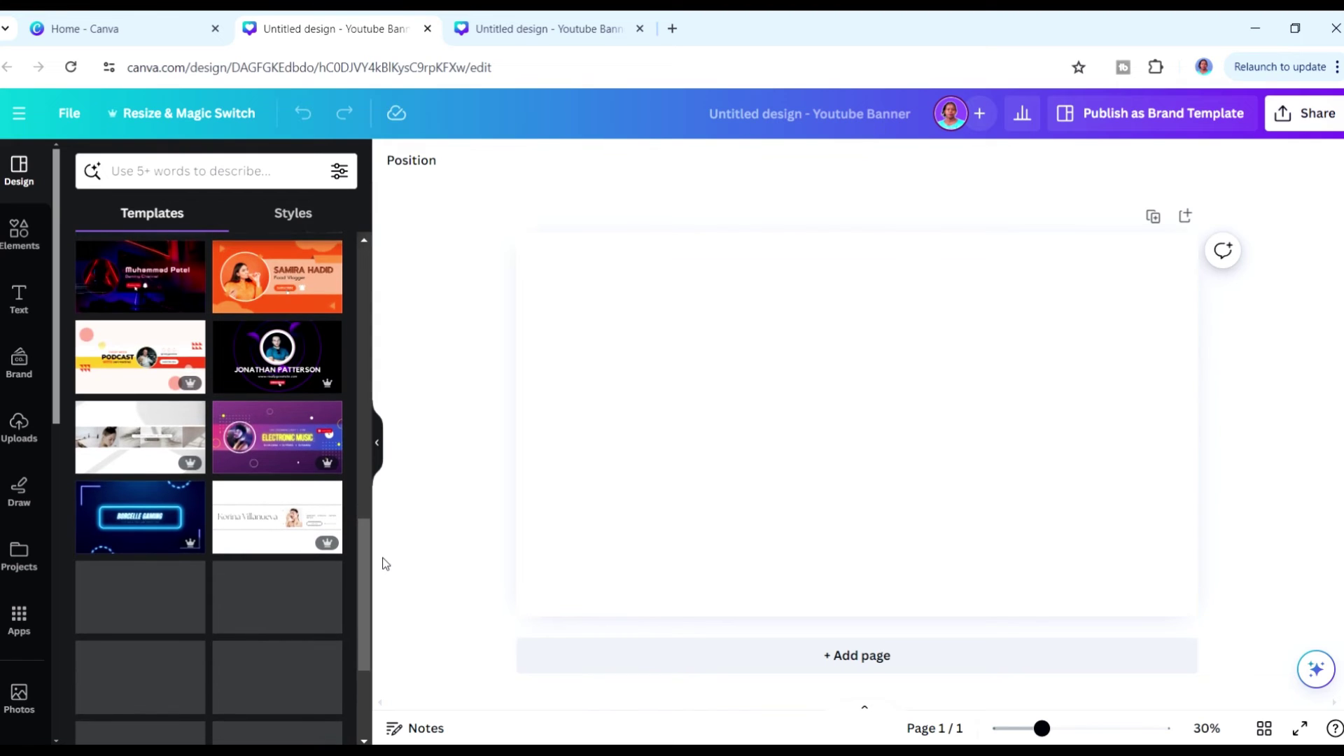
left_click_drag(371, 604, 355, 337)
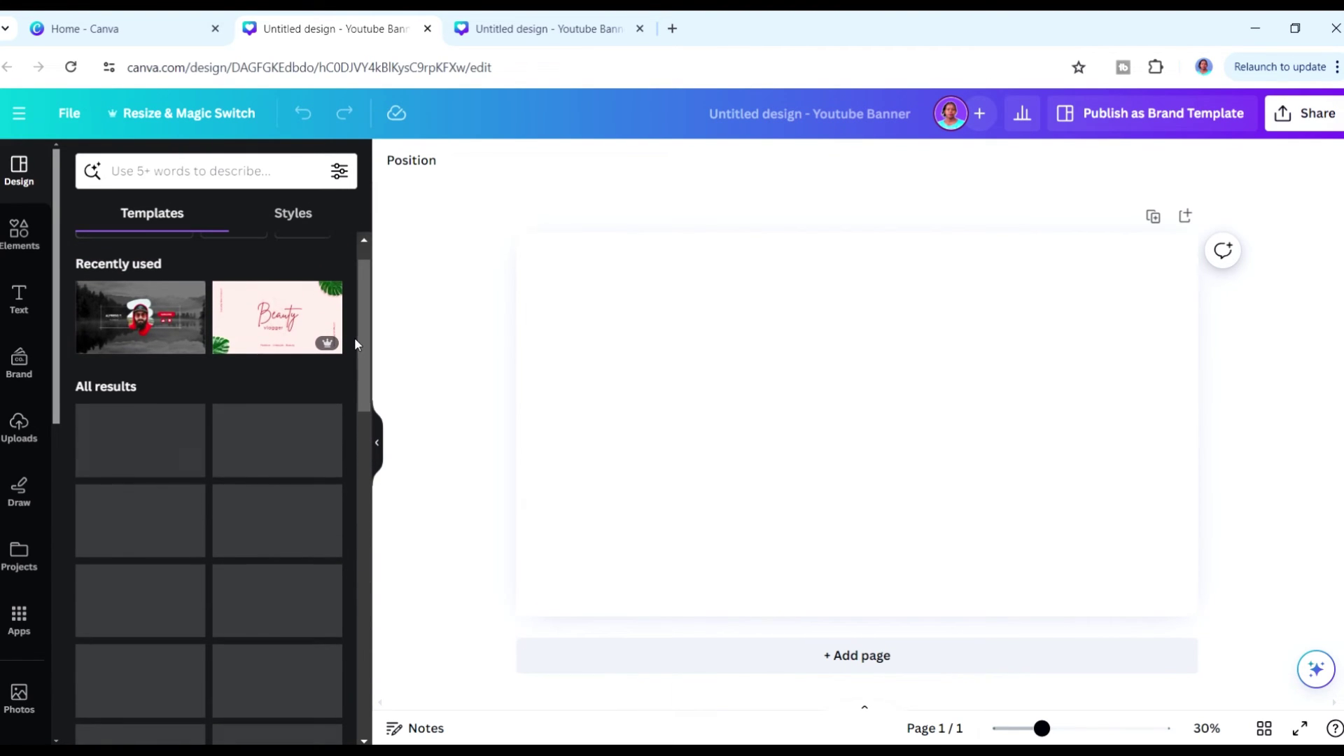
left_click(138, 315)
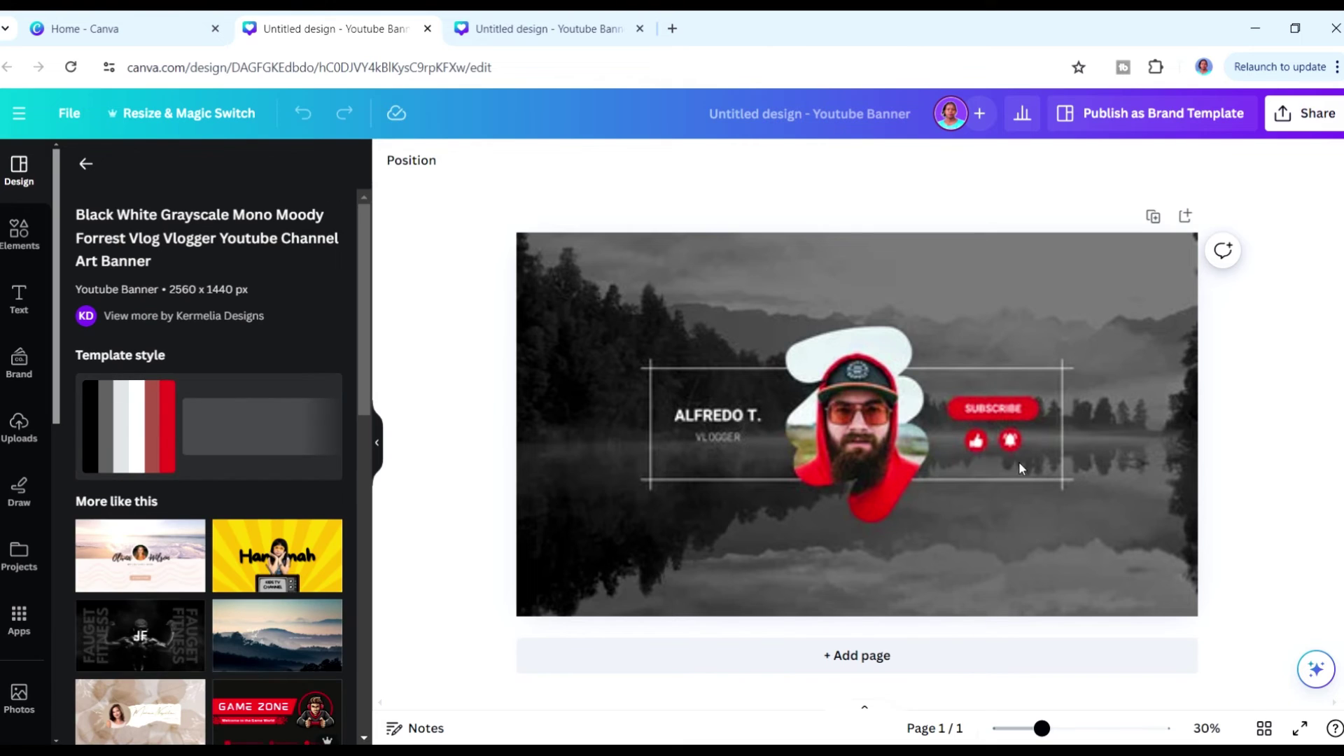
Replace the man's photo in the banner's central frame with the uploaded cartoon girl portrait.
left_click(824, 381)
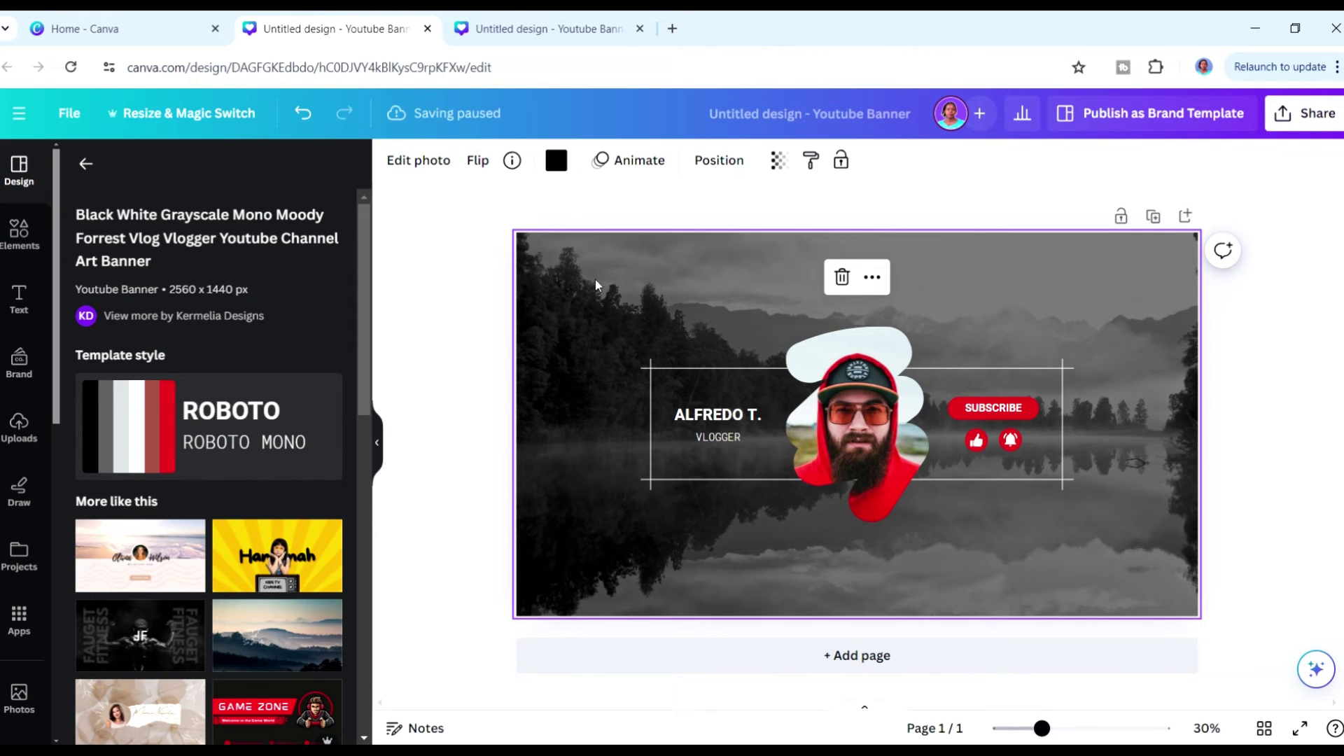
left_click(851, 430)
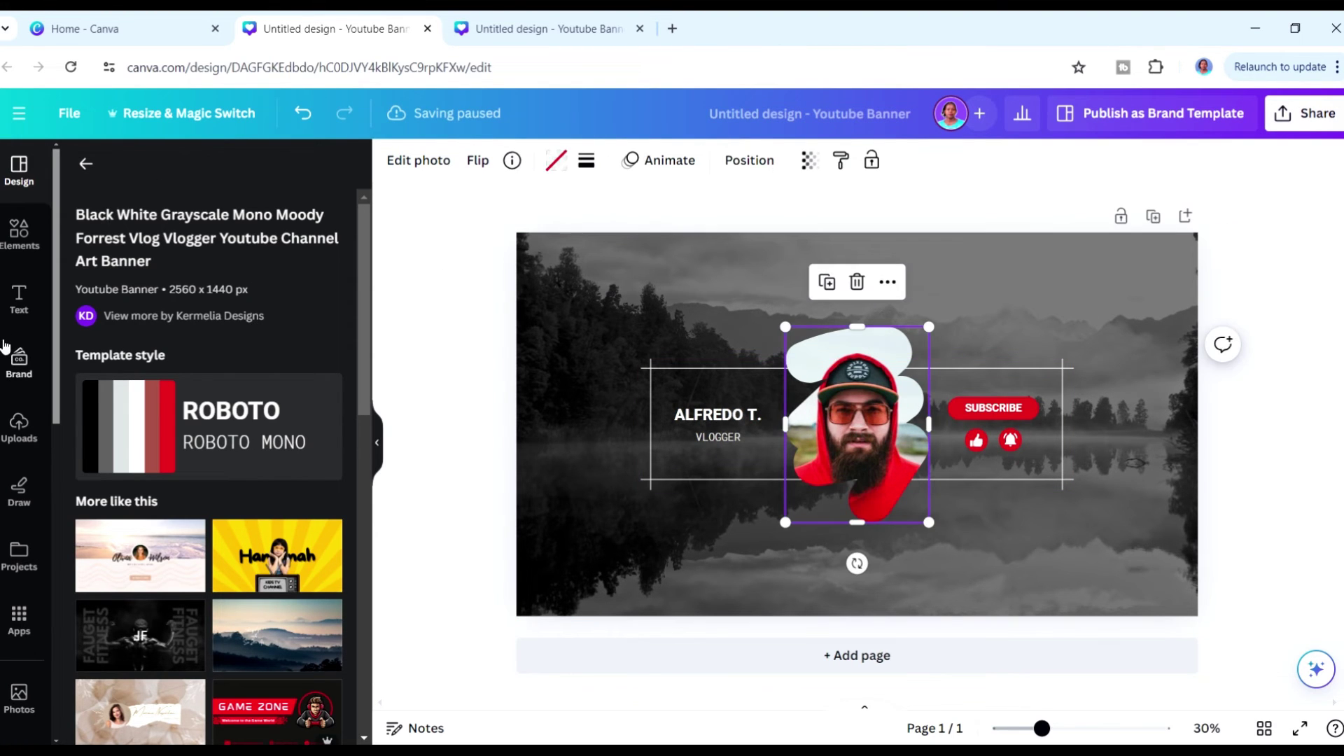
left_click(17, 421)
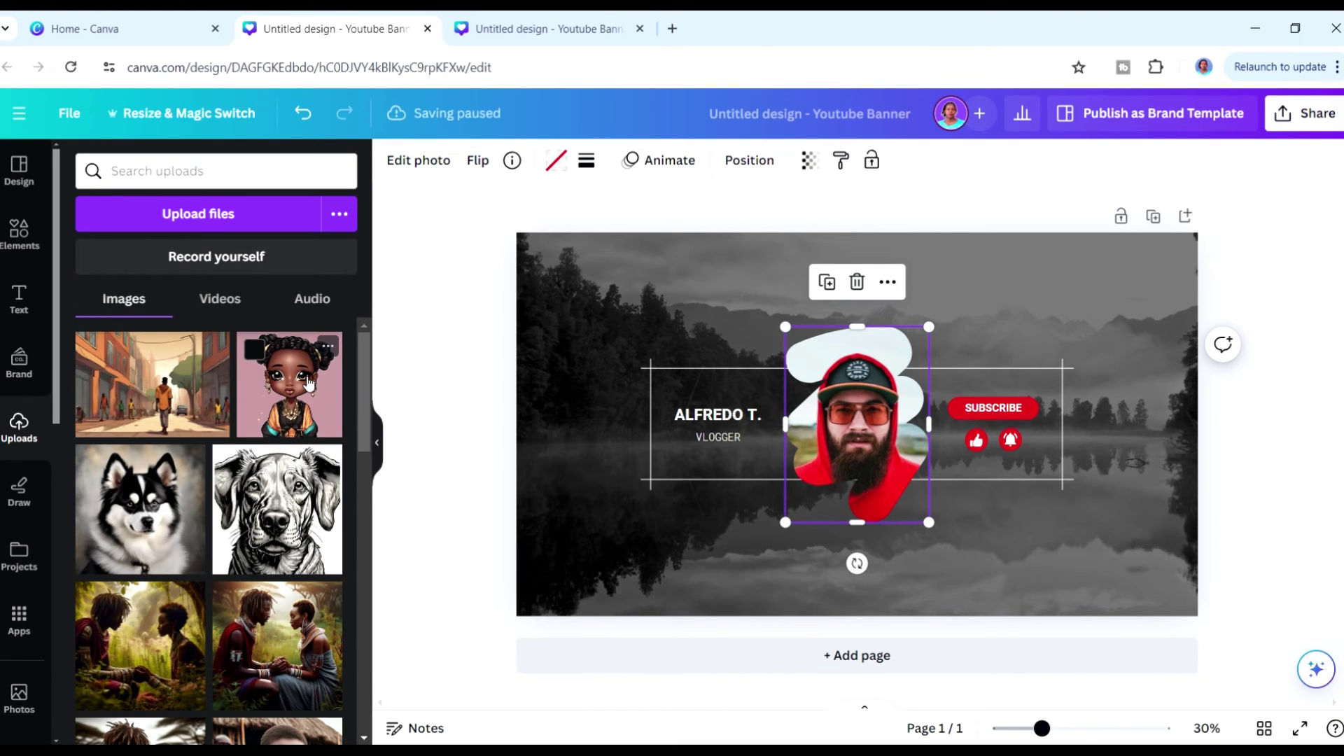
left_click_drag(308, 382, 886, 463)
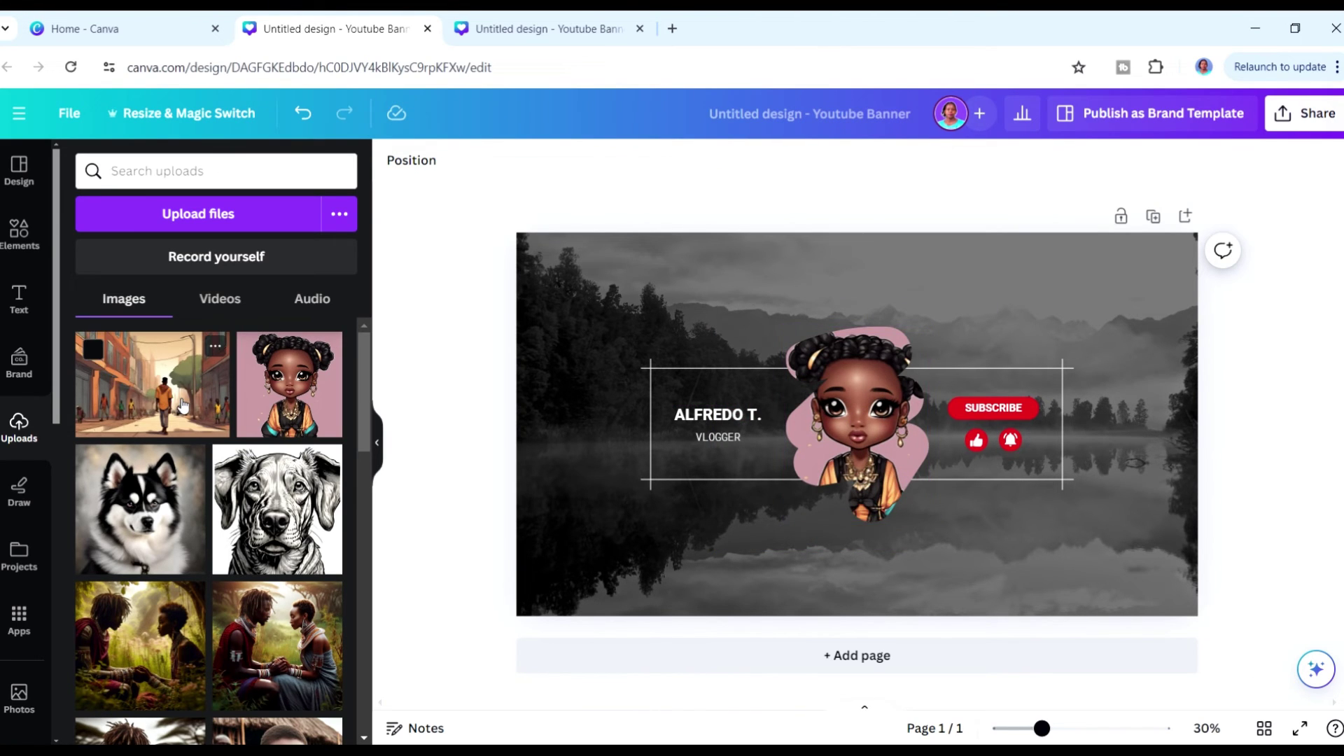
Add the uploaded African street illustration to the banner and set it as the background.
left_click(182, 405)
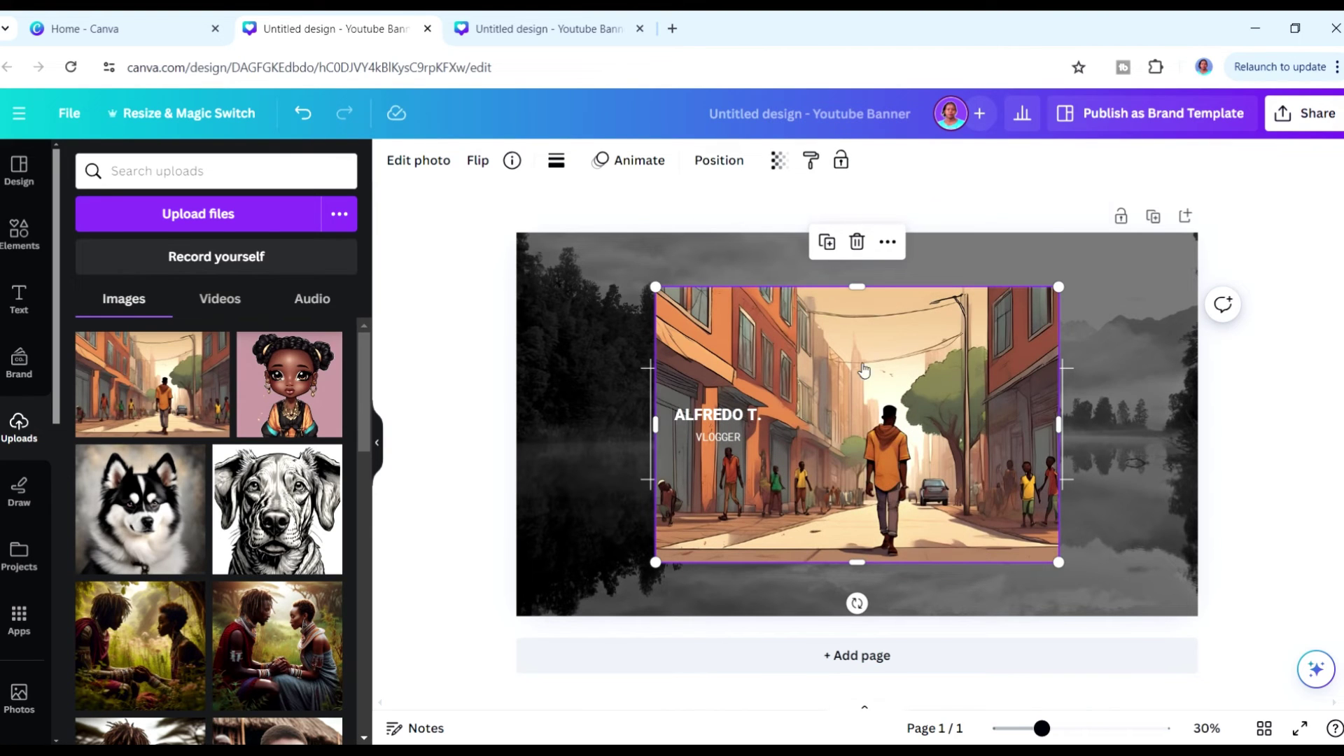
right_click(864, 369)
left_click(961, 680)
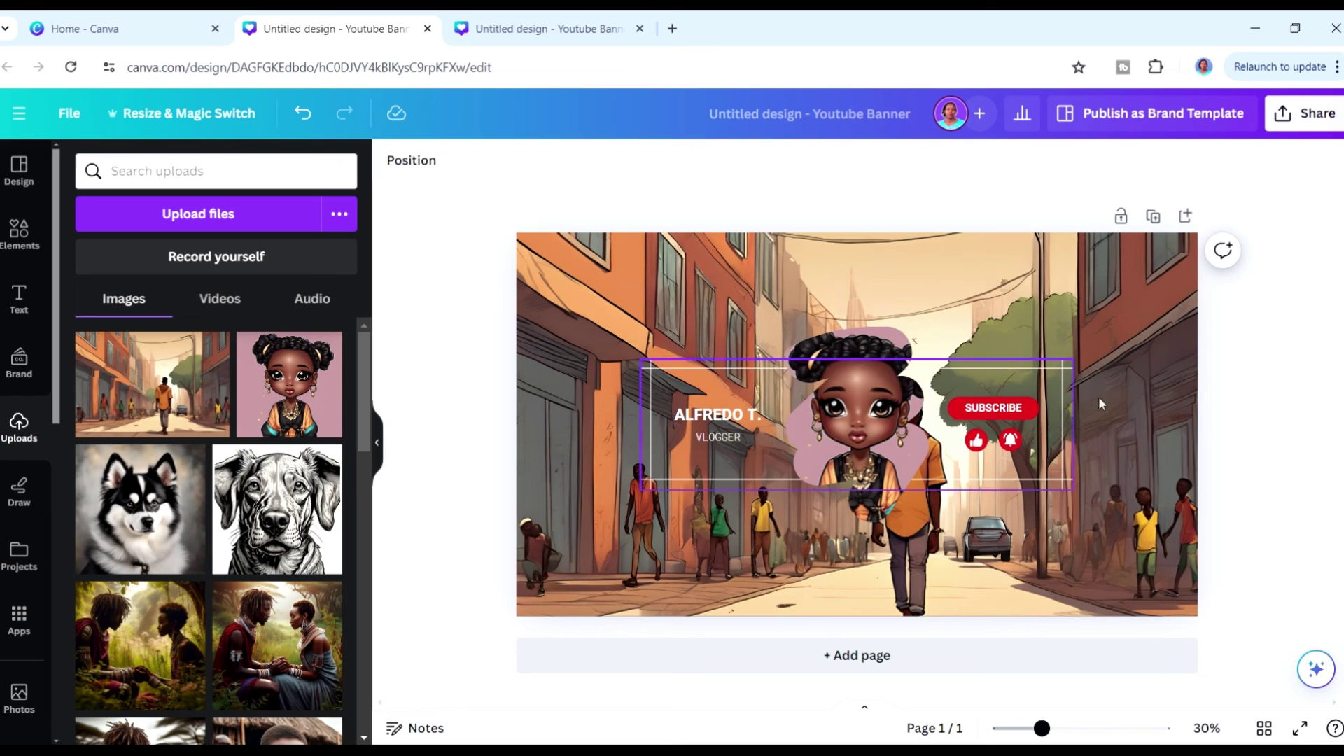
Reduce the street background's opacity so it darkens, and move the girl portrait slightly right and down on the banner.
left_click(1111, 280)
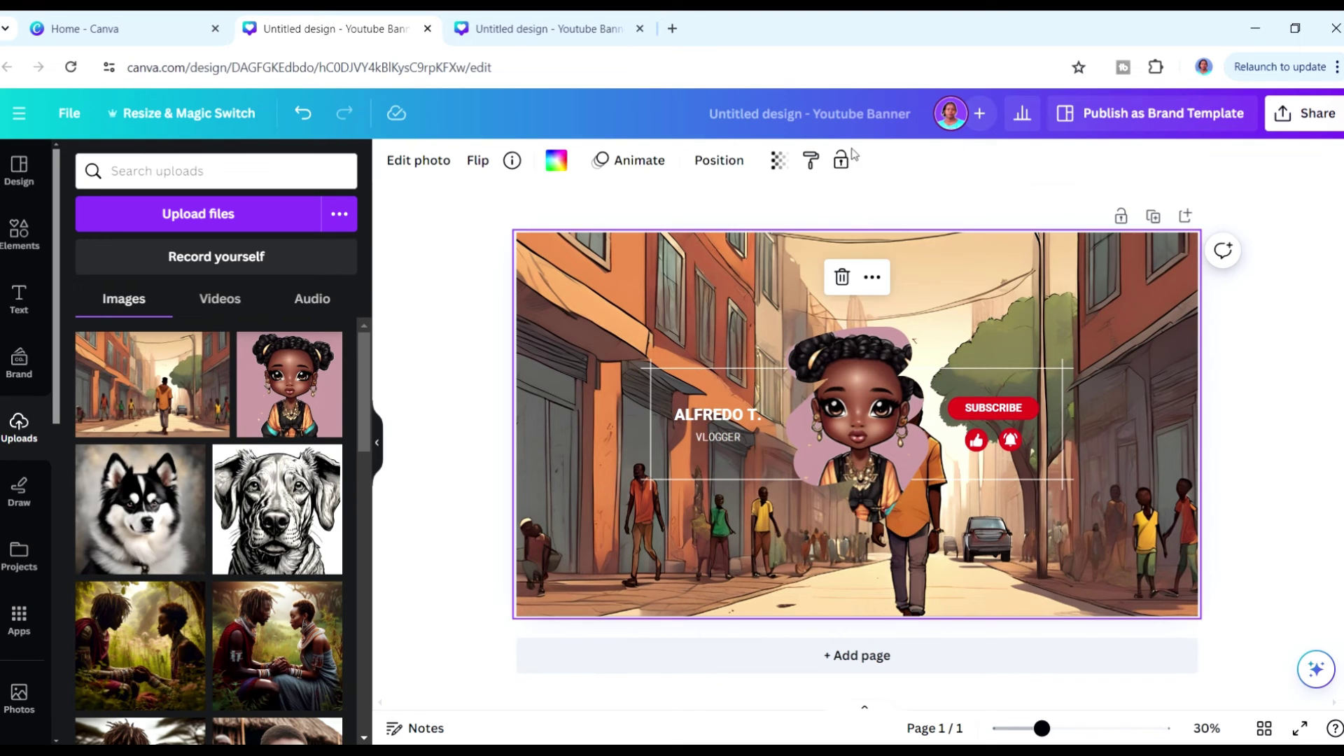
left_click(780, 160)
left_click_drag(731, 240, 608, 236)
left_click_drag(851, 448, 869, 462)
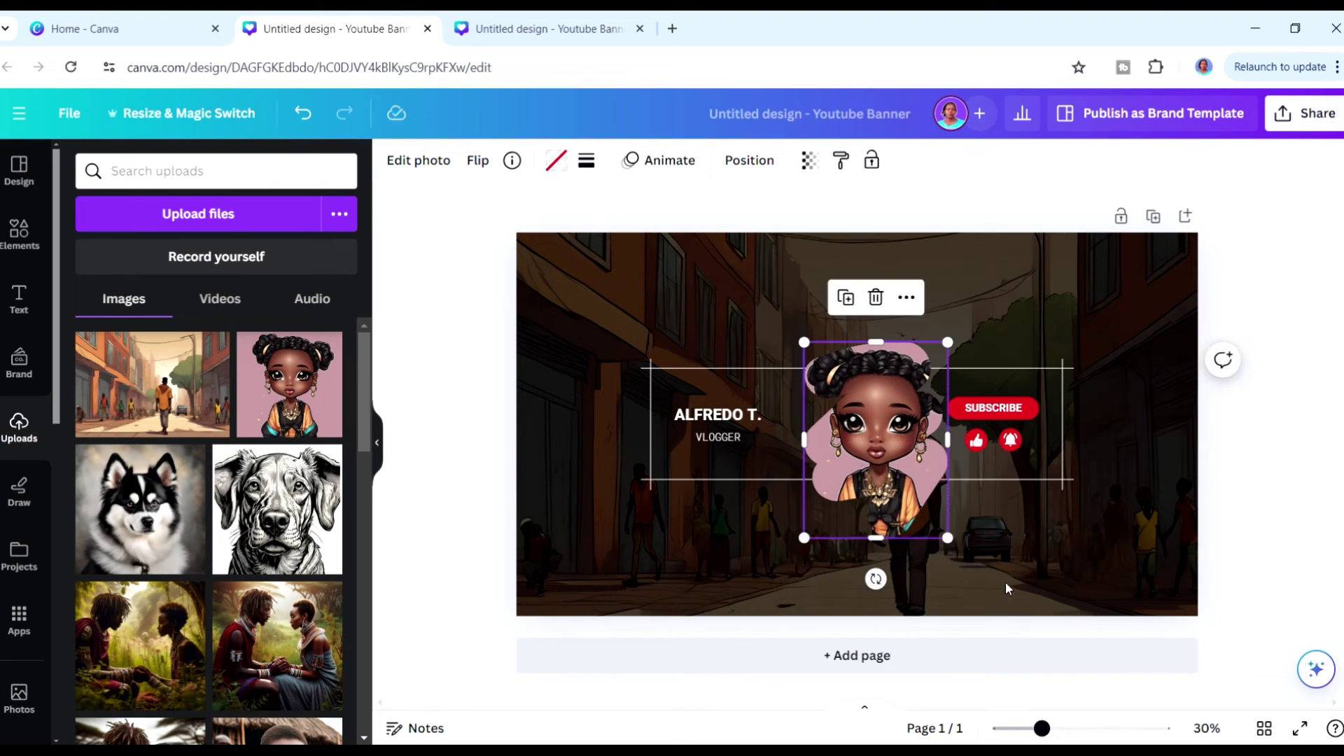
left_click(1006, 582)
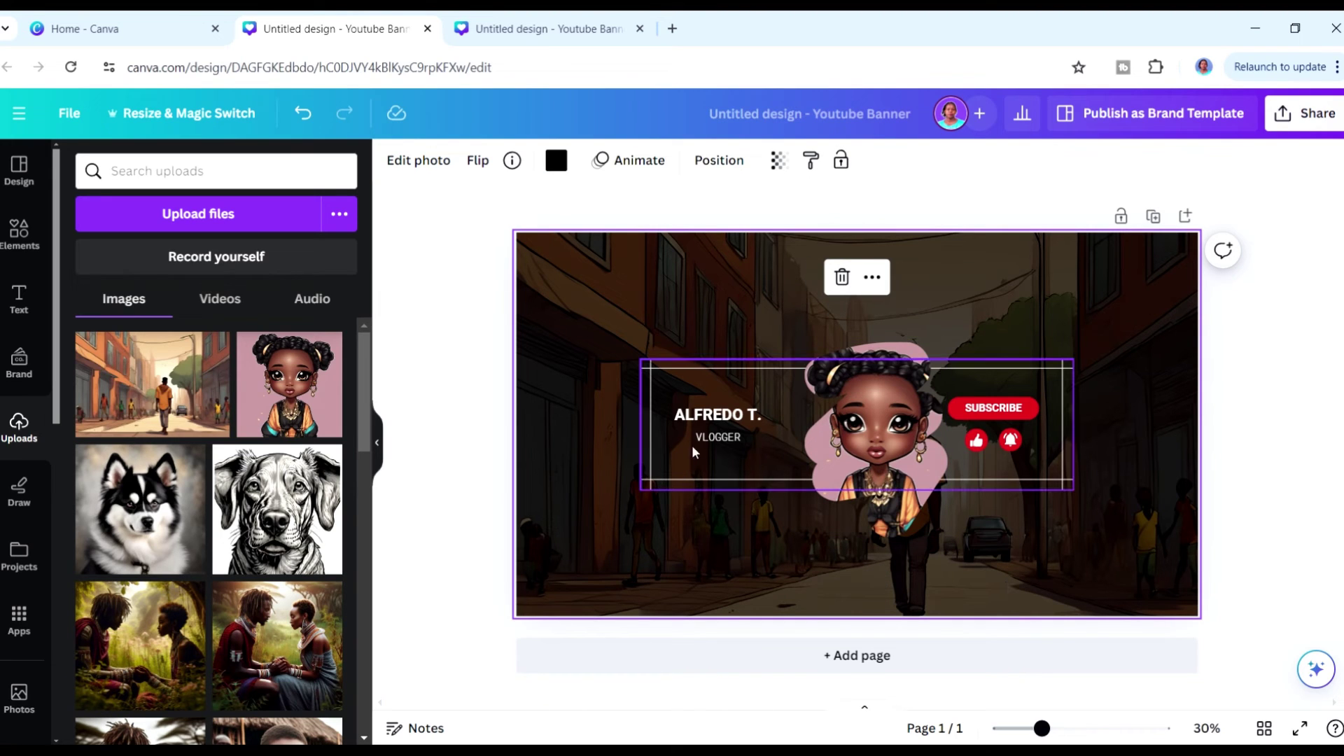
Change the banner's heading to "PERIS STORIES" and its subtitle to "AFRICAN", and close the banner design.
double_click(717, 418)
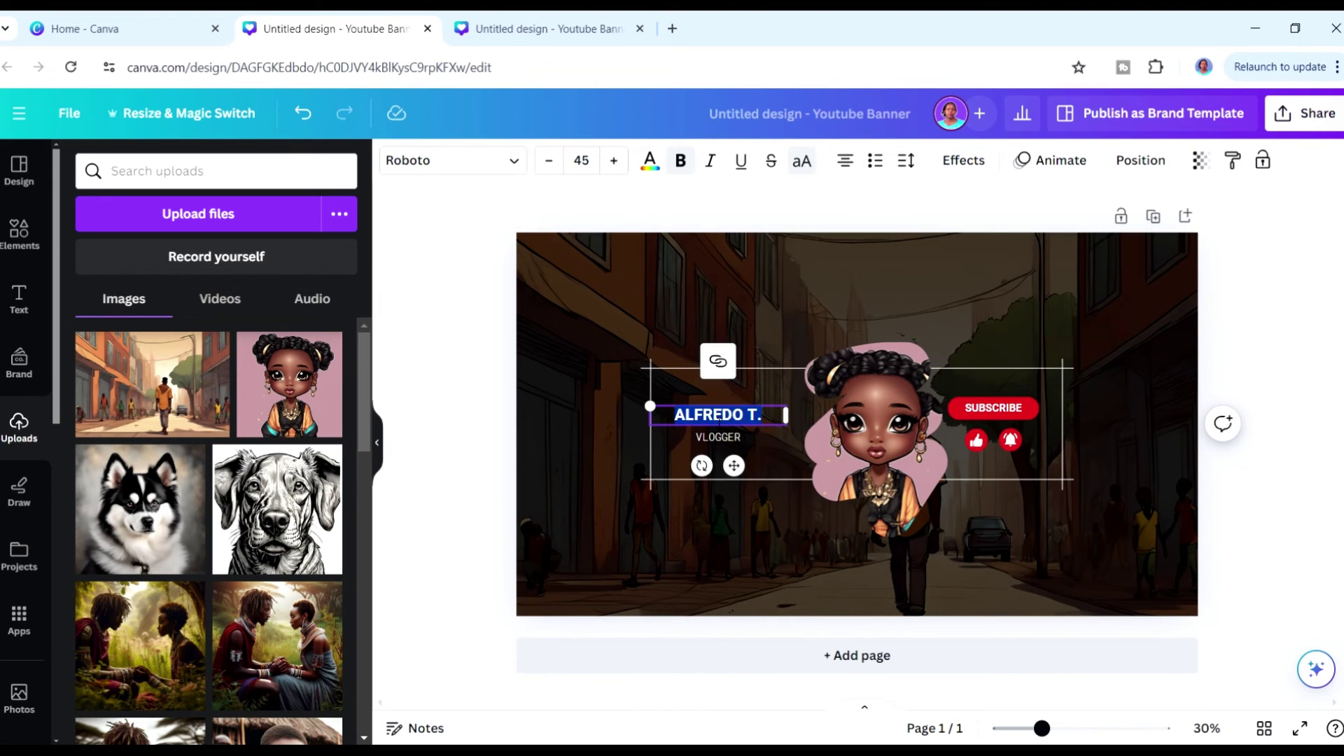
type("PERIS")
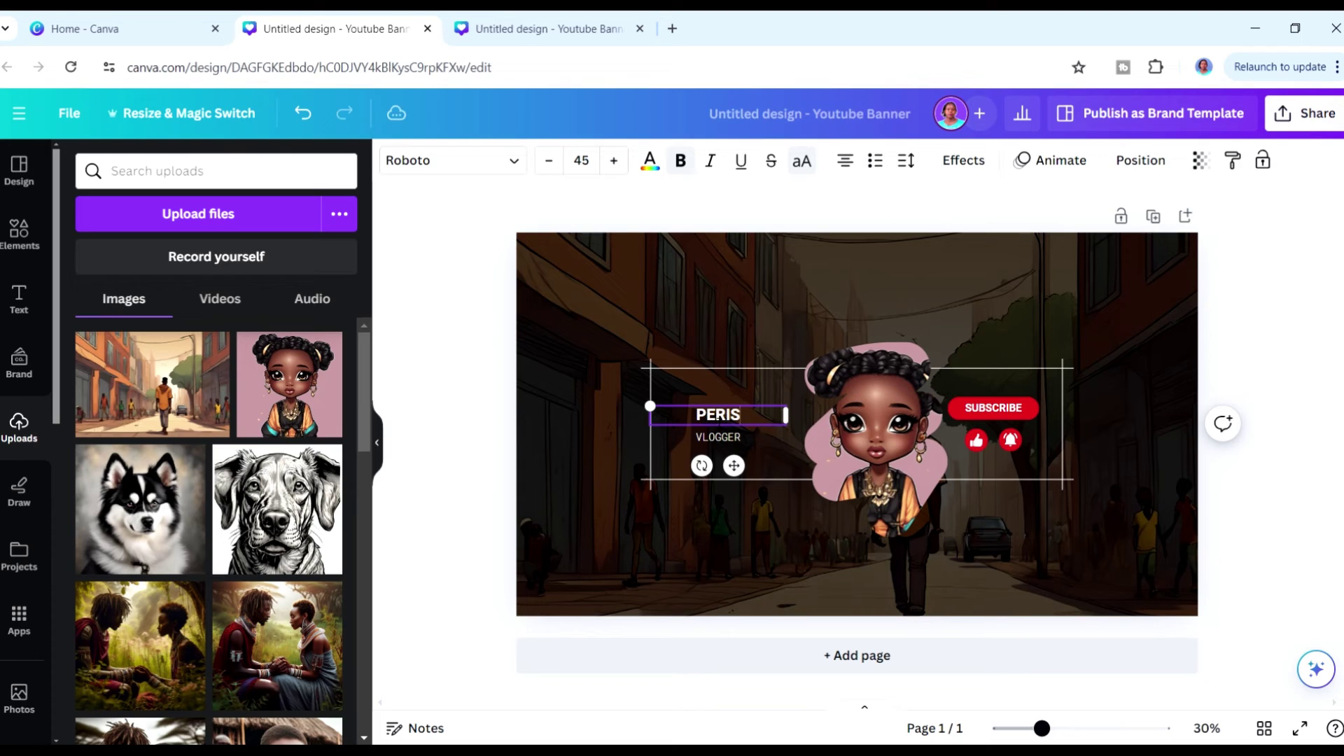
type(" STORIES")
double_click(718, 437)
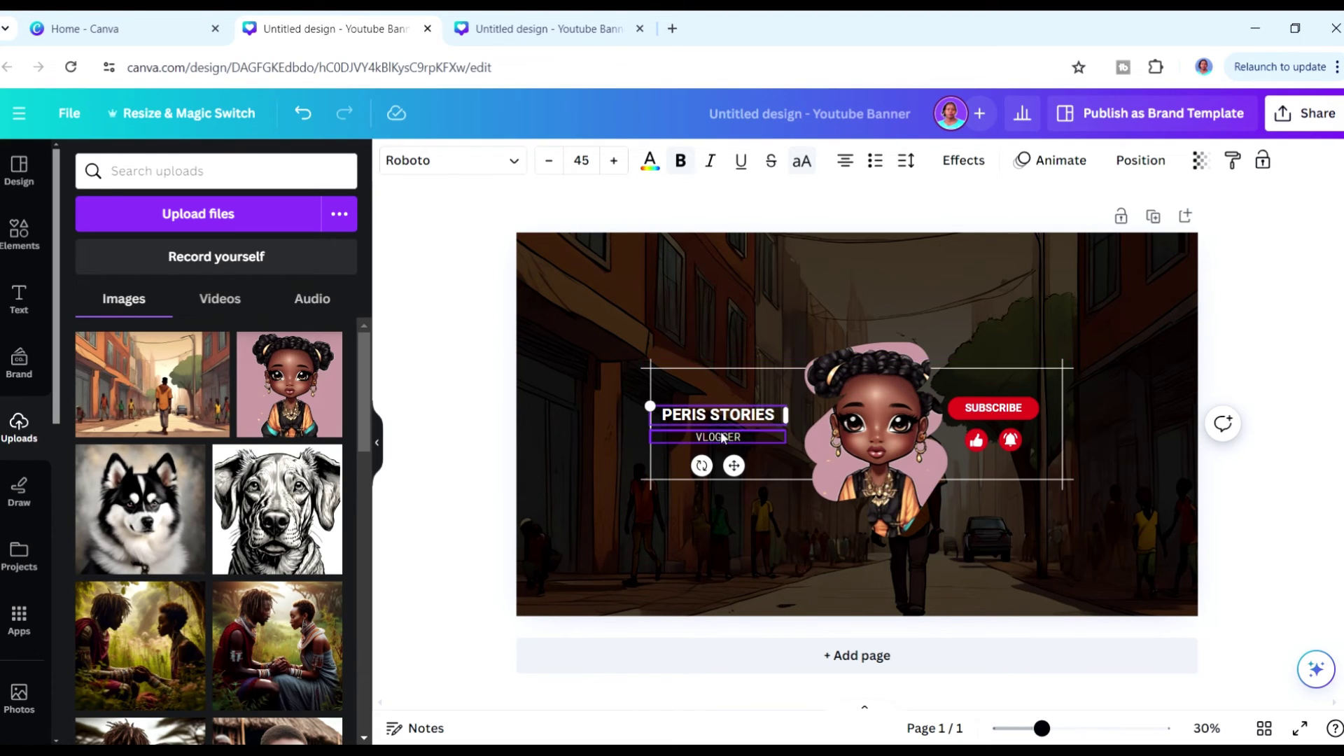
type("AFRICAN")
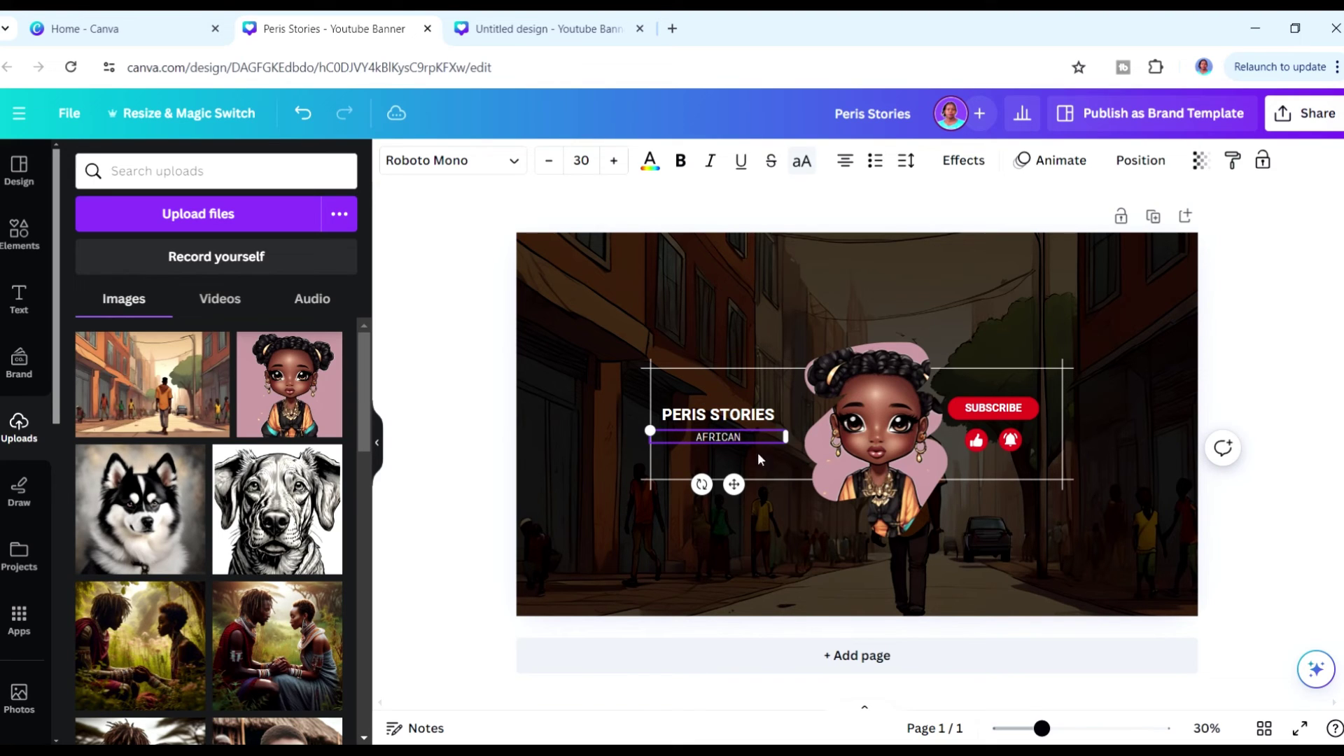
left_click(1036, 568)
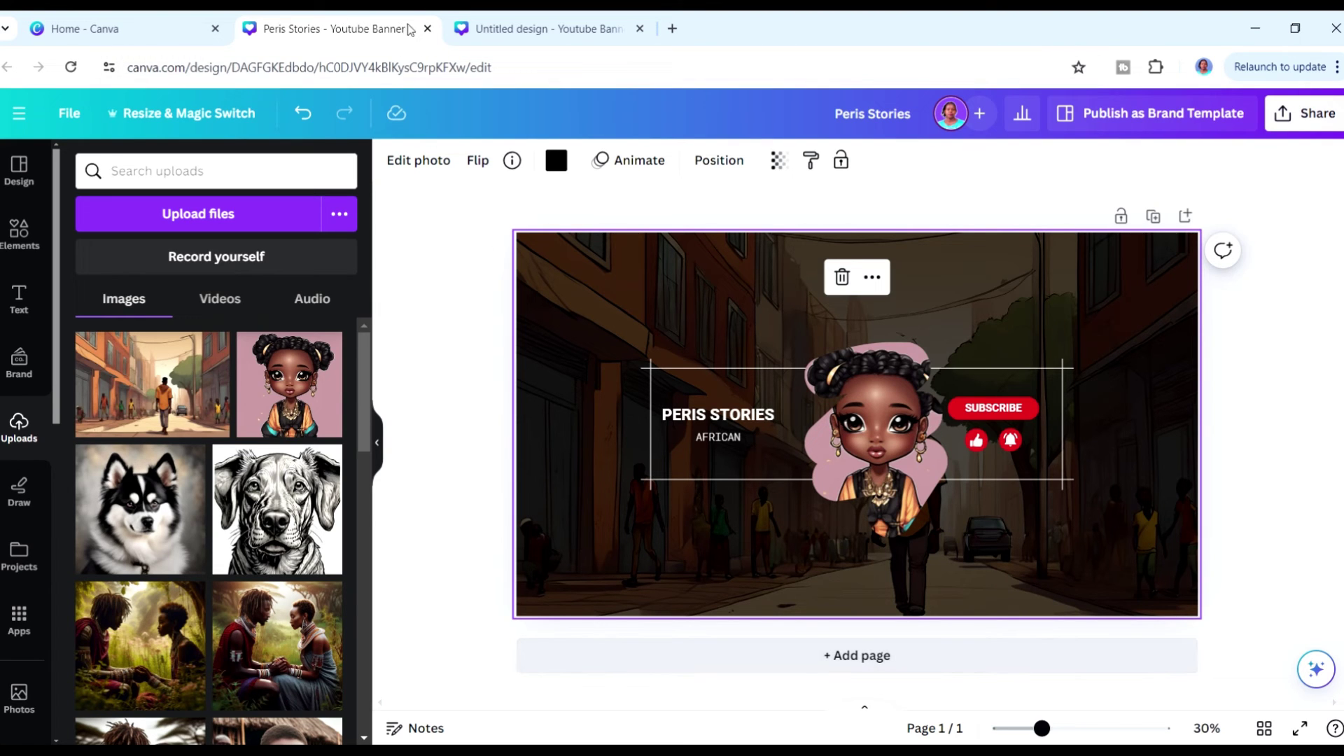
key("ctrl+w")
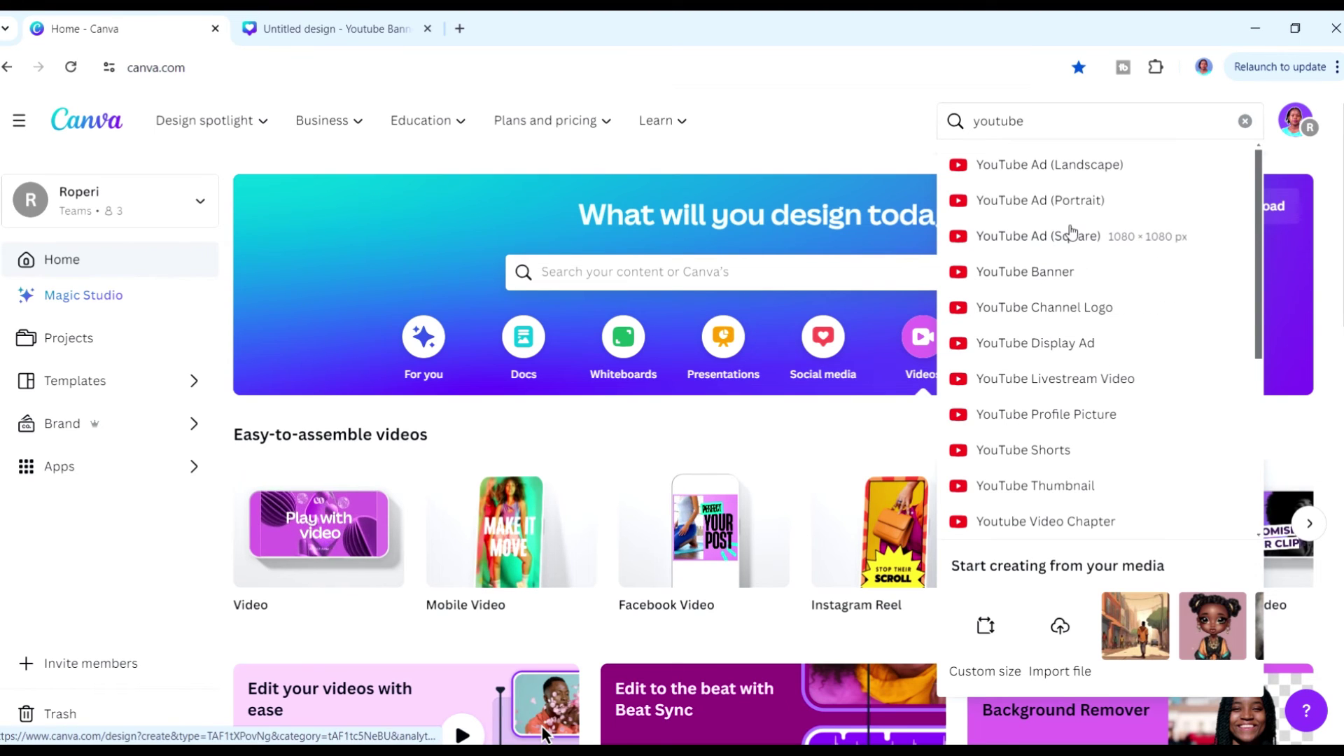
Create a YouTube Profile Picture design from the Blue and Pink Modern Neon template and remove the woman's photo from its circular frame.
left_click(1056, 424)
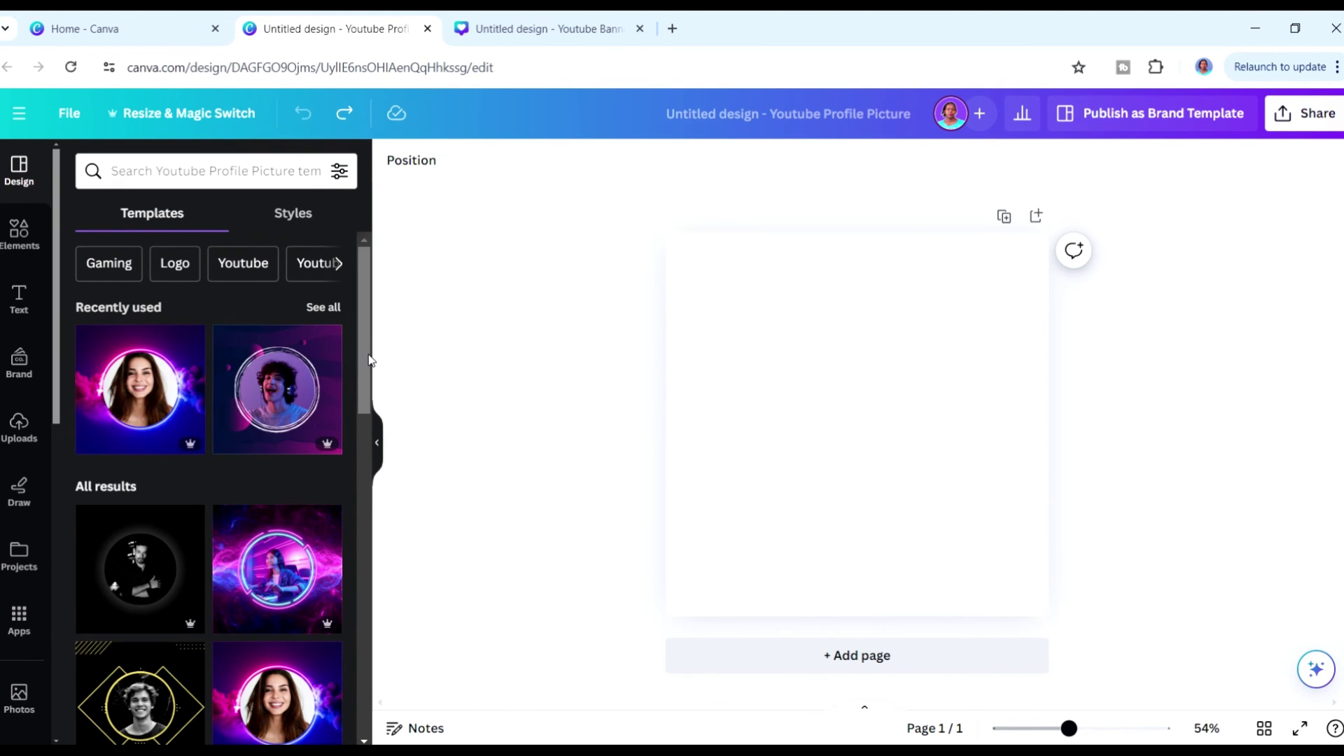
scroll(295, 411, "down", 4)
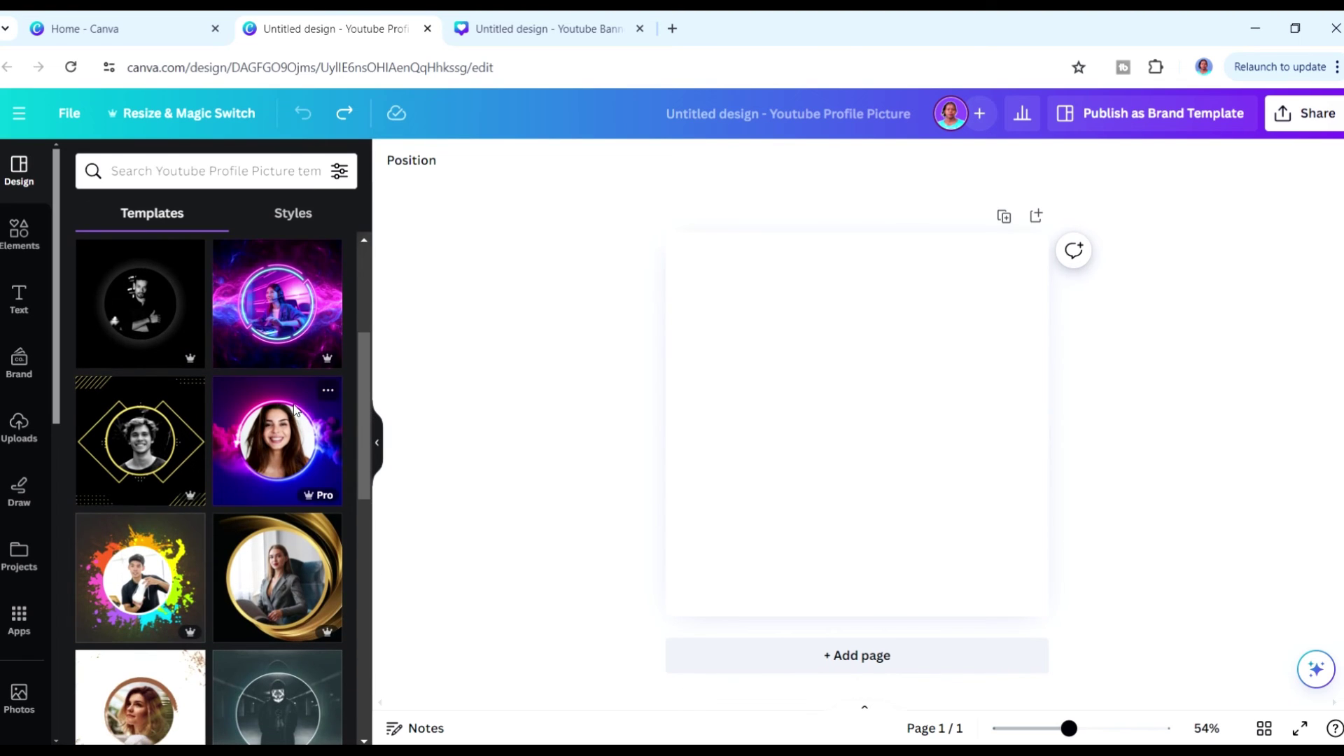
left_click(295, 411)
left_click(818, 432)
key("Delete")
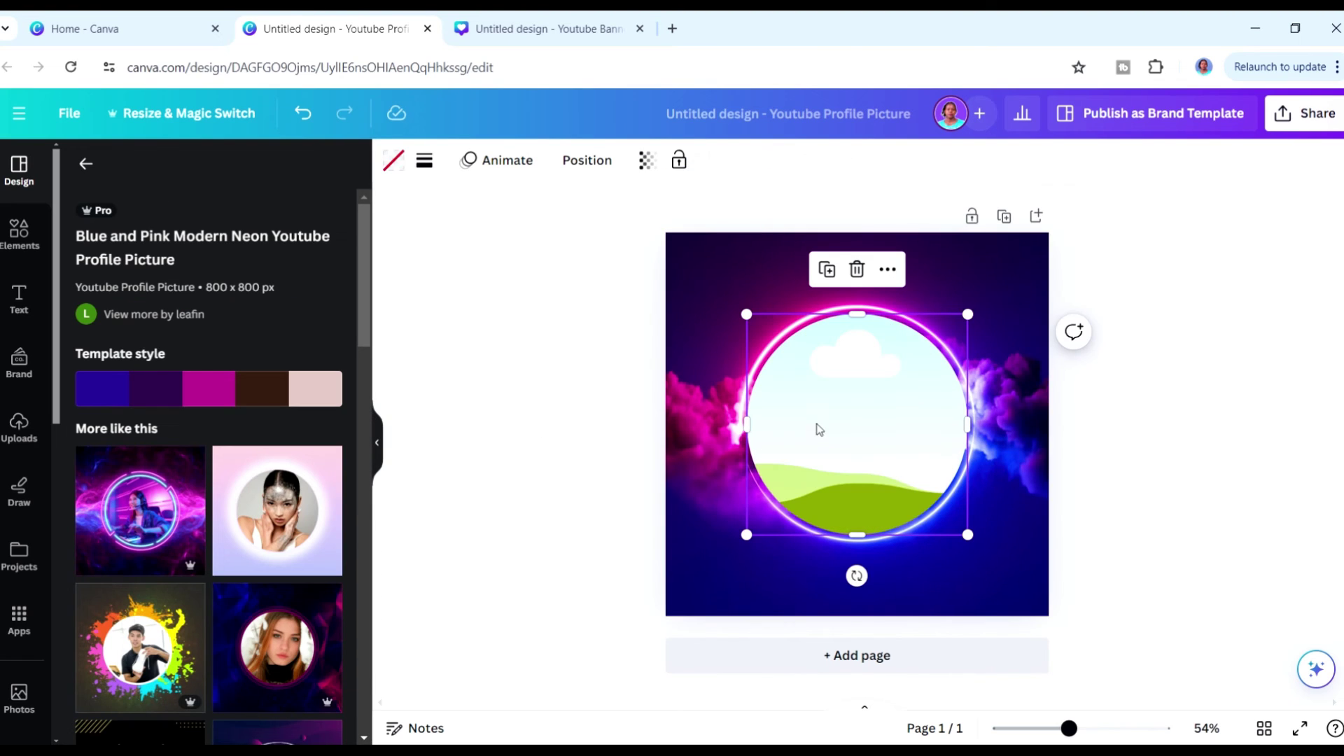
Fill the profile picture's circular frame with the uploaded cartoon girl portrait, and close the design.
left_click(19, 422)
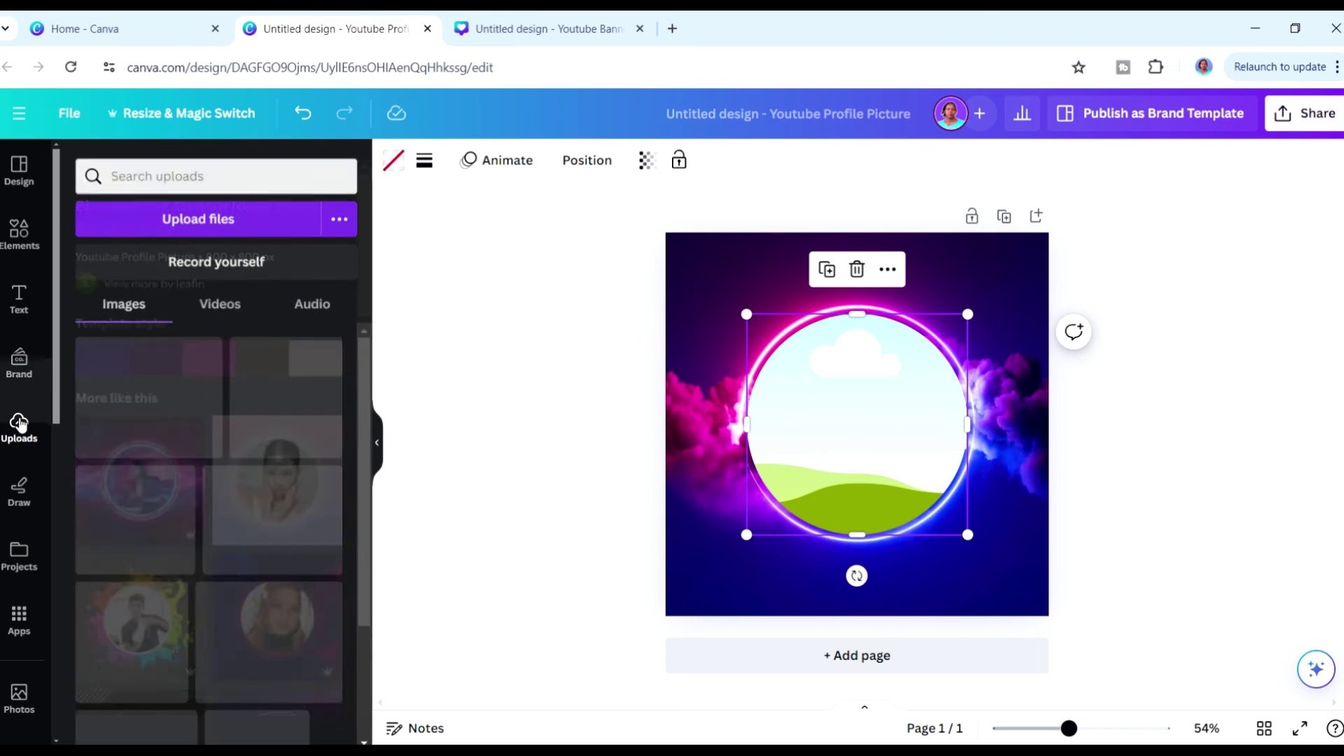
left_click(289, 385)
left_click_drag(857, 405, 872, 493)
left_click(1008, 565)
double_click(843, 516)
left_click(1000, 524)
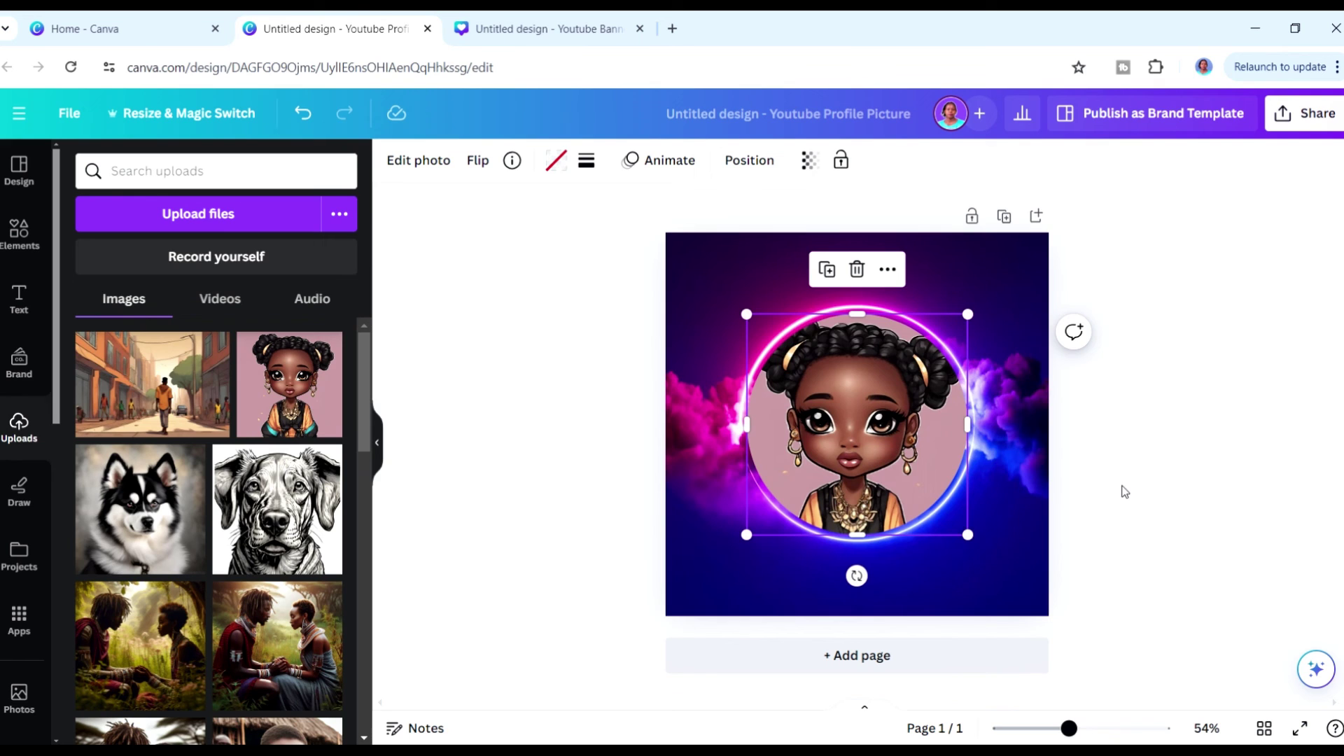
left_click(1125, 492)
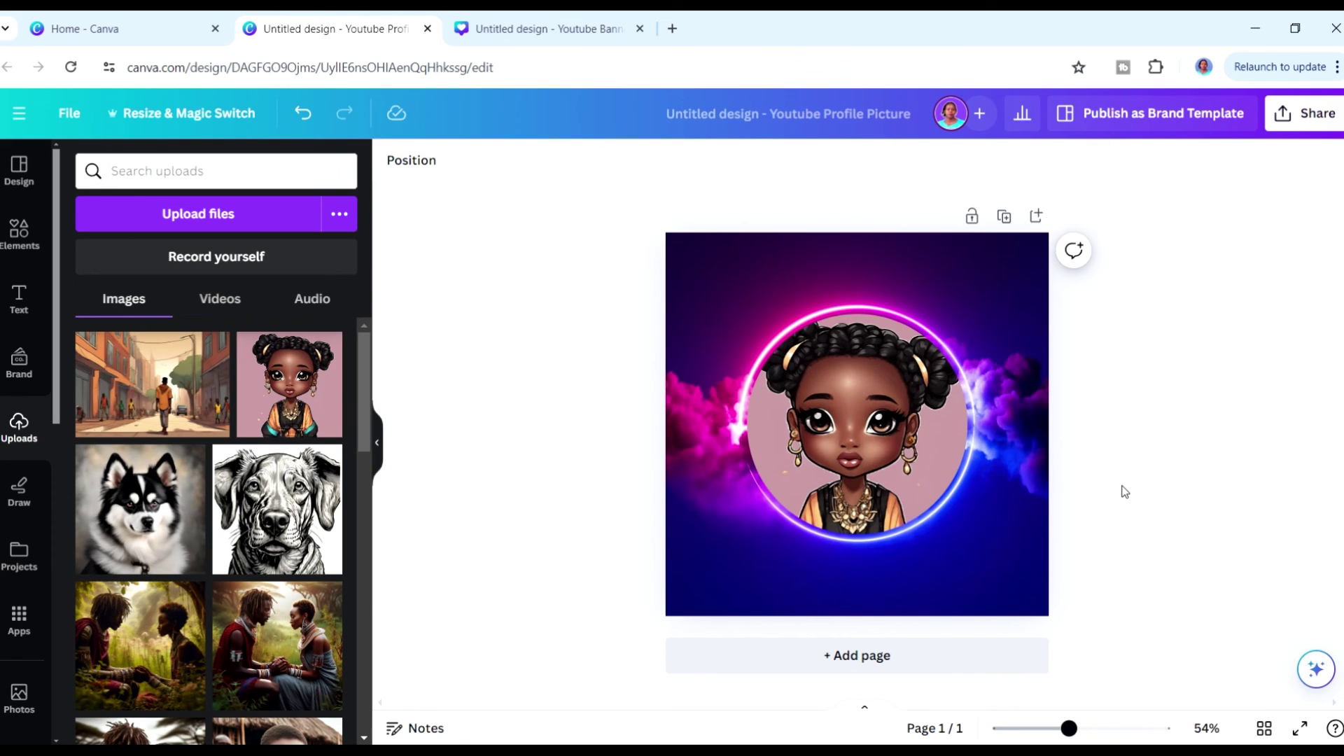
key("ctrl+w")
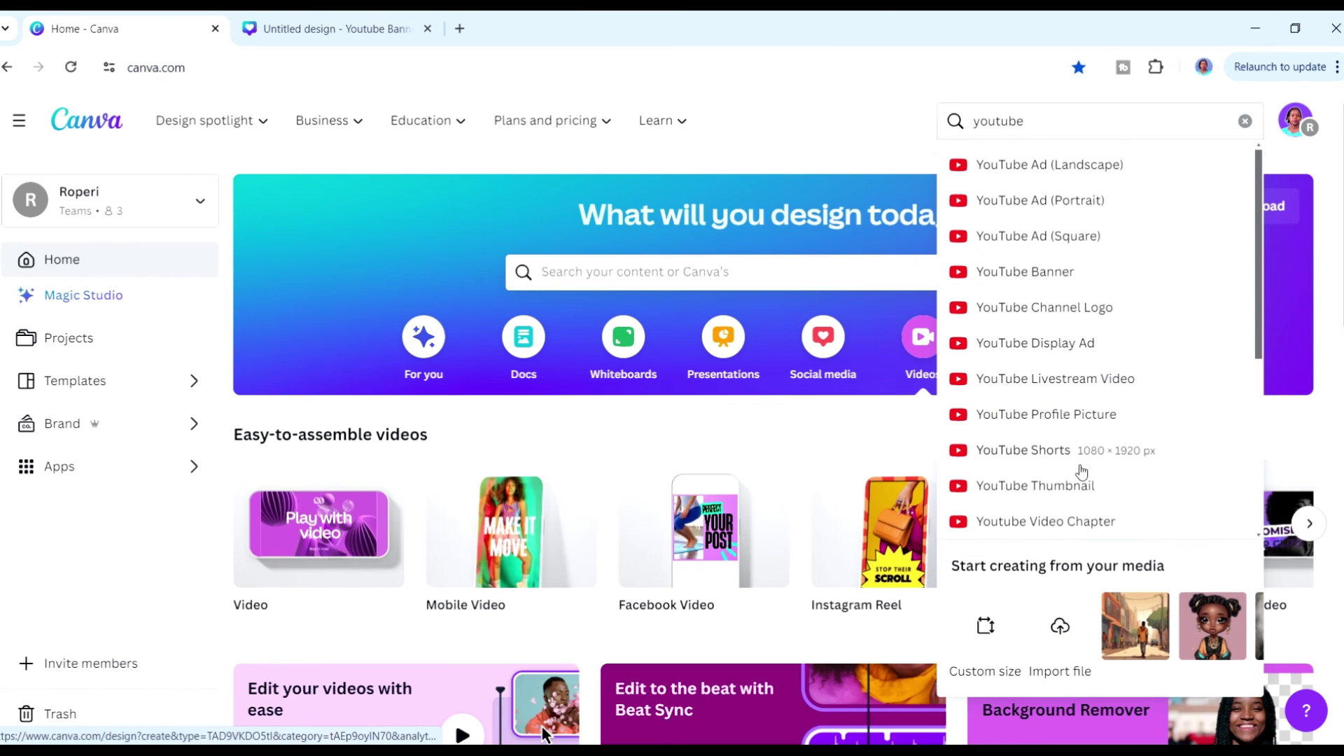
Create a YouTube Thumbnail design, search the templates for "africican stories" and apply the Green Modern Assam Tea Story template.
left_click(1066, 485)
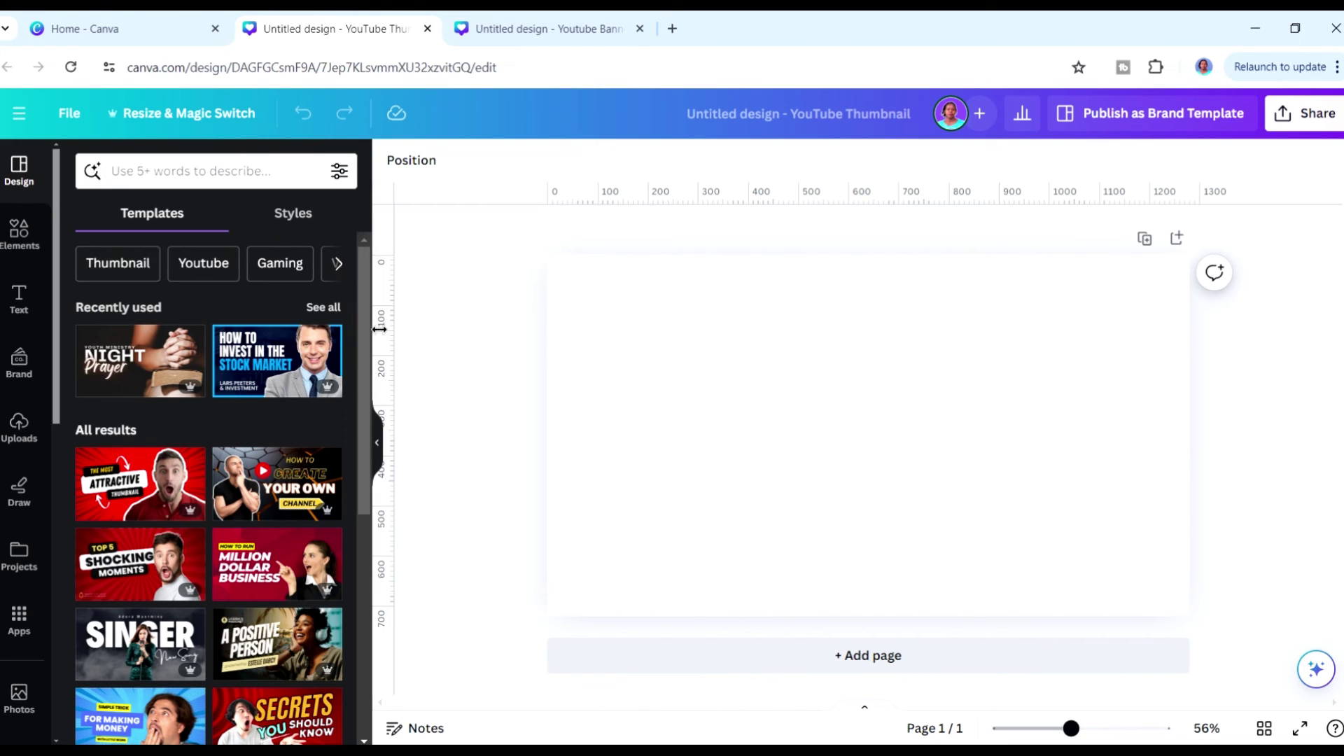
scroll(350, 515, "down", 6)
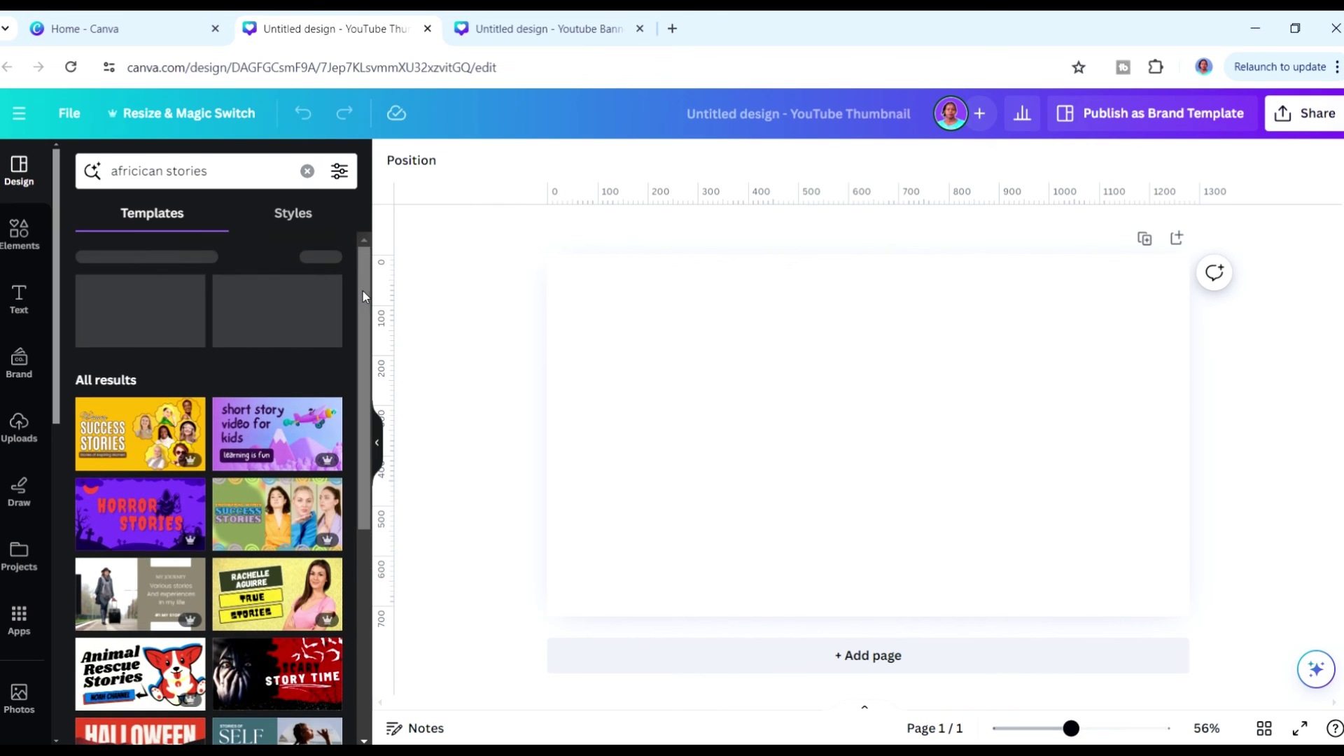
scroll(364, 288, "down", 3)
scroll(365, 350, "up", 3)
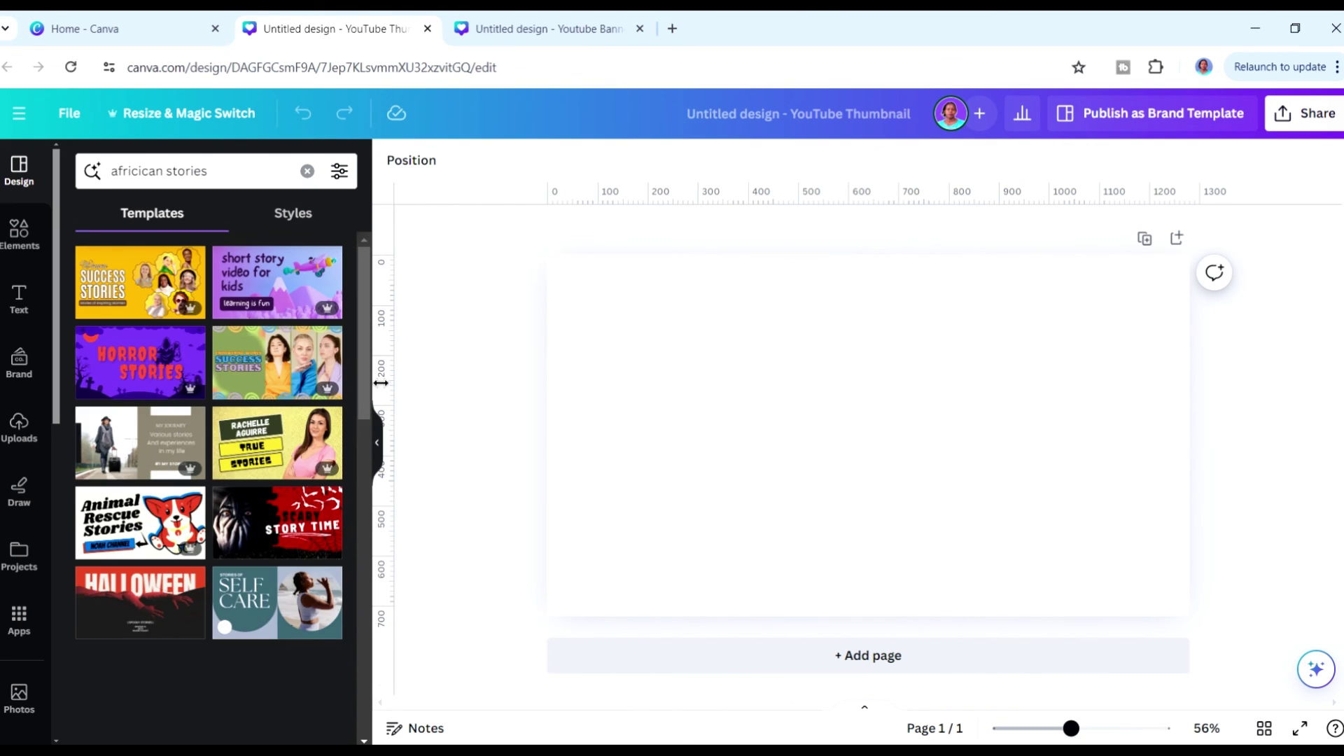
left_click_drag(365, 382, 359, 552)
scroll(366, 549, "down", 4)
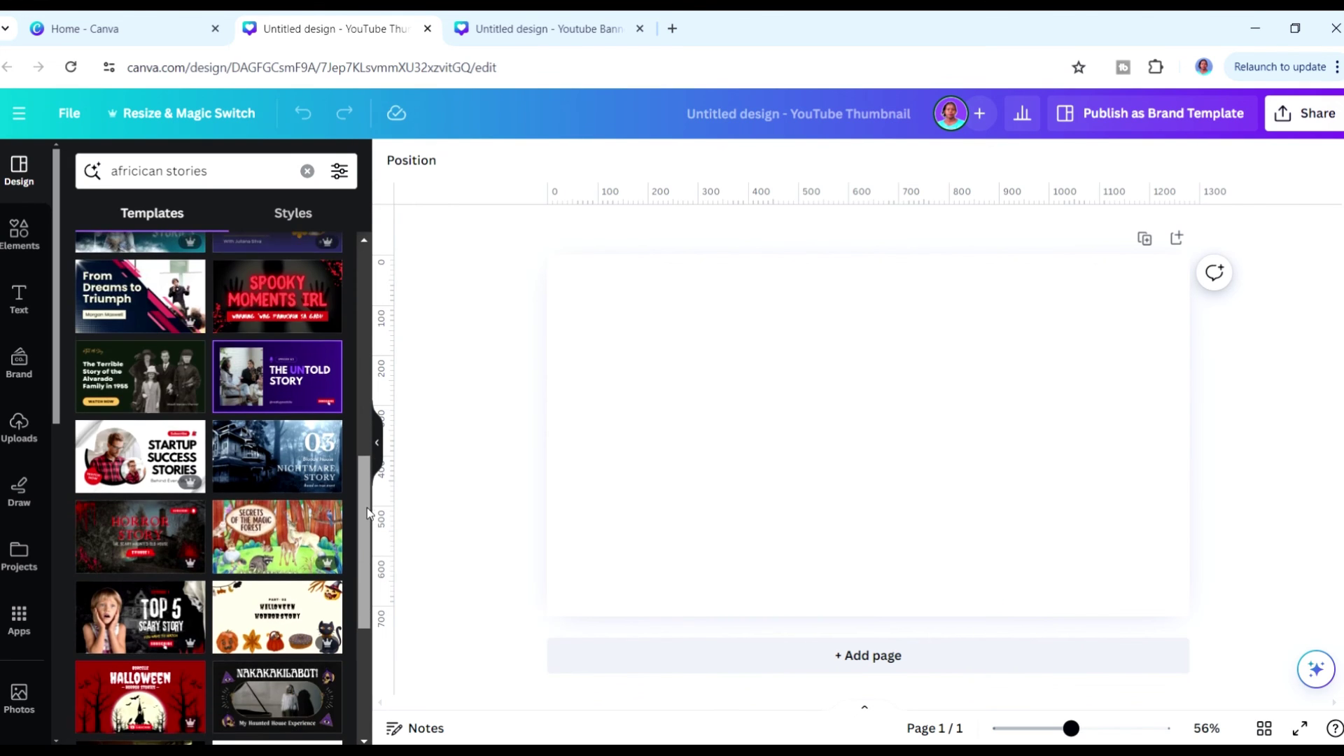
scroll(366, 549, "down", 5)
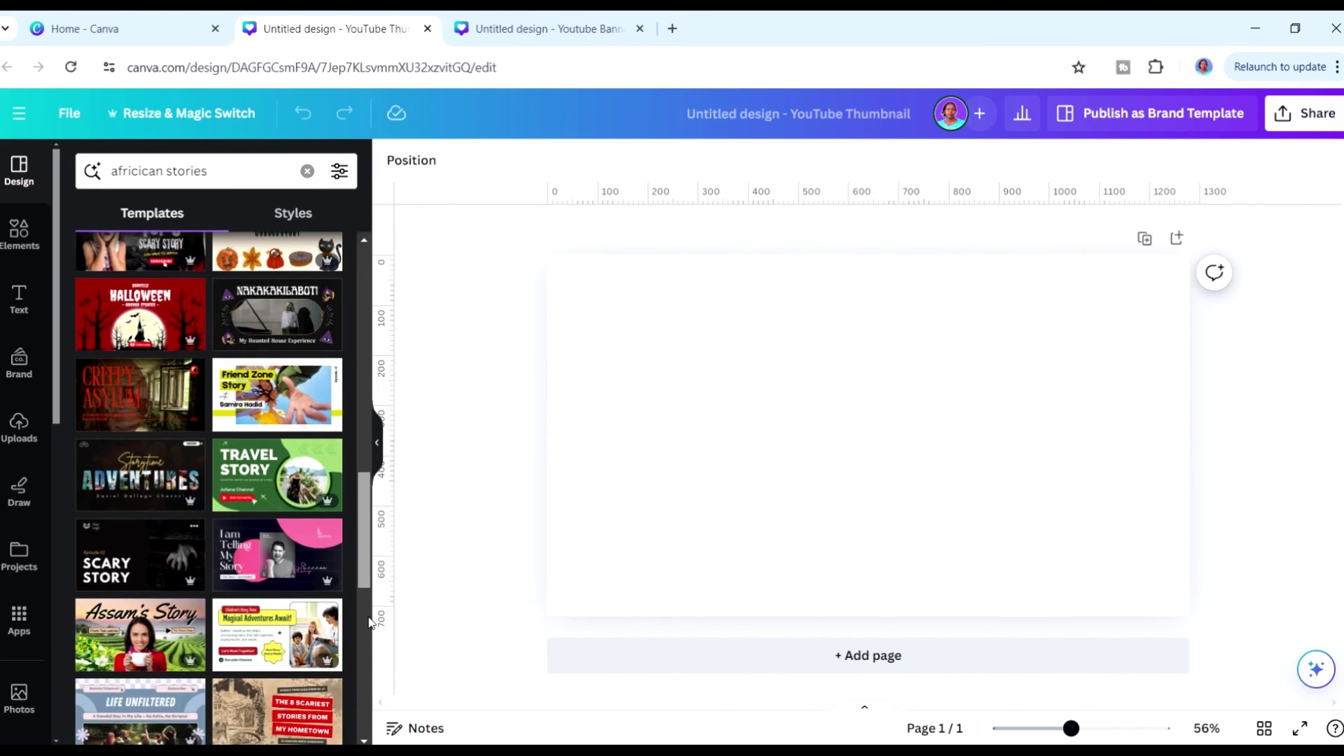
scroll(373, 581, "down", 5)
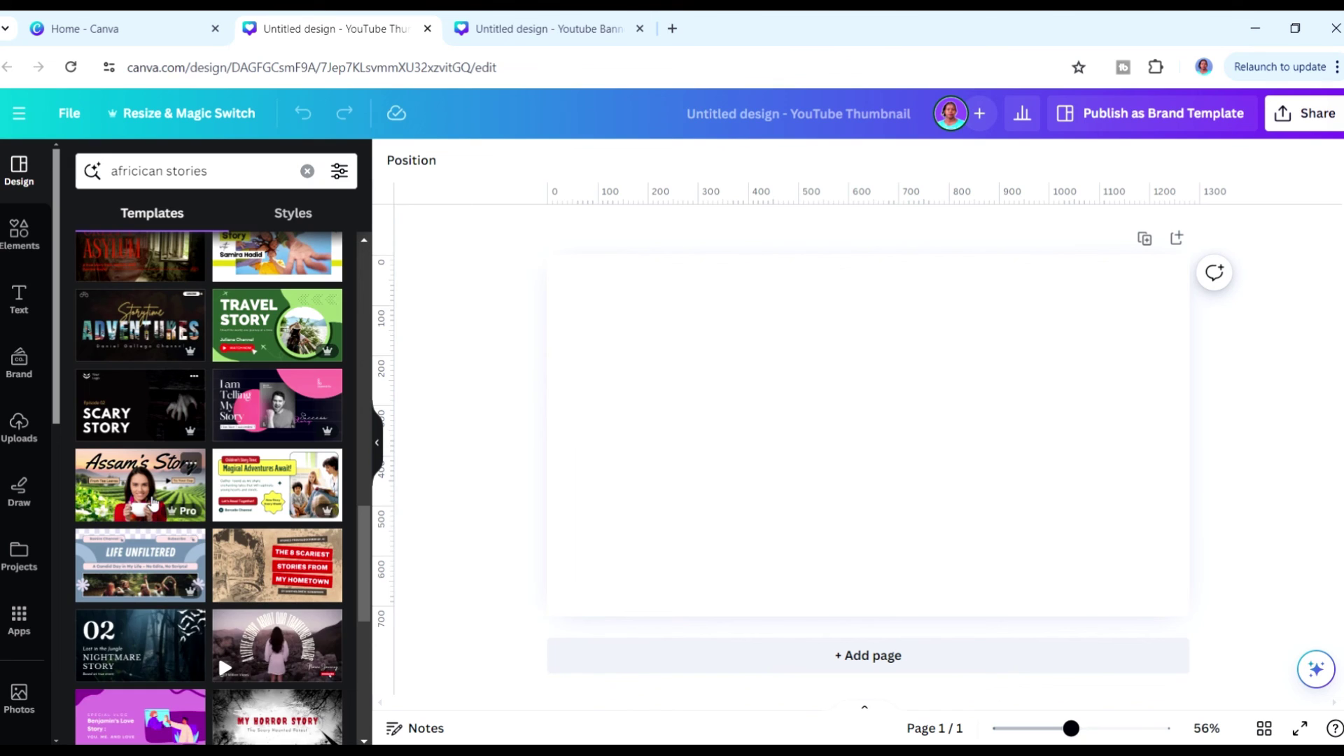
left_click(150, 494)
Delete both peach text labels and the arrowhead from the thumbnail, and move the woman to its lower-right corner.
left_click(1084, 416)
key("Delete")
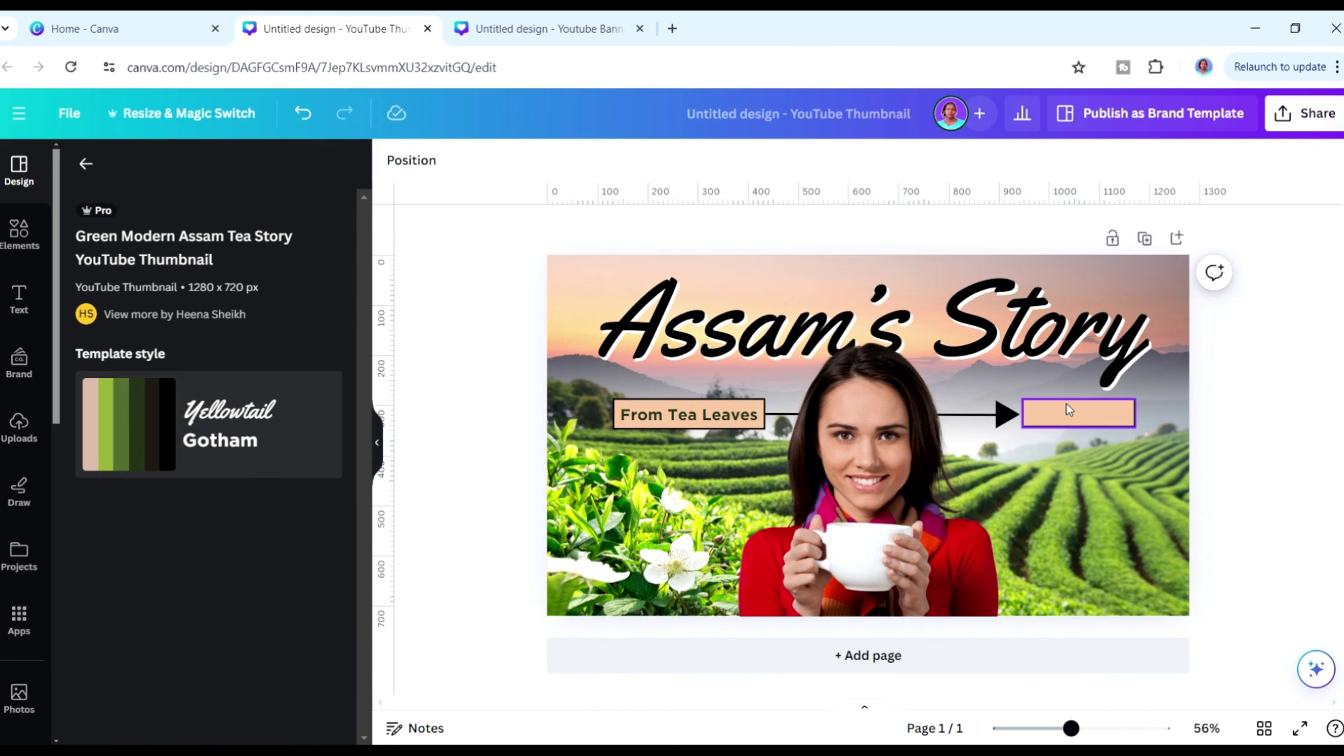
left_click(1007, 415)
key("Delete")
left_click(695, 423)
key("Delete")
left_click_drag(868, 490, 1093, 545)
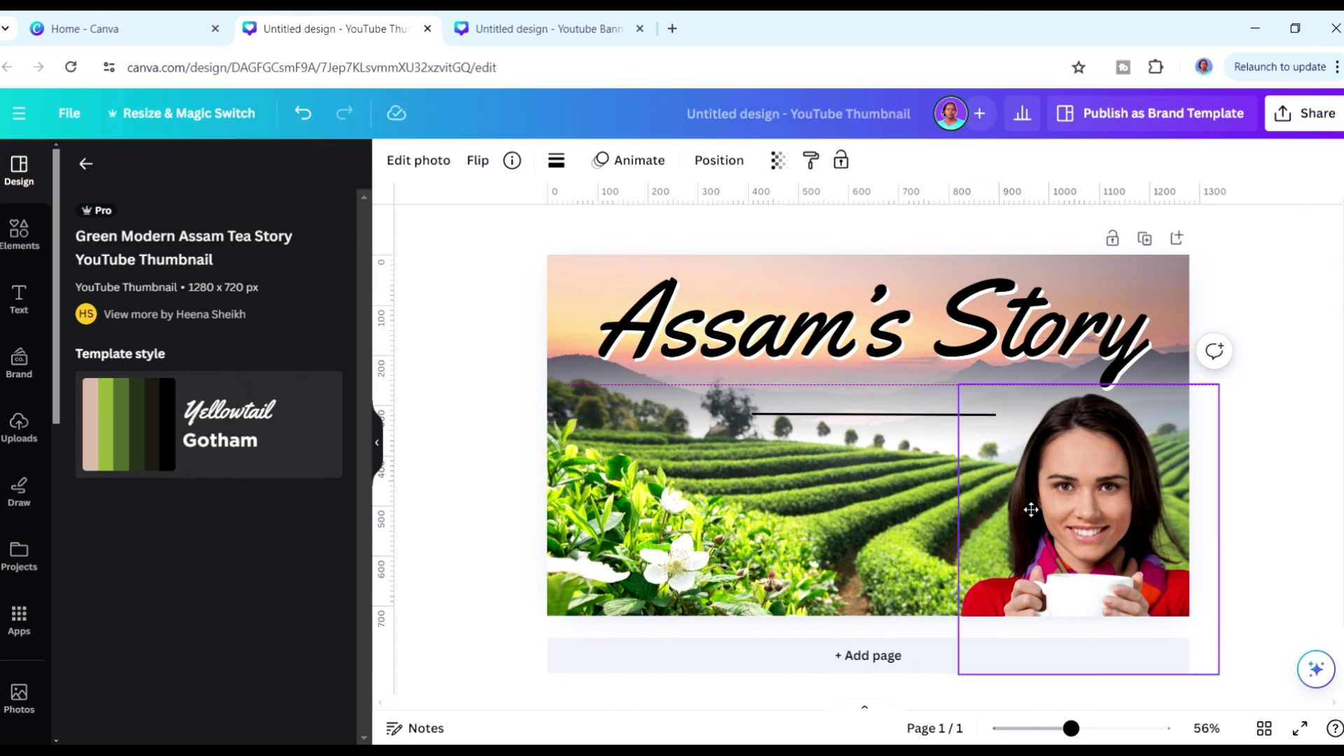
Delete the woman's photo and the thin black line from the thumbnail.
right_click(1059, 531)
left_click(1135, 553)
key("Delete")
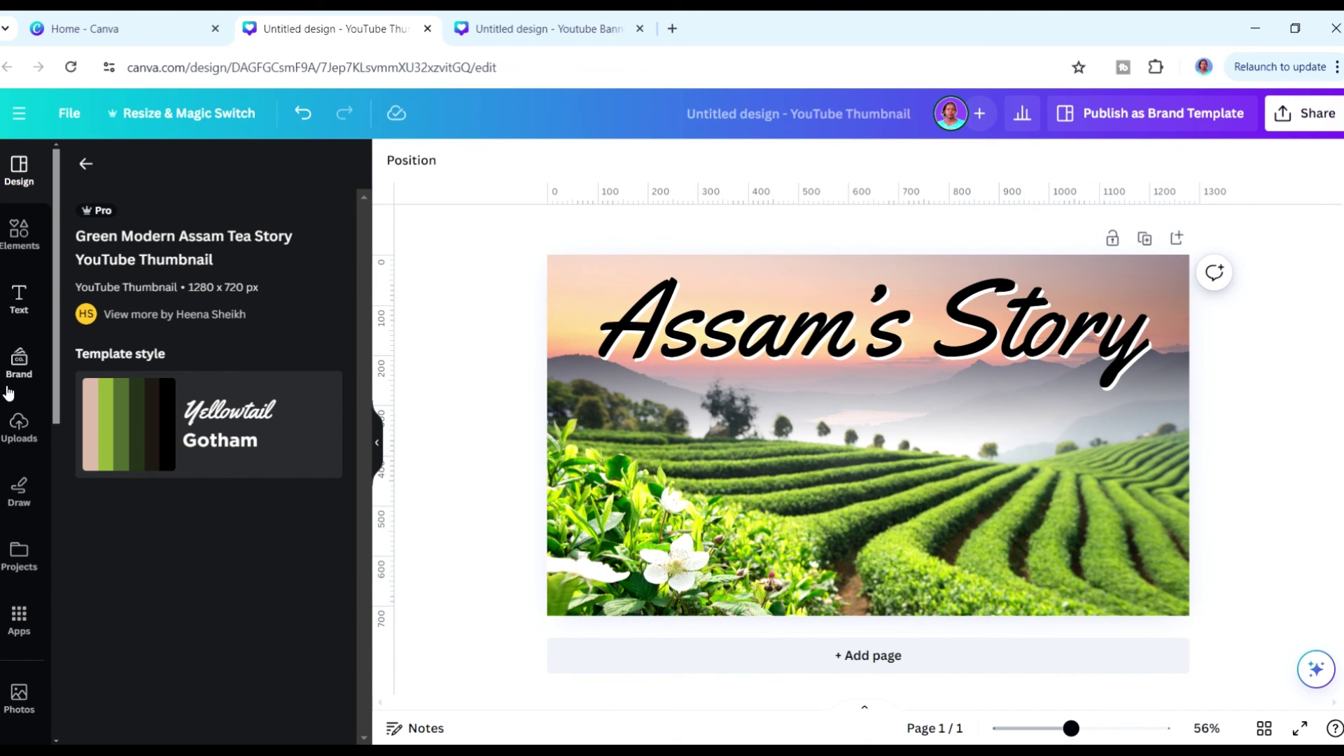
Add the uploaded street scene of the man walking away and set it as the thumbnail's background.
left_click(20, 424)
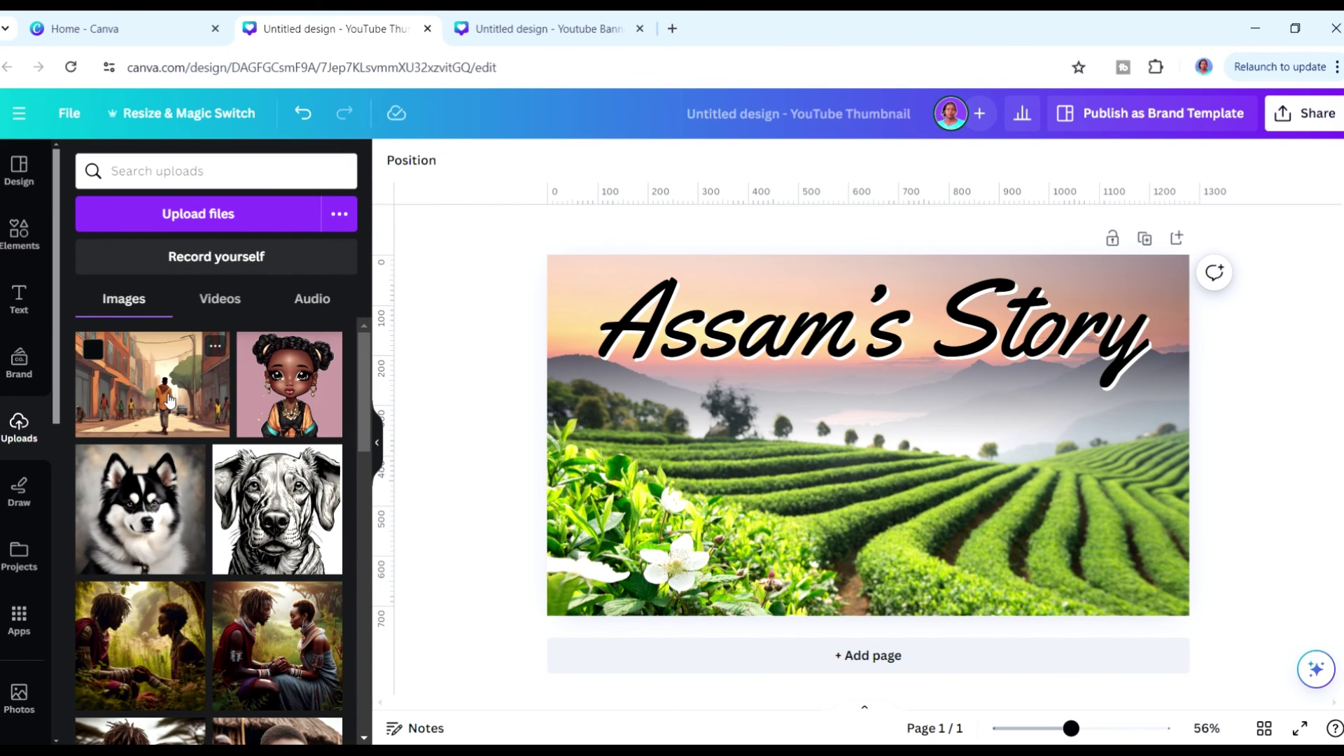
left_click(152, 384)
right_click(756, 460)
left_click(865, 679)
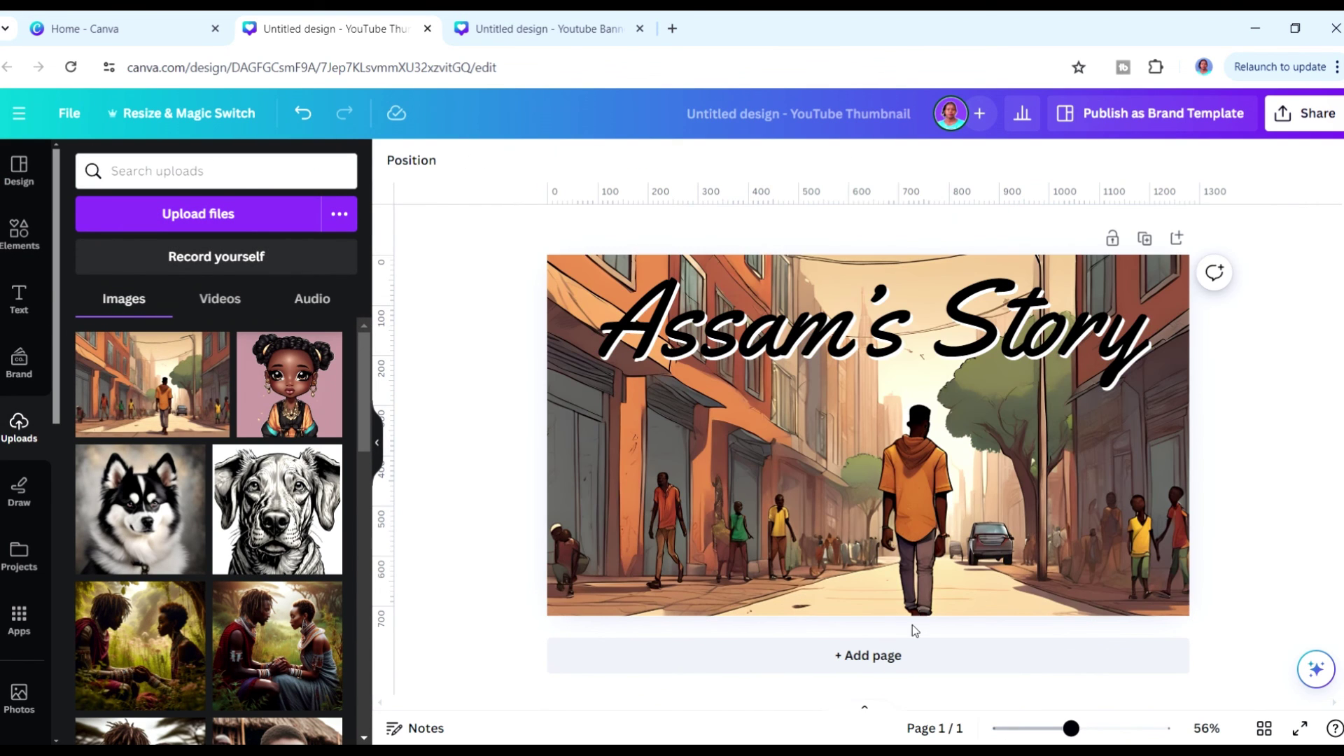
Replace the word "Assam's" in the thumbnail title so that it reads "Jamal's Story".
left_click(854, 348)
left_click(876, 340)
double_click(876, 339)
type("Jamal's")
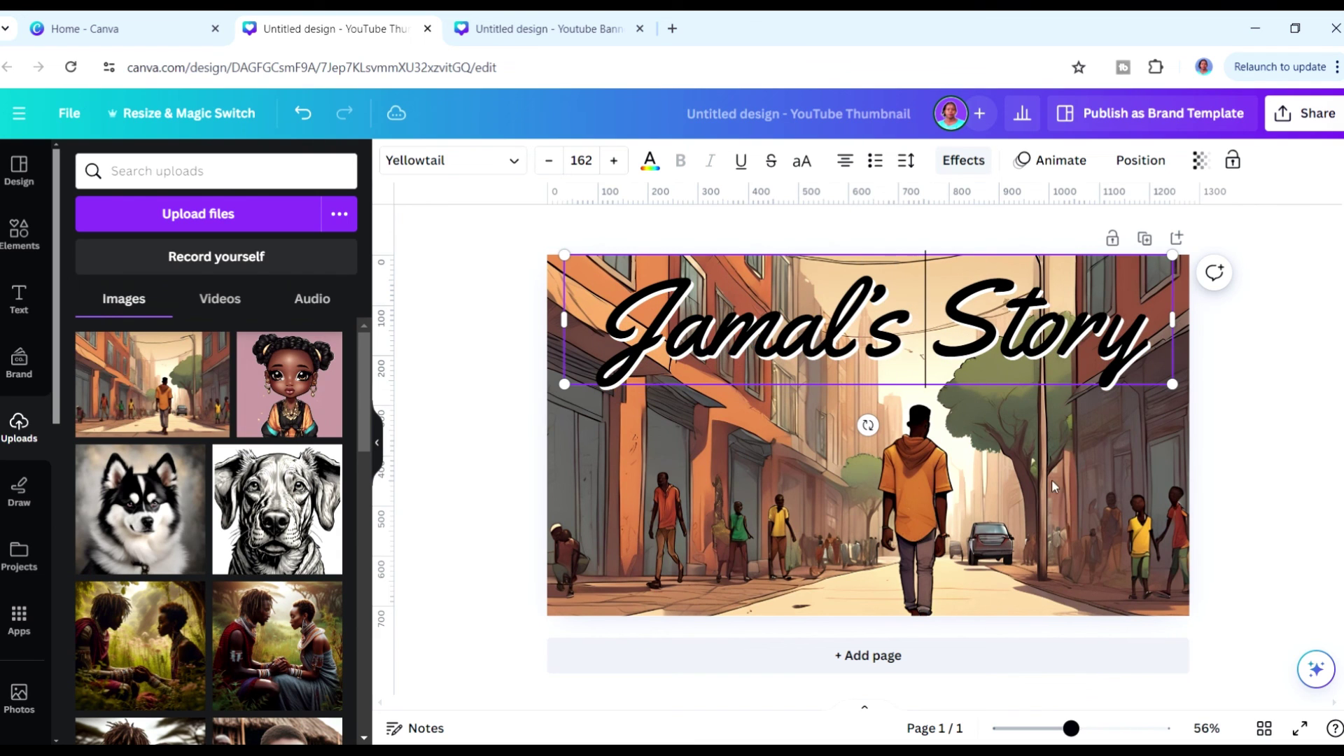
left_click(1096, 568)
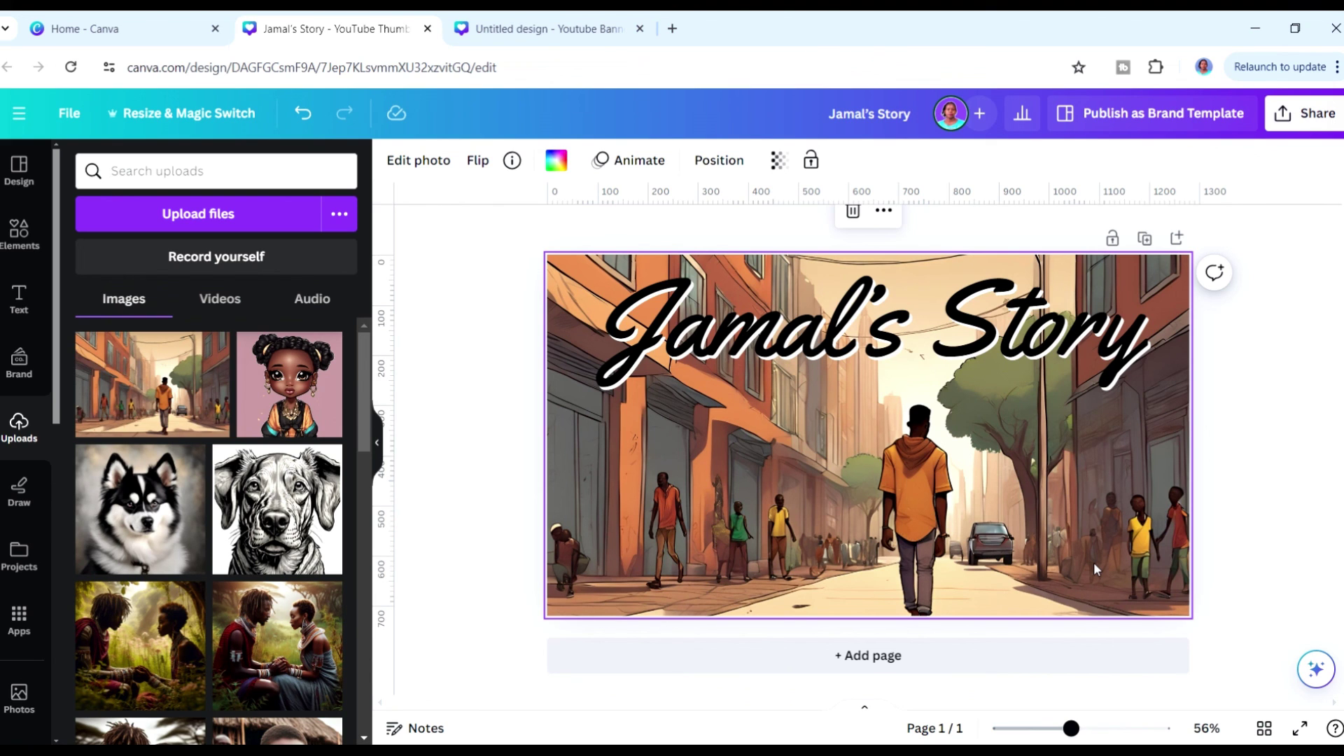
Download the thumbnail as a PNG at 1,280 × 720 px and dismiss the sharing pop-up.
left_click(1314, 113)
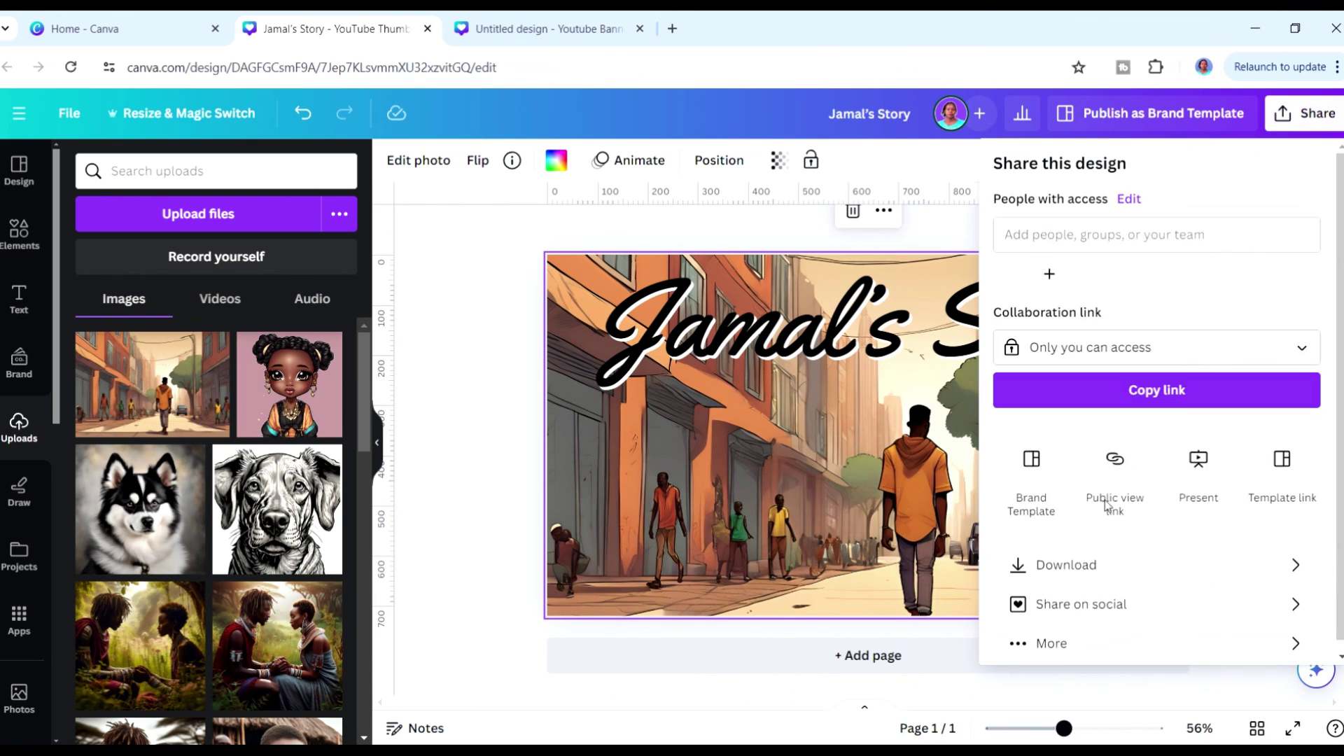
left_click(1078, 563)
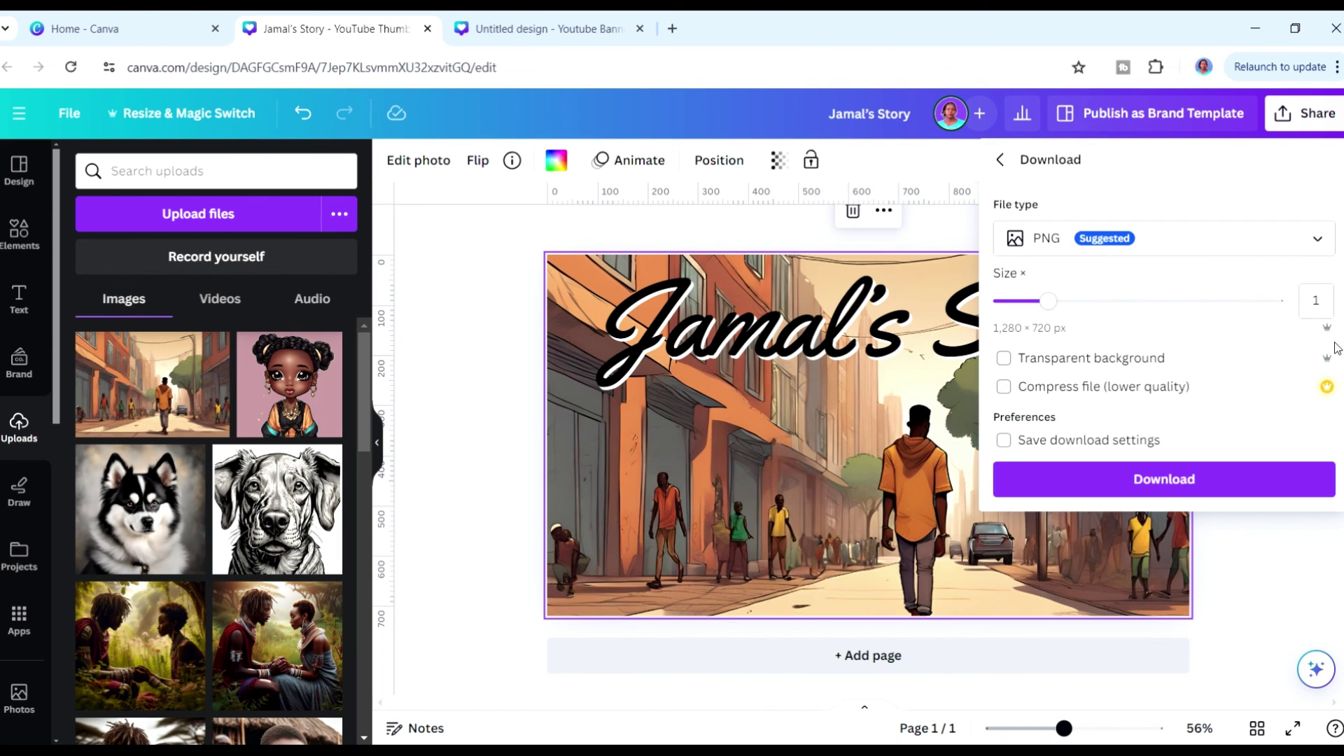
left_click(1315, 240)
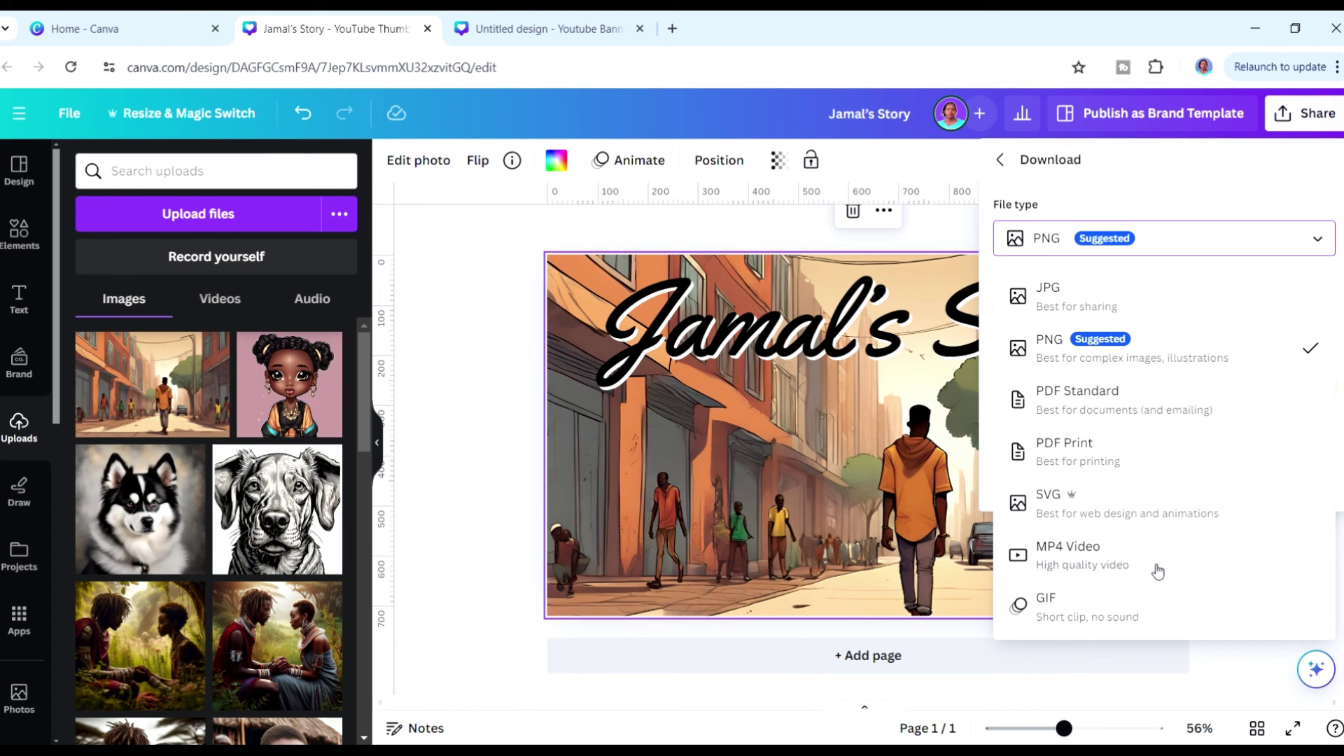
left_click(1090, 353)
left_click(1091, 482)
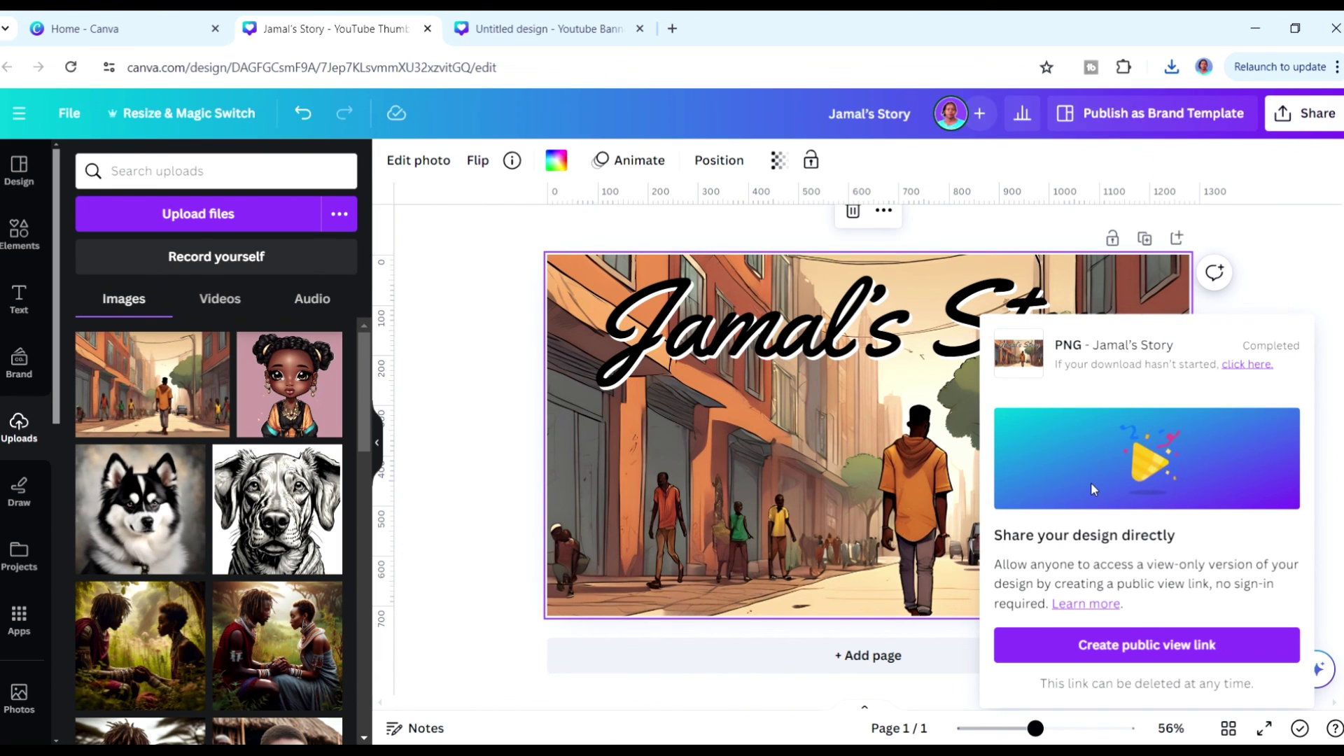
left_click(1278, 266)
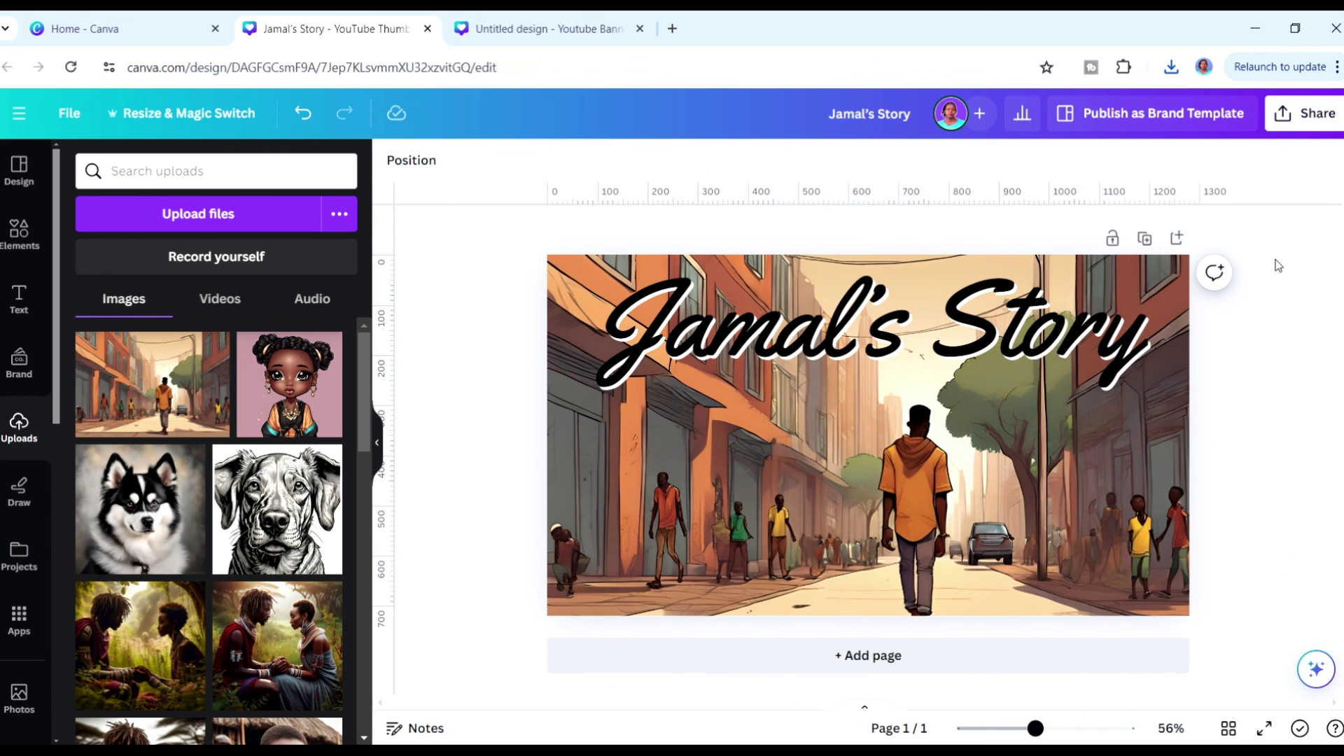
Try the League Spartan font on the title with a wider text box, and undo both changes.
left_click(848, 322)
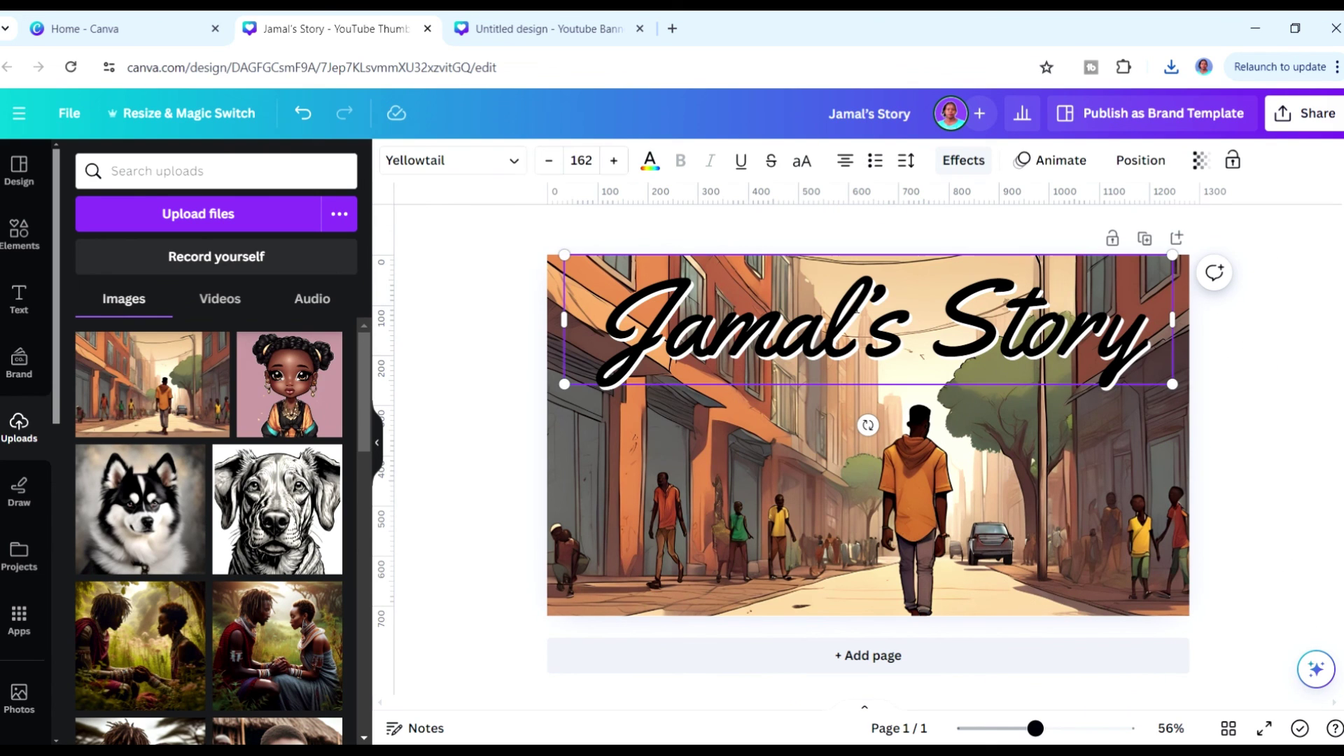
left_click(516, 162)
left_click(180, 493)
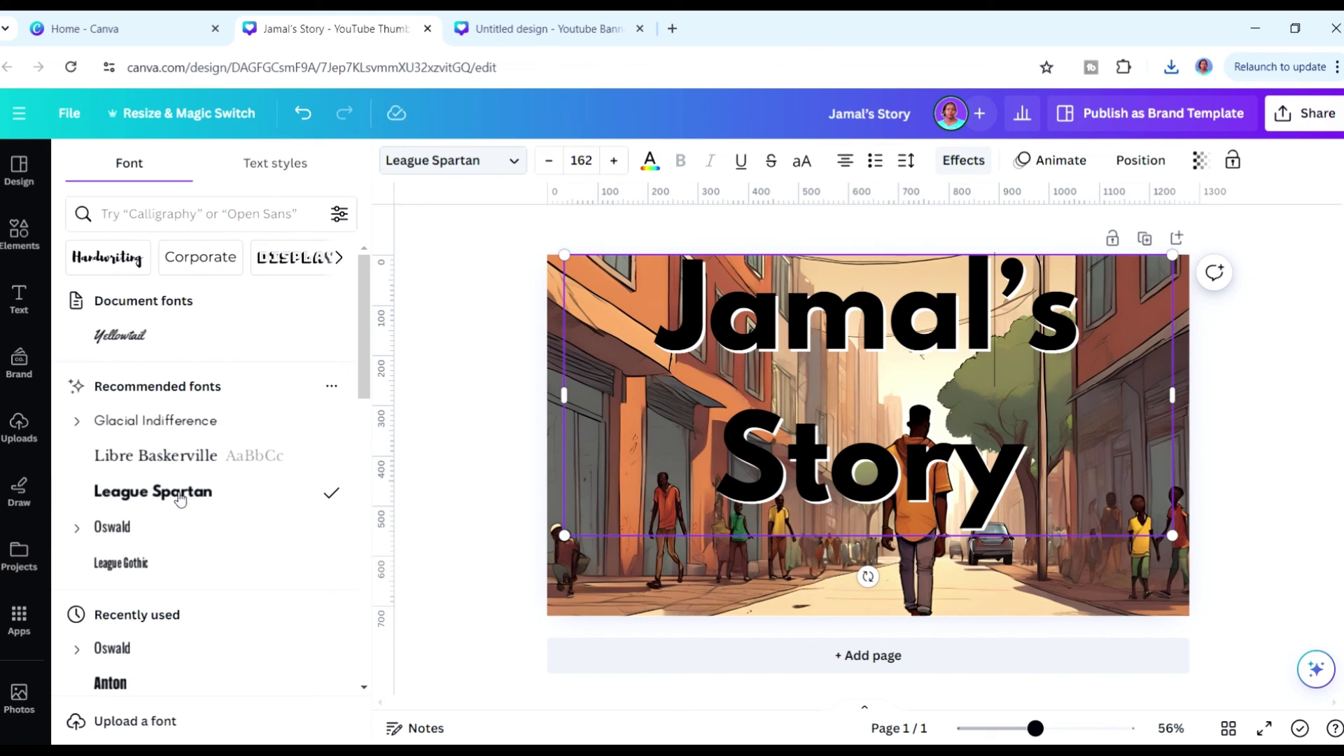
left_click_drag(565, 396, 485, 396)
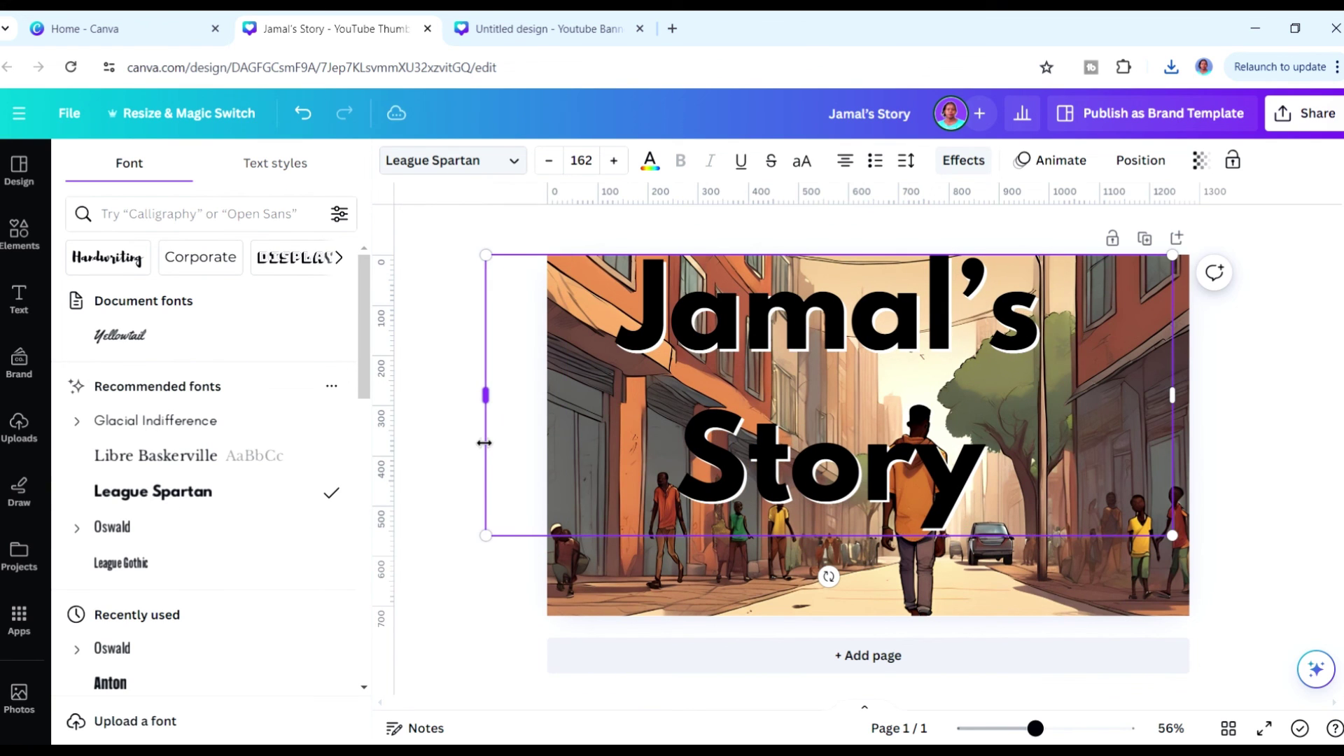
left_click(1002, 591)
key("ctrl+z")
key("ctrl+z")
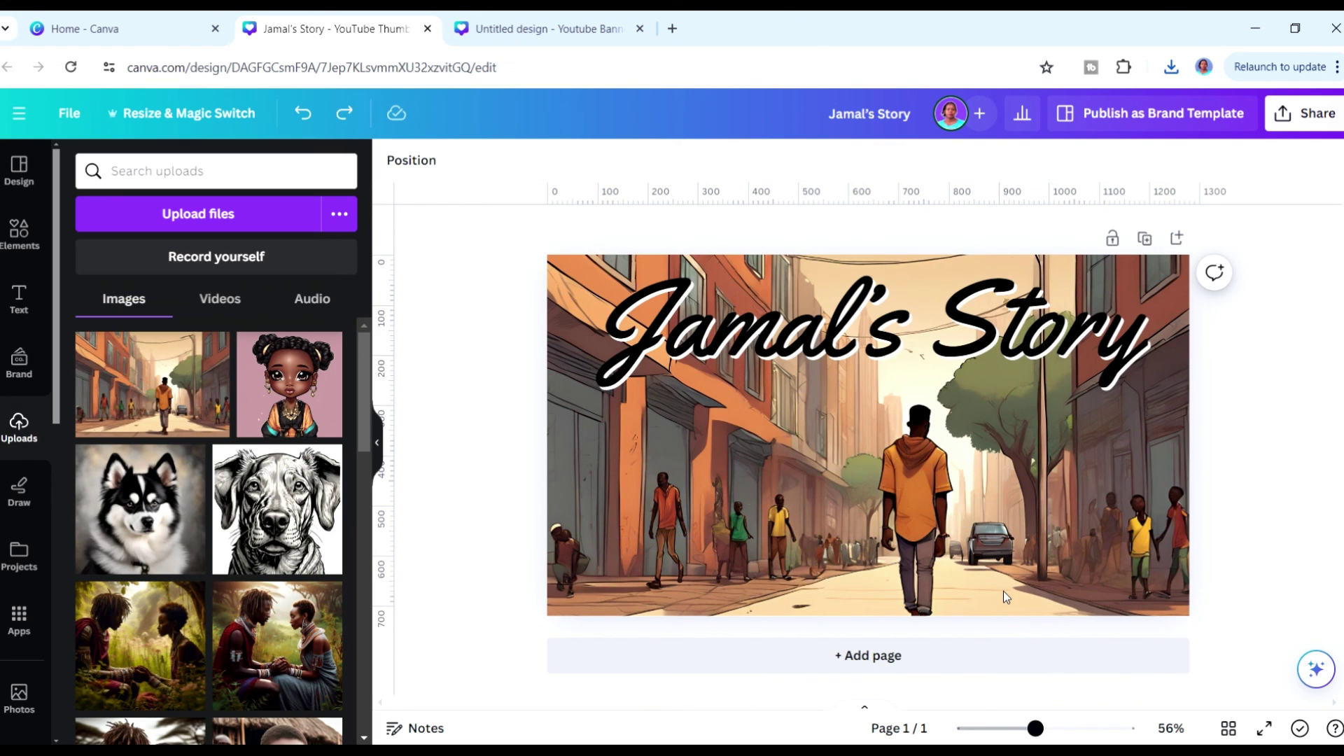